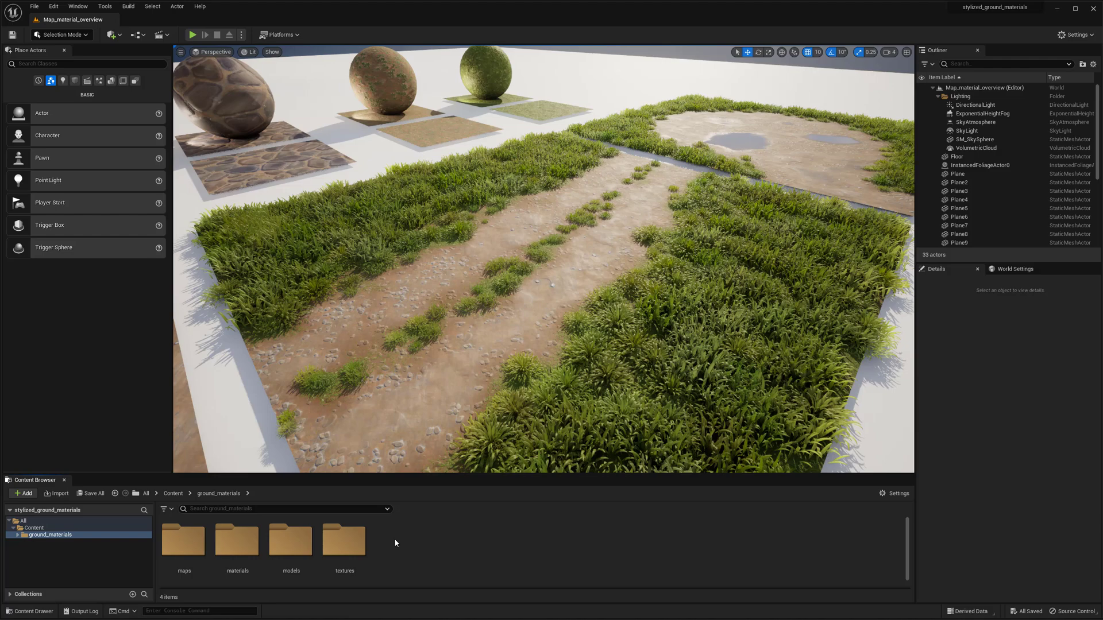
# Step: Open the maps folder inside ground_materials to view the map it contains
pyautogui.press('s')
pyautogui.moveTo(501, 373)
pyautogui.mouseDown(button='right')
pyautogui.moveTo(464, 351)
pyautogui.moveTo(503, 368)
pyautogui.mouseUp(button='right')
pyautogui.doubleClick(183, 540)
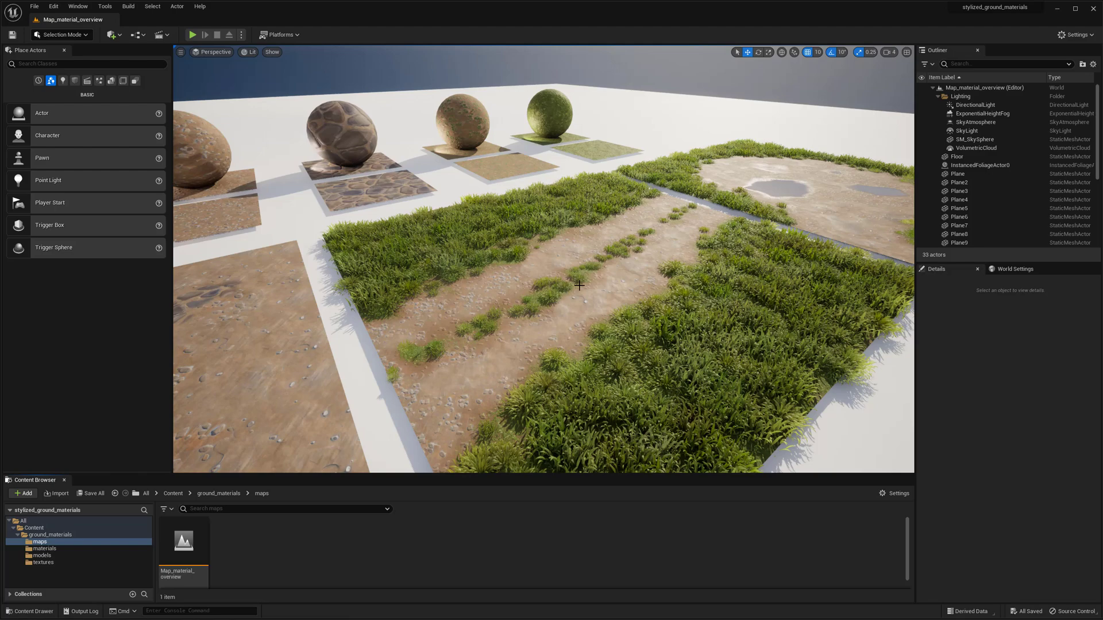
pyautogui.press('d')
pyautogui.moveTo(582, 297); pyautogui.dragTo(590, 299, button='right')
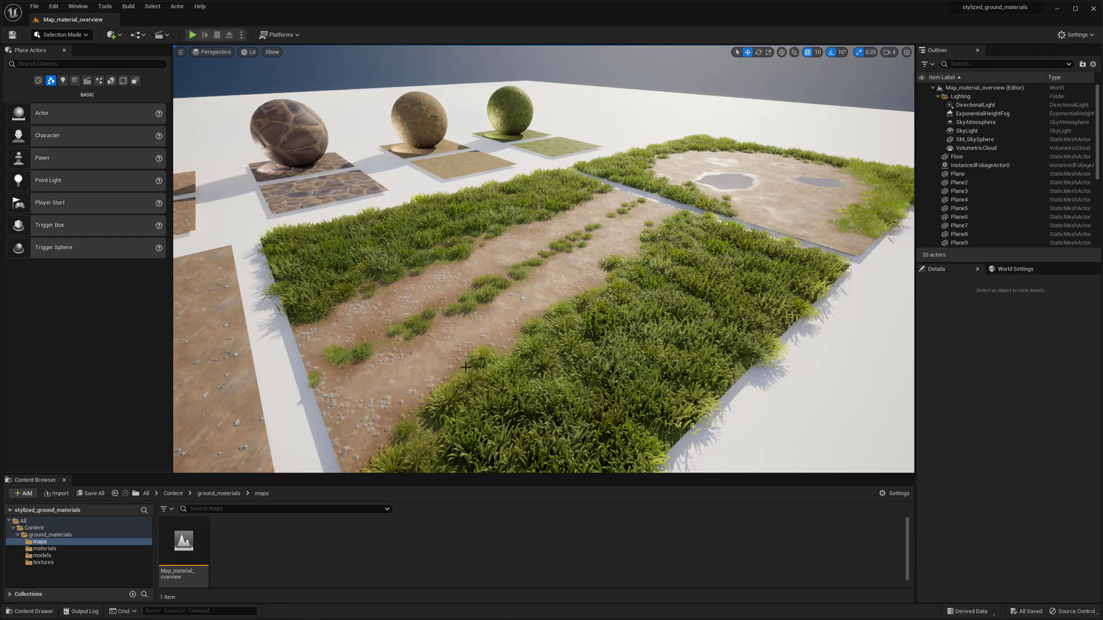
# Step: Go back to ground_materials, open its materials folder and enlarge the asset browser area so the materials fit
pyautogui.click(217, 494)
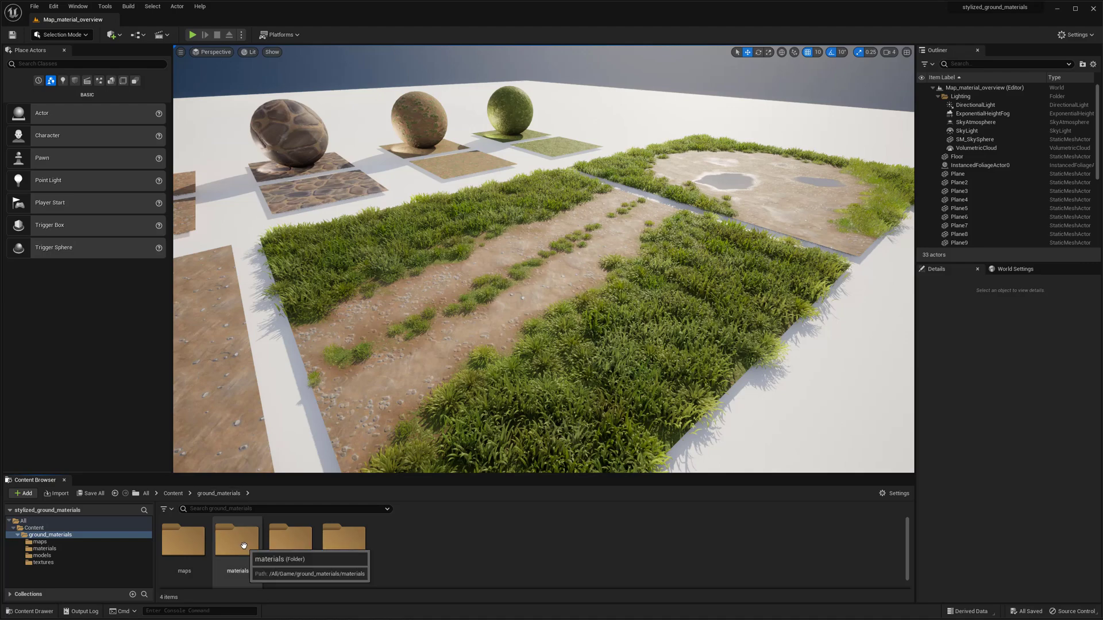
pyautogui.doubleClick(238, 540)
pyautogui.moveTo(409, 474); pyautogui.dragTo(409, 440)
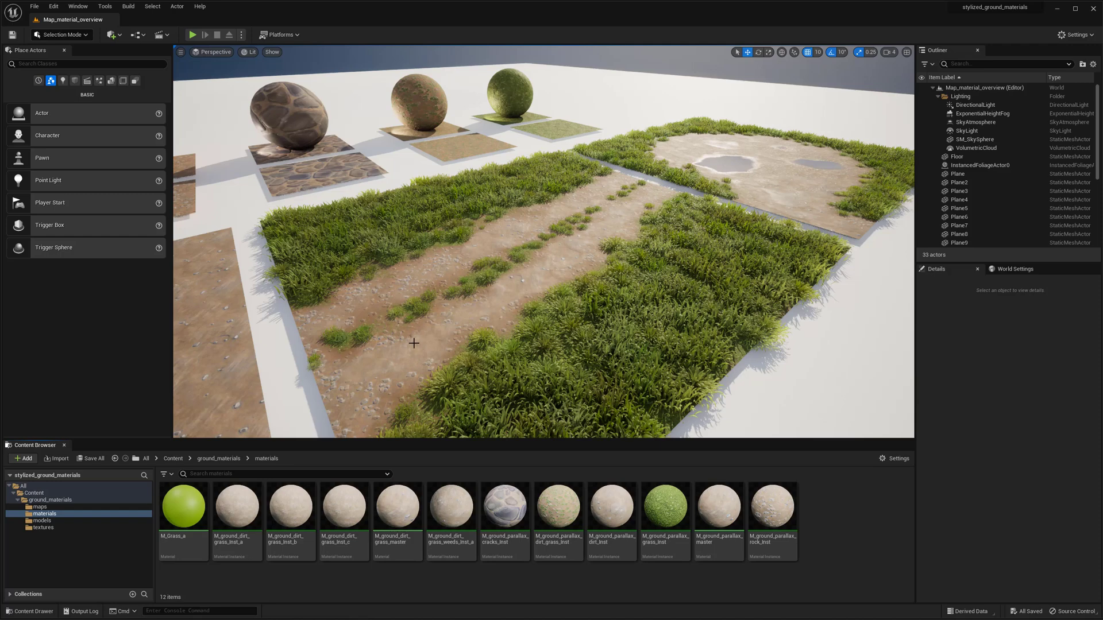
# Step: Open the material instance M_ground_dirt_grass_inst_c, review its scalar, texture and color parameters, and close it
pyautogui.moveTo(336, 514)
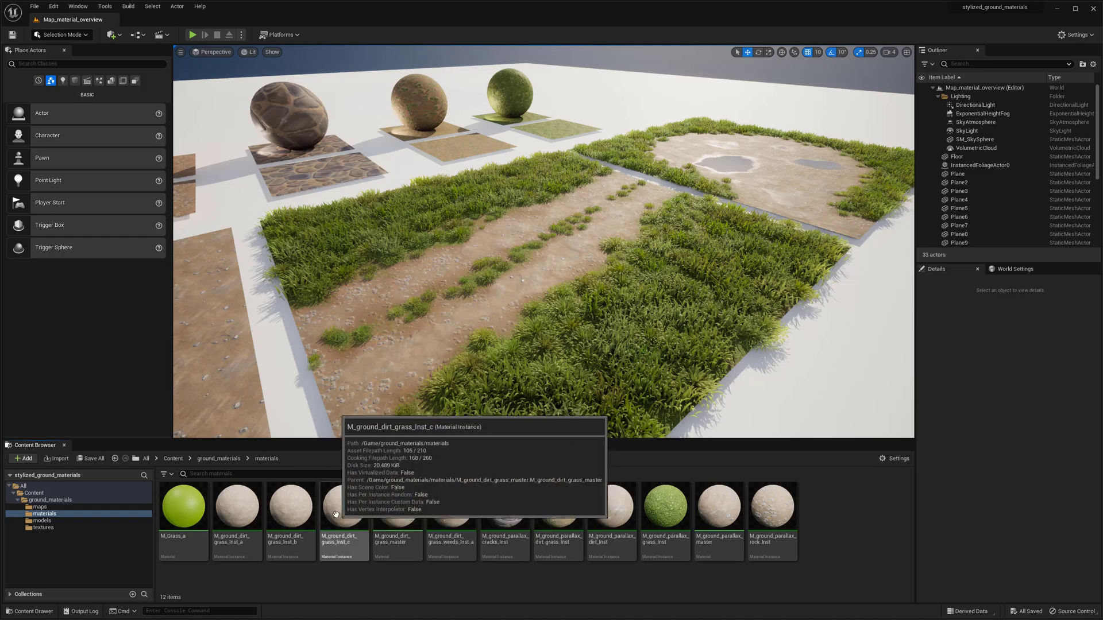
pyautogui.doubleClick(336, 514)
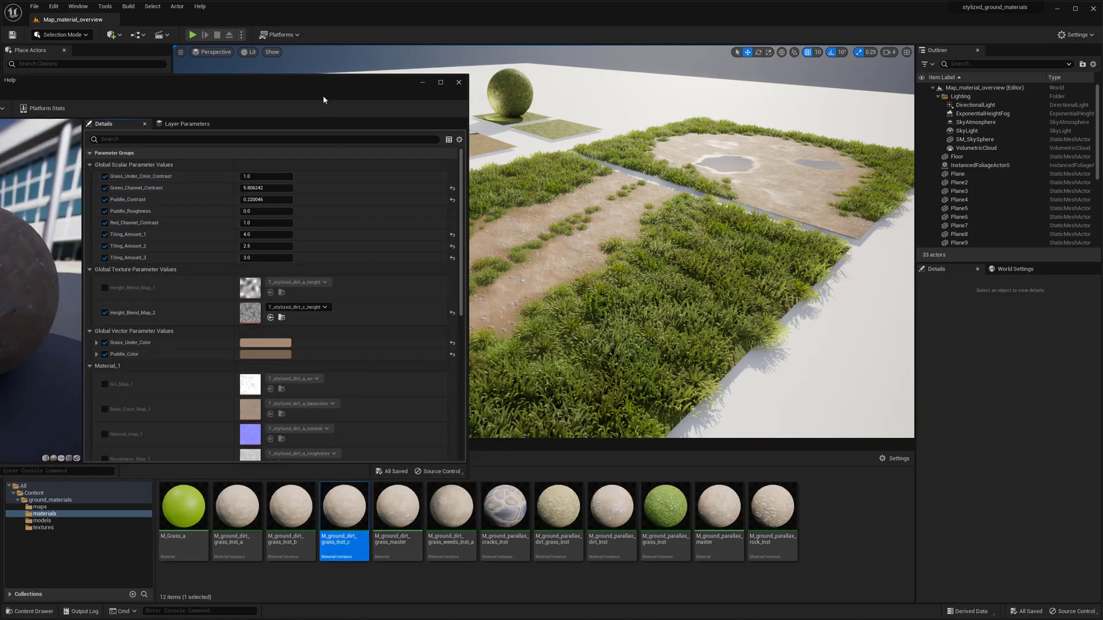
pyautogui.moveTo(323, 95); pyautogui.dragTo(686, 119)
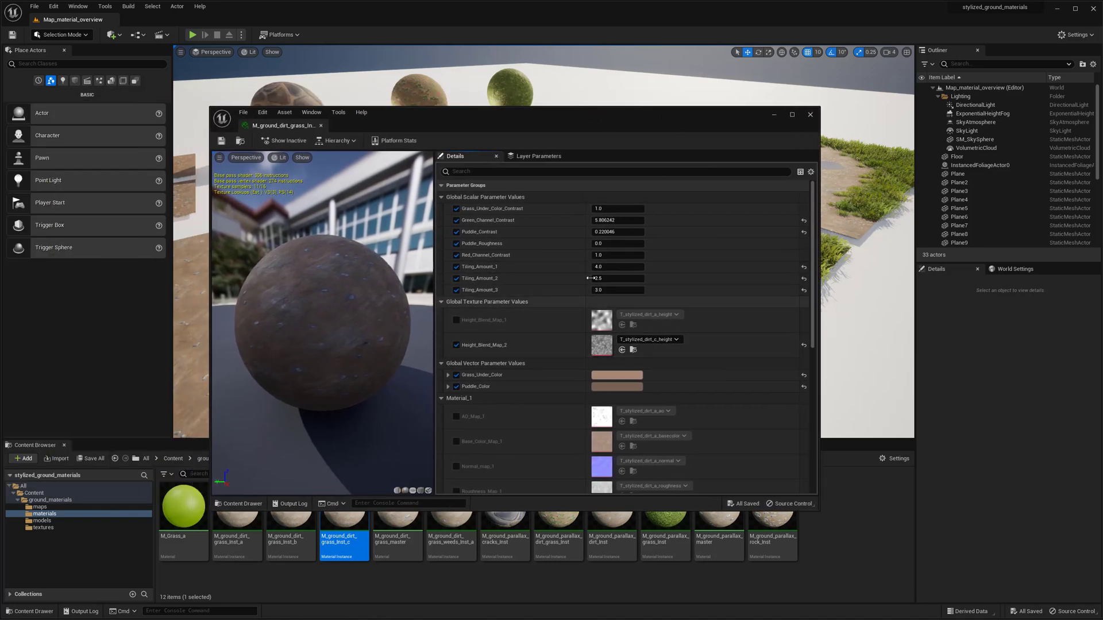
pyautogui.scroll(-1, 493, 224)
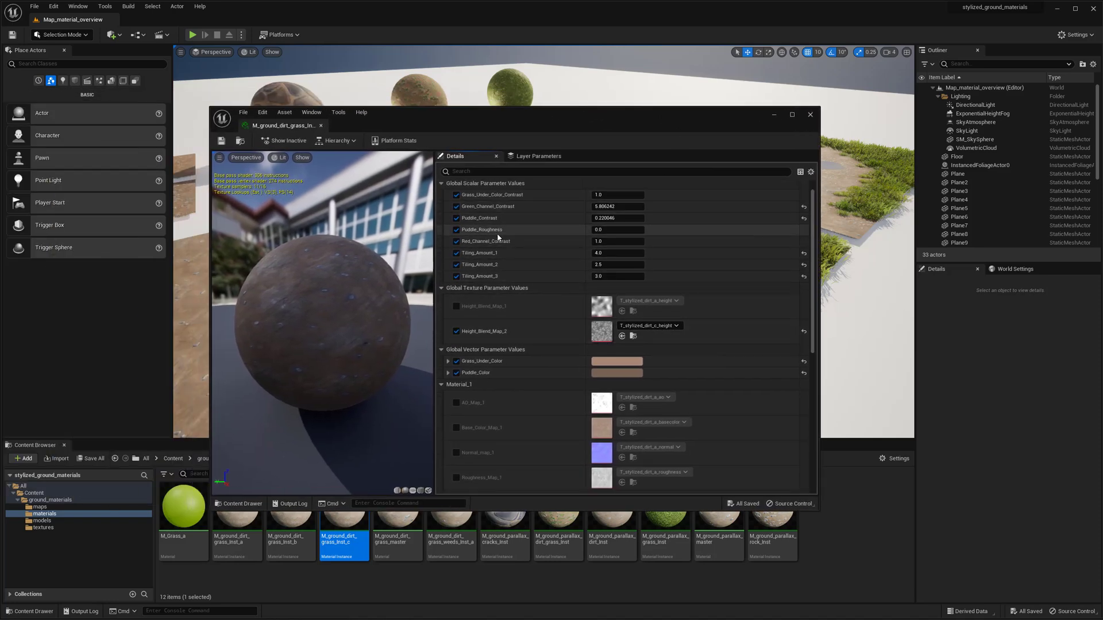
pyautogui.scroll(-5, 503, 237)
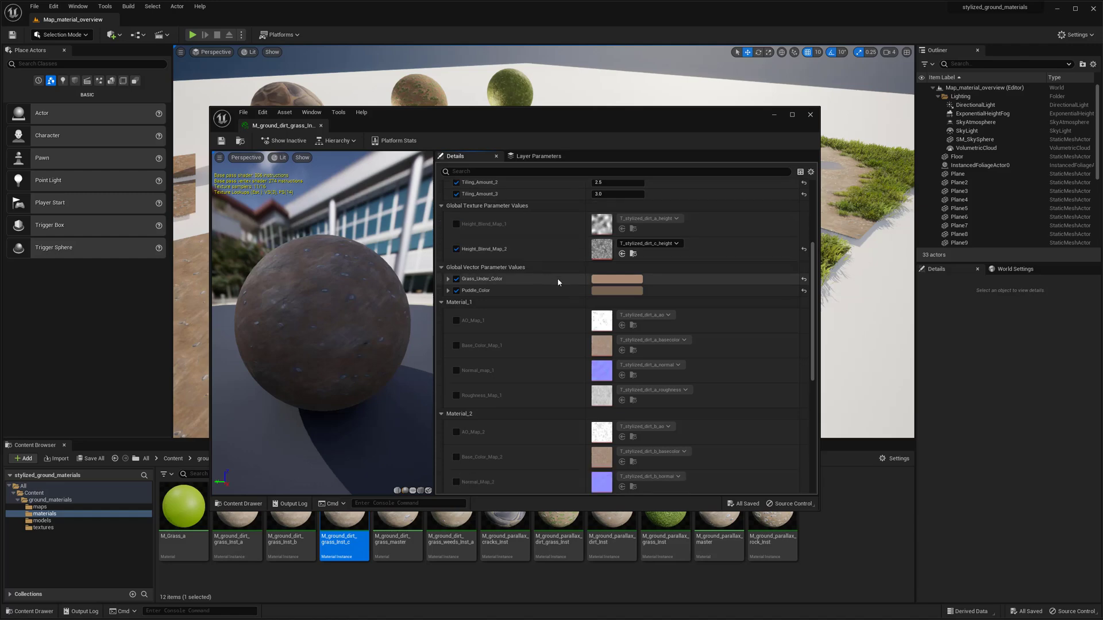
pyautogui.scroll(-5, 557, 282)
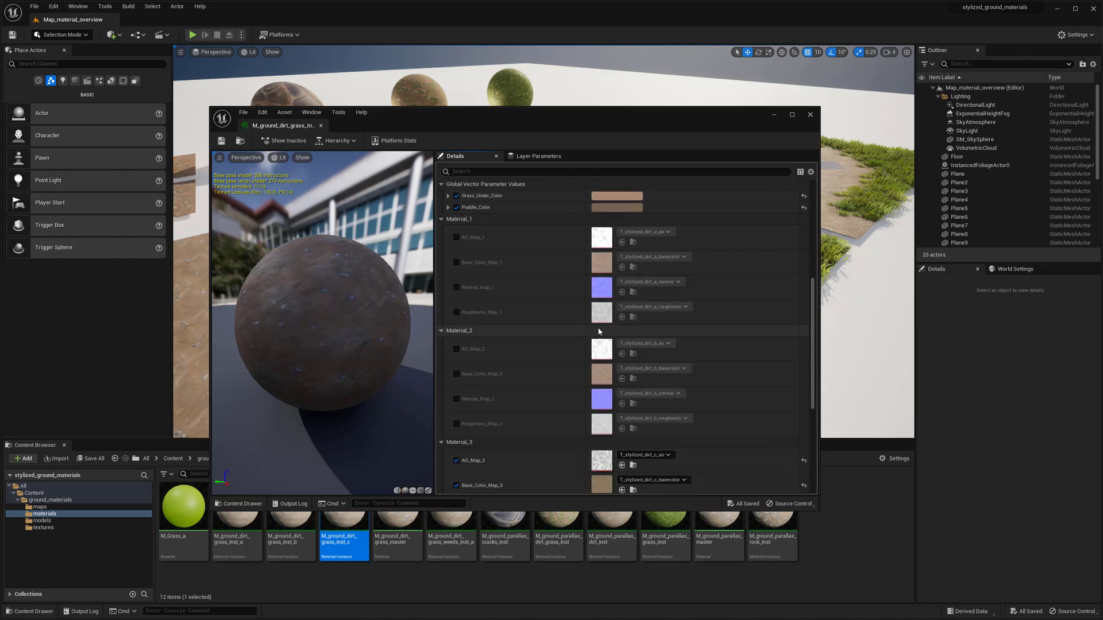
pyautogui.scroll(-6, 599, 331)
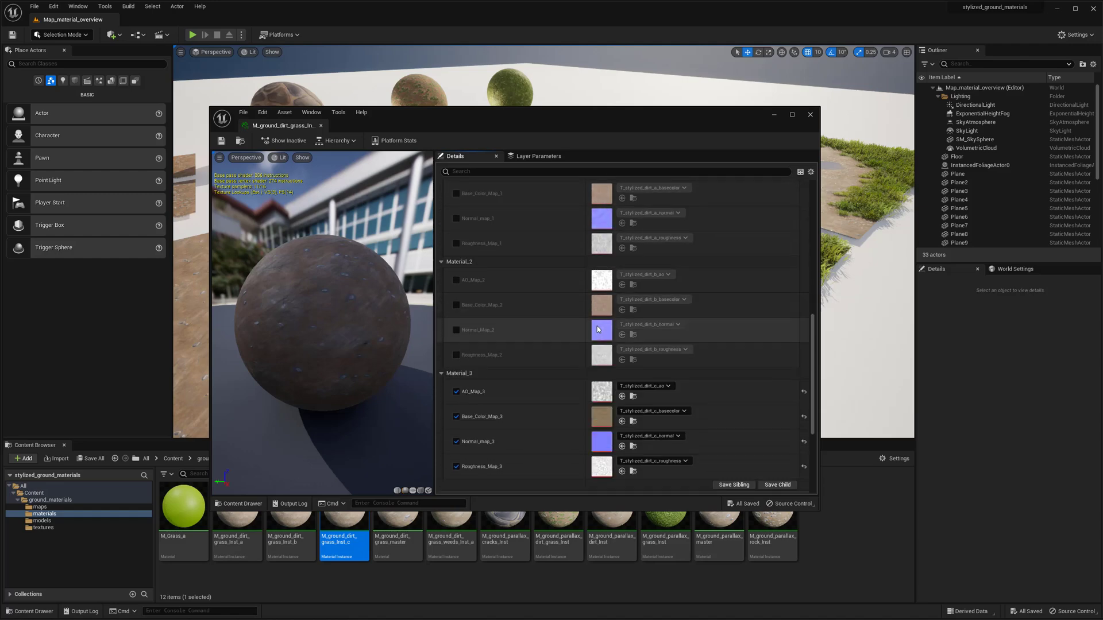
pyautogui.click(322, 126)
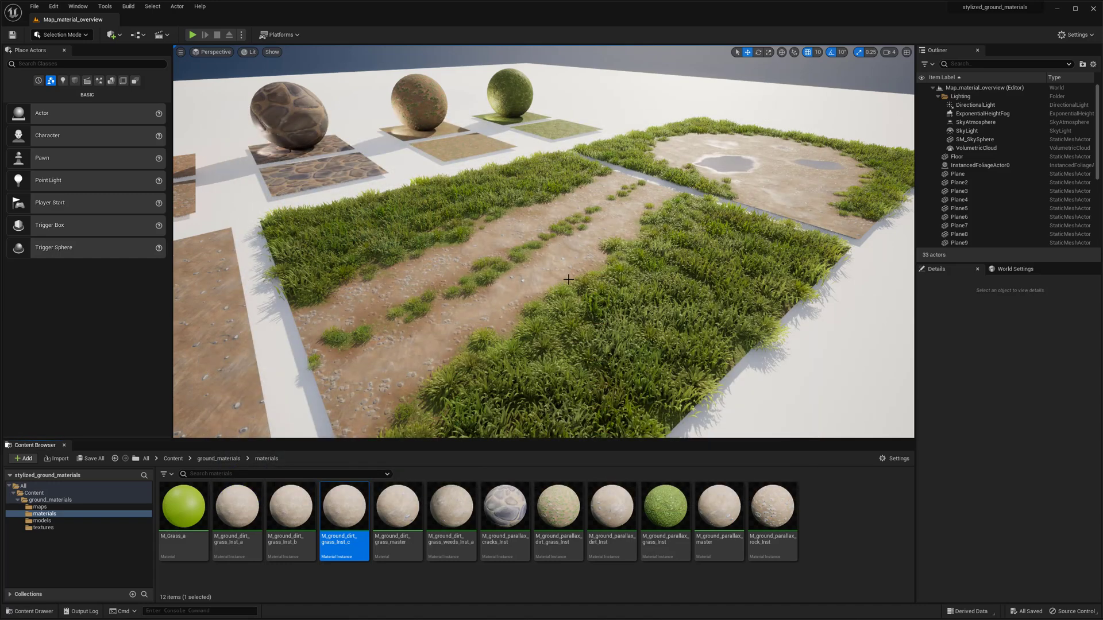
pyautogui.moveTo(535, 299); pyautogui.dragTo(534, 296, button='right')
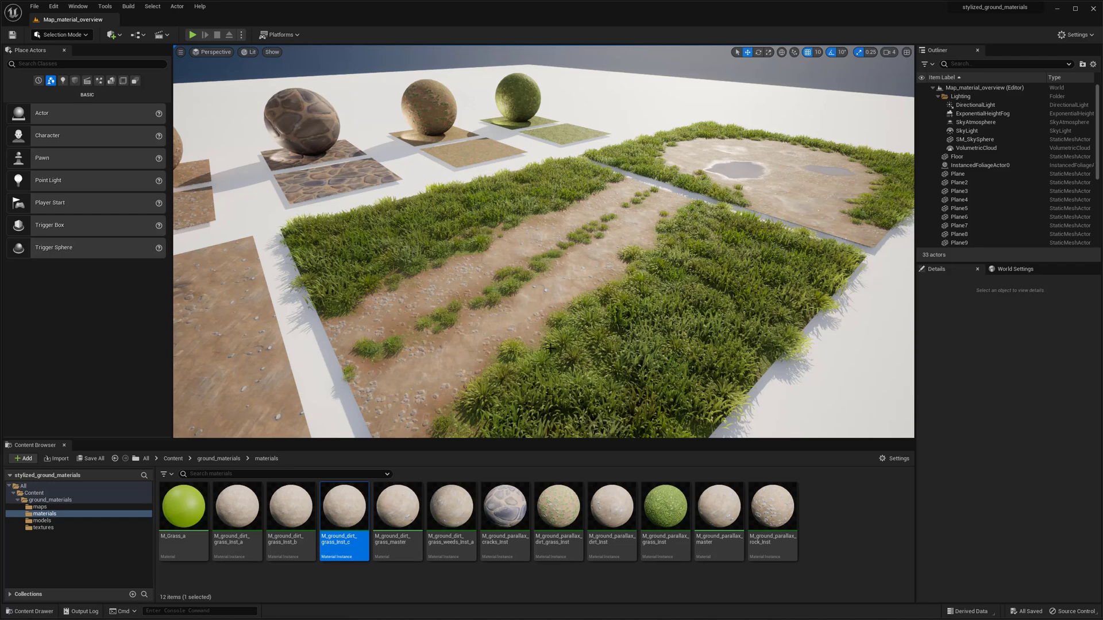
pyautogui.moveTo(577, 340)
pyautogui.mouseDown(button='right')
pyautogui.moveTo(549, 339)
pyautogui.moveTo(577, 351)
pyautogui.mouseUp(button='right')
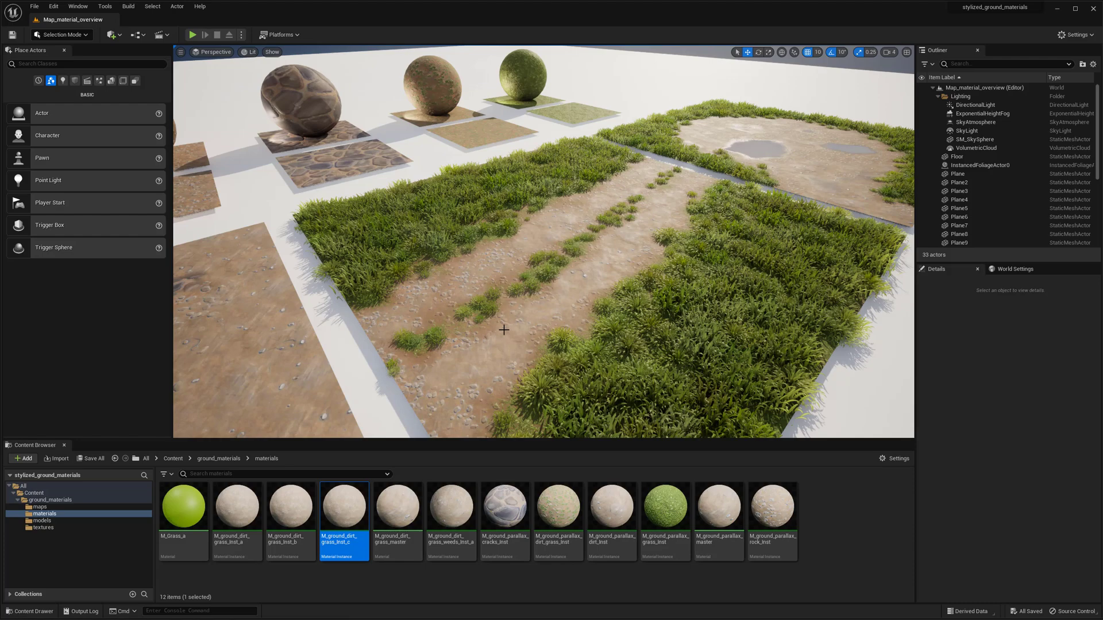
pyautogui.moveTo(548, 341)
pyautogui.mouseDown(button='right')
pyautogui.moveTo(566, 341)
pyautogui.moveTo(552, 341)
pyautogui.mouseUp(button='right')
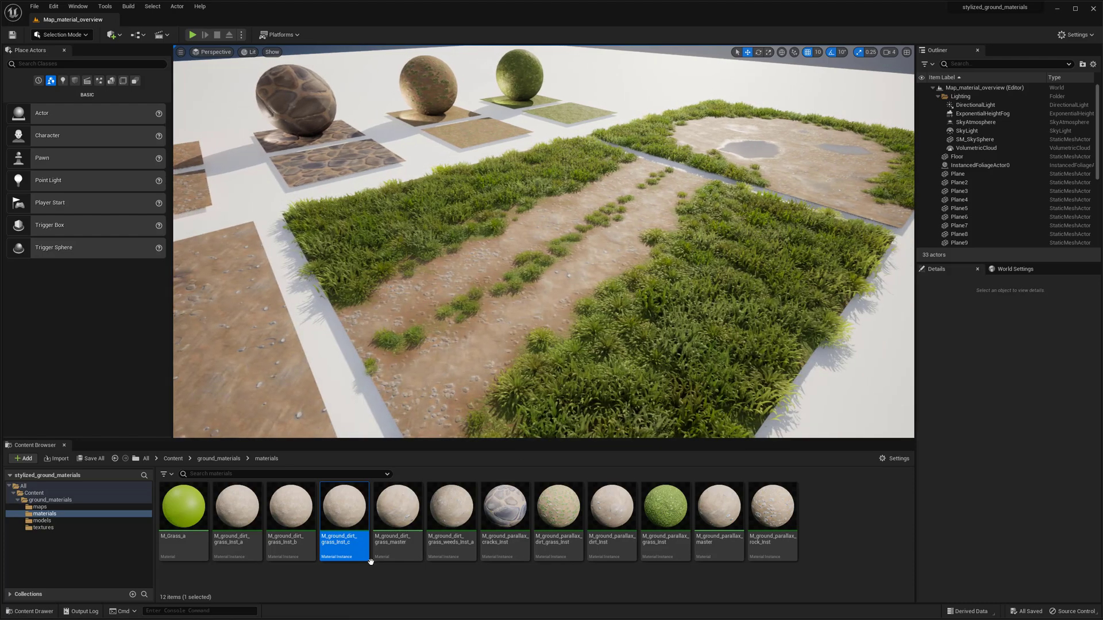
# Step: Open the models folder of ground_materials and inspect the ground planes and grass meshes in the level
pyautogui.click(212, 459)
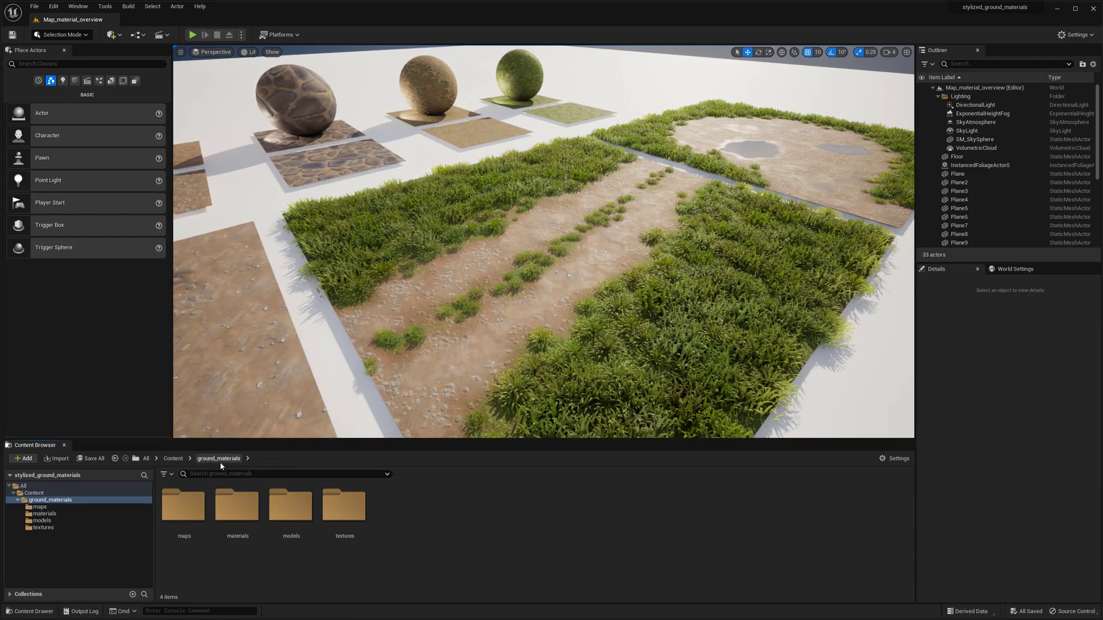
pyautogui.doubleClick(300, 519)
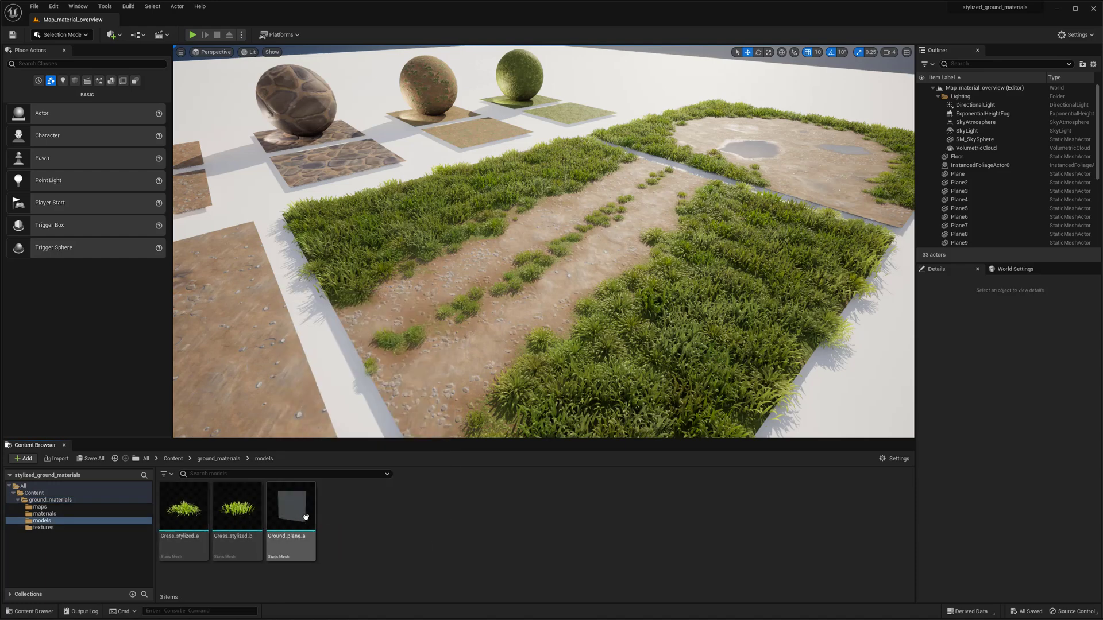
pyautogui.moveTo(567, 366); pyautogui.dragTo(588, 158, button='right')
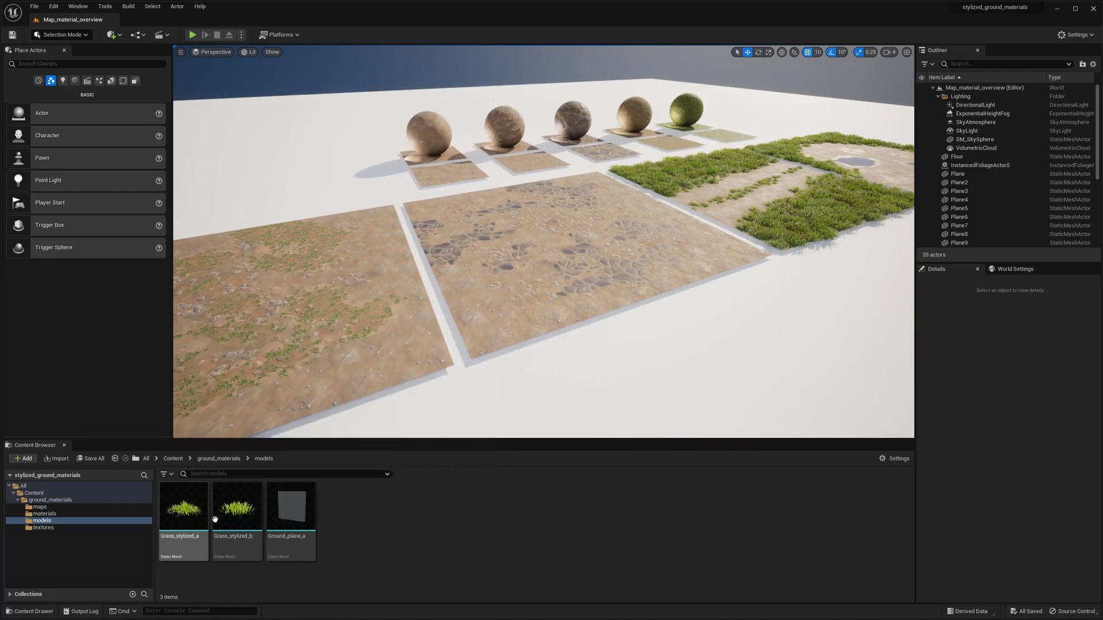
pyautogui.moveTo(425, 402); pyautogui.dragTo(669, 310, button='right')
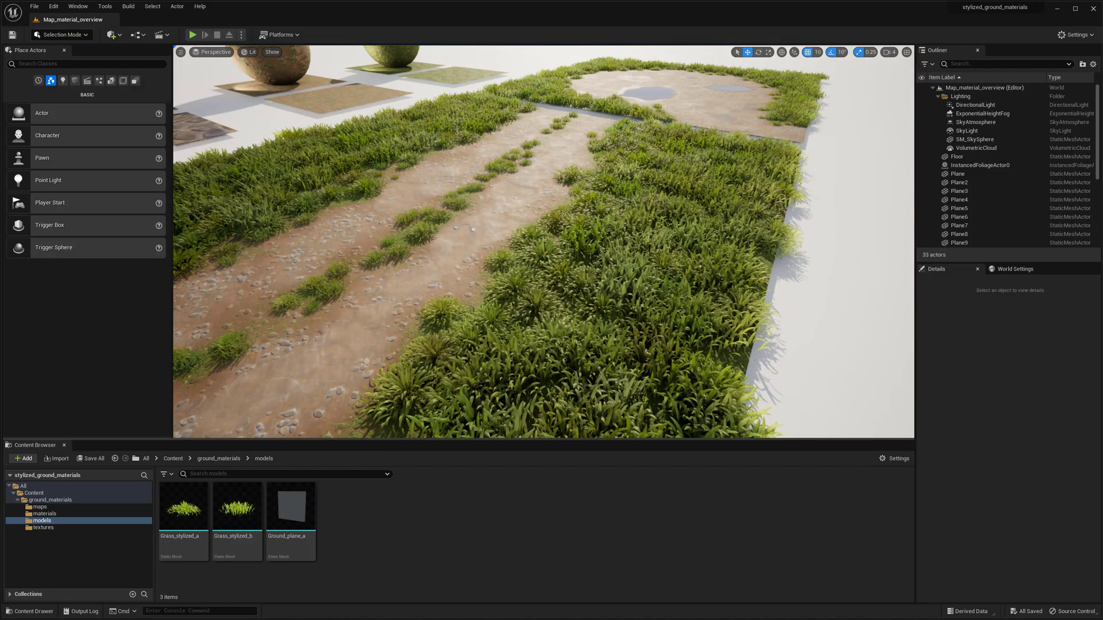
pyautogui.moveTo(567, 285); pyautogui.dragTo(567, 285, button='right')
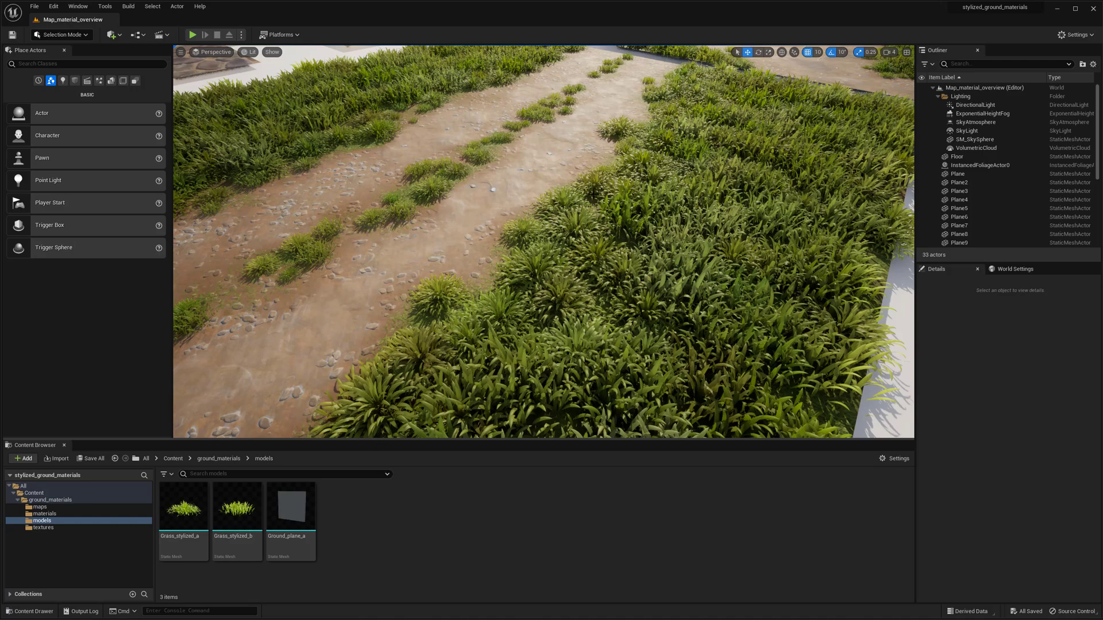
pyautogui.moveTo(619, 286); pyautogui.dragTo(595, 303, button='right')
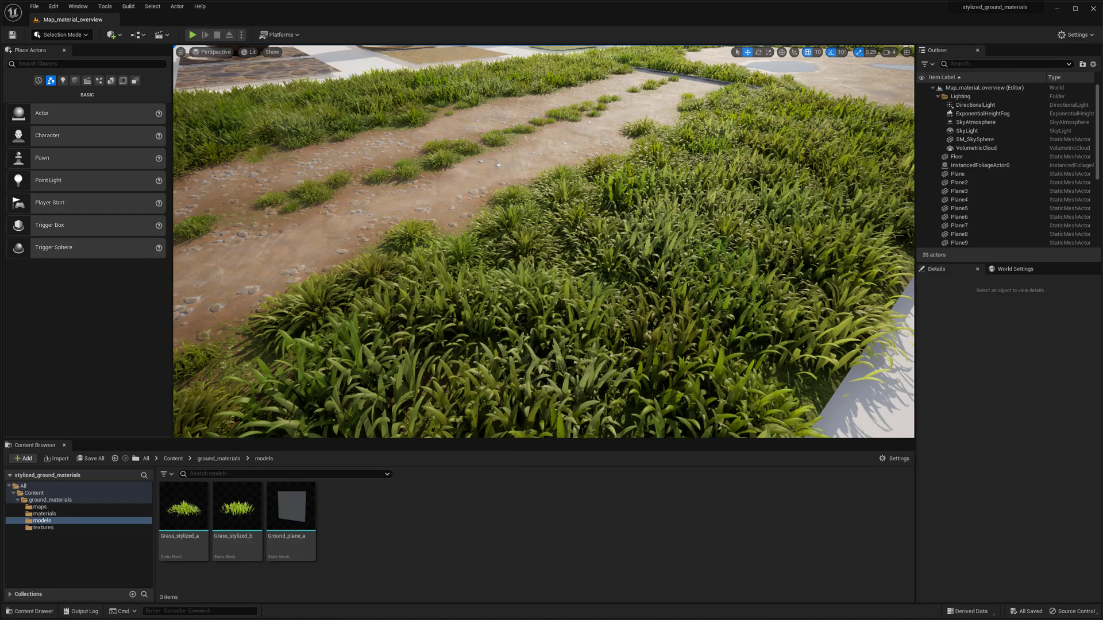
# Step: Open the textures folder of ground_materials and look through the cobblestone, dirt and grass texture maps
pyautogui.click(218, 458)
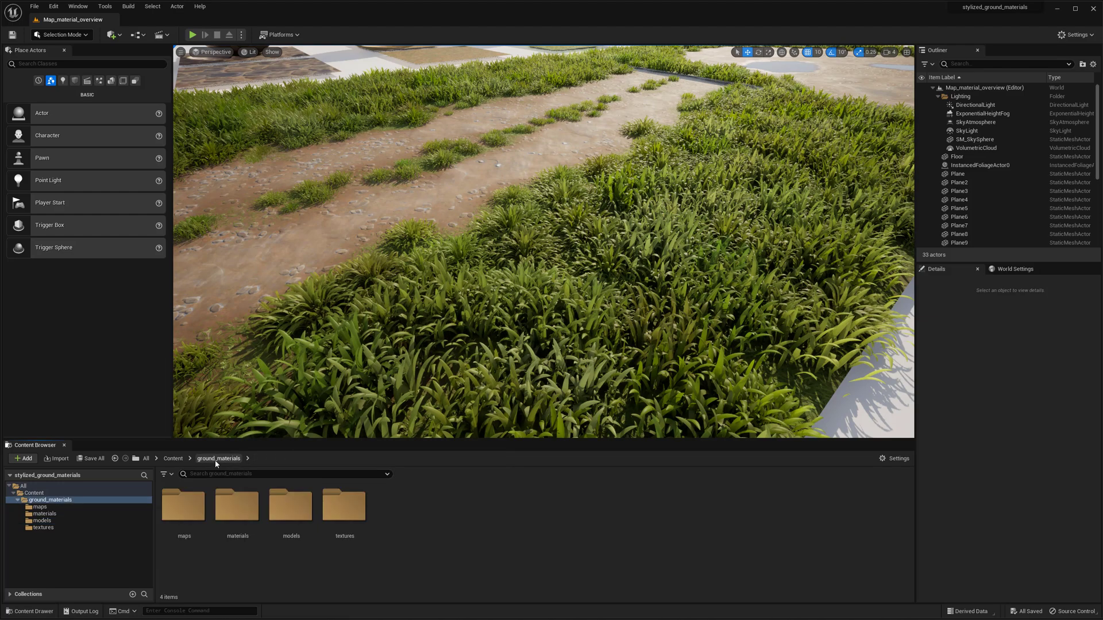
pyautogui.doubleClick(344, 504)
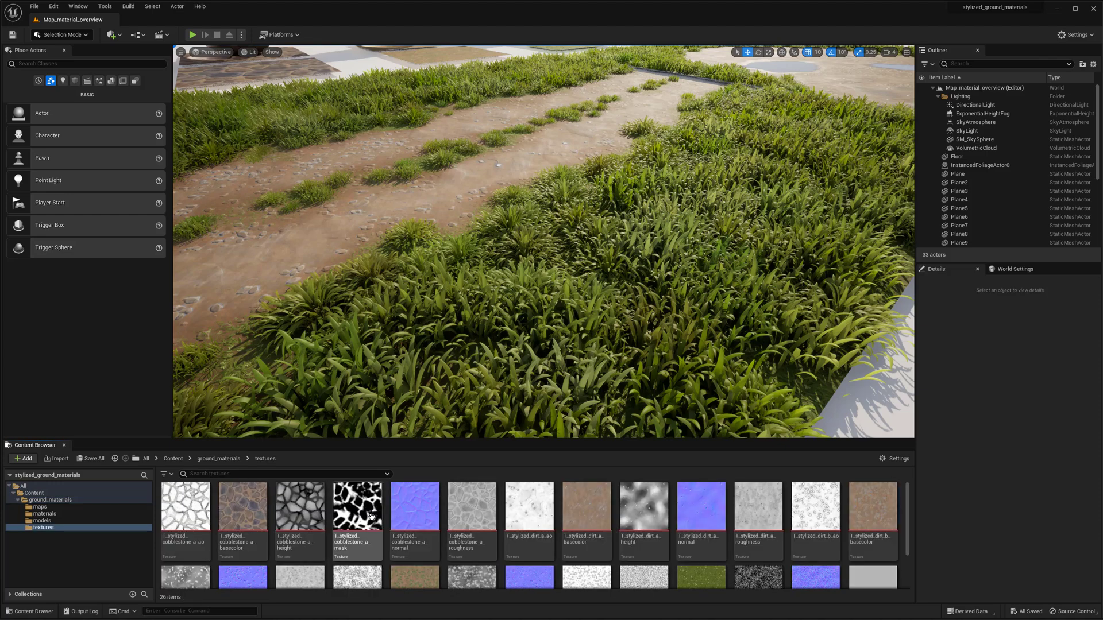
pyautogui.scroll(-3, 539, 526)
pyautogui.scroll(3, 539, 527)
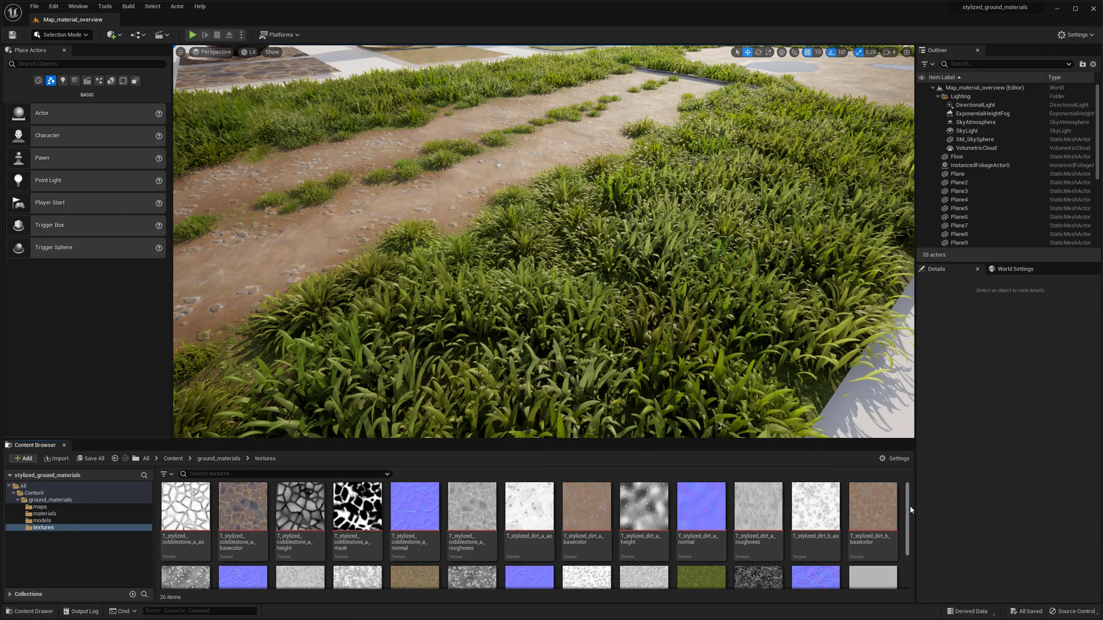
pyautogui.moveTo(908, 501); pyautogui.dragTo(908, 502)
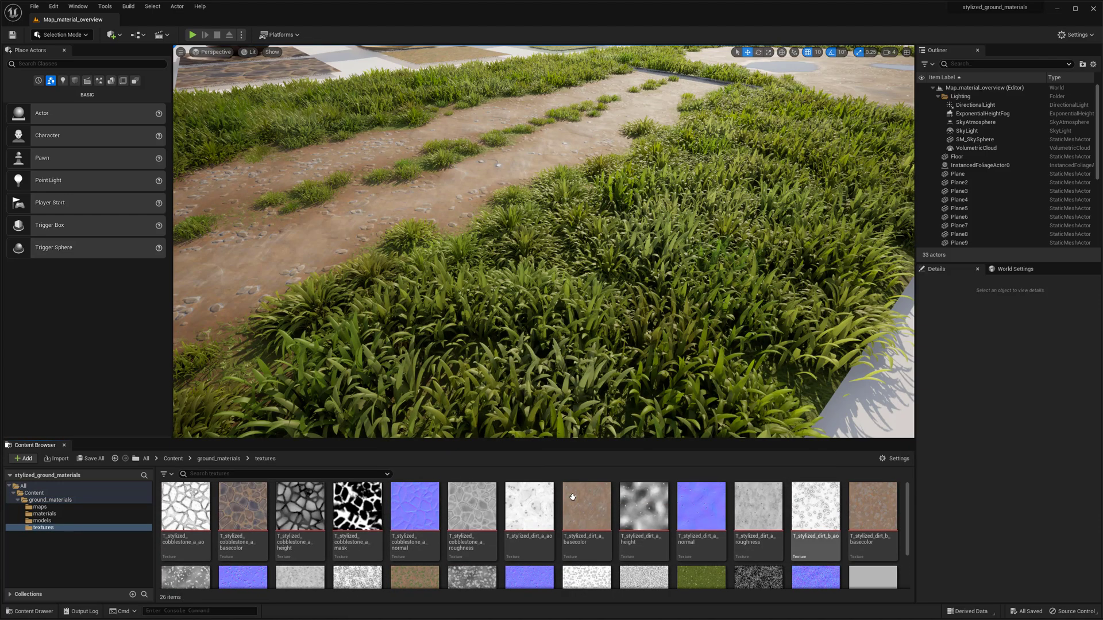
pyautogui.moveTo(574, 280); pyautogui.dragTo(500, 258, button='middle')
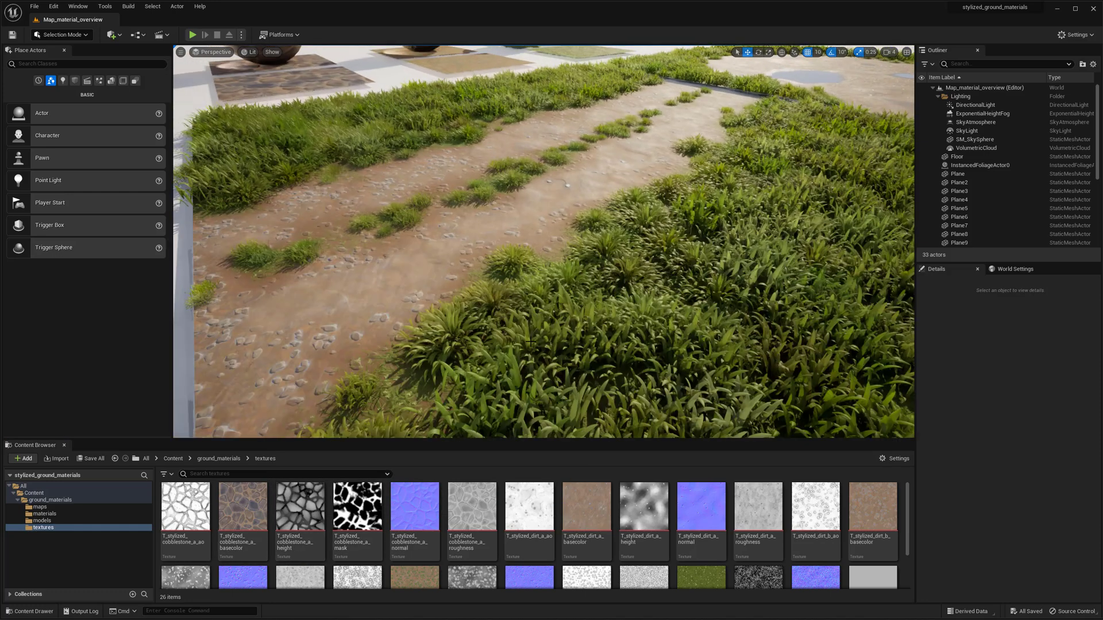
pyautogui.scroll(-2, 414, 522)
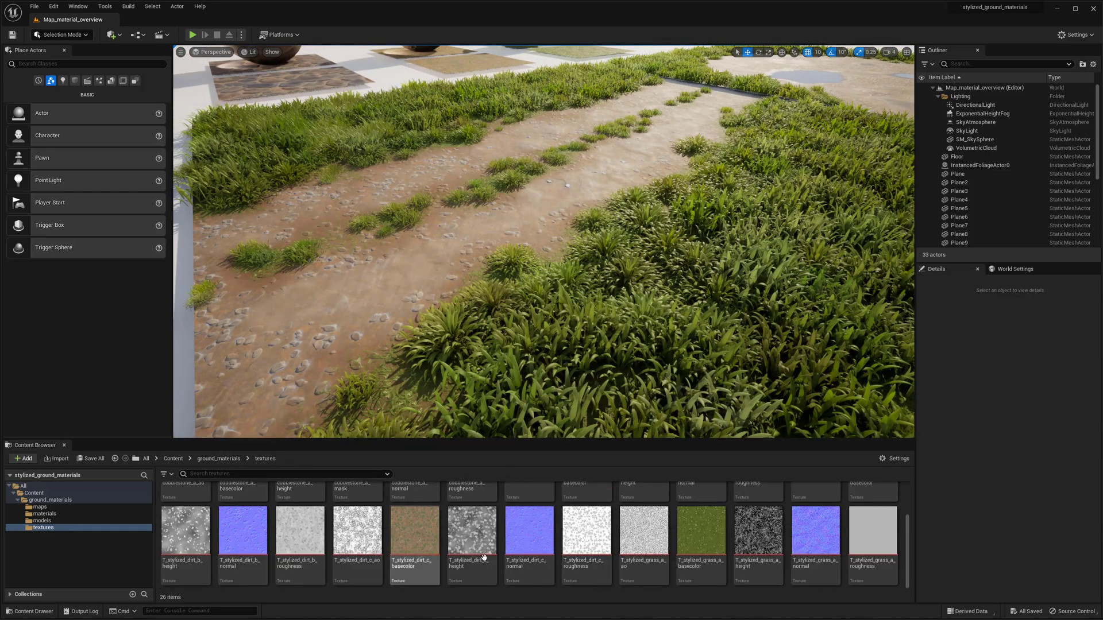
pyautogui.scroll(2, 700, 522)
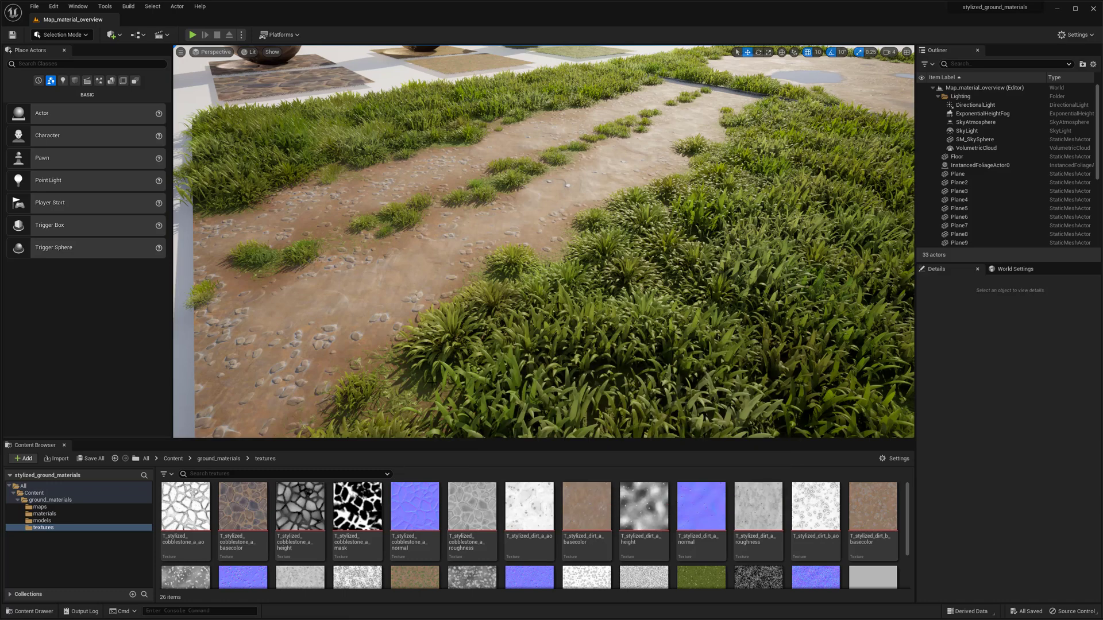
# Step: Inspect the grassy dirt path in the level and review the list of ground texture maps again
pyautogui.moveTo(462, 346); pyautogui.dragTo(482, 333, button='right')
pyautogui.moveTo(481, 337); pyautogui.dragTo(497, 305, button='middle')
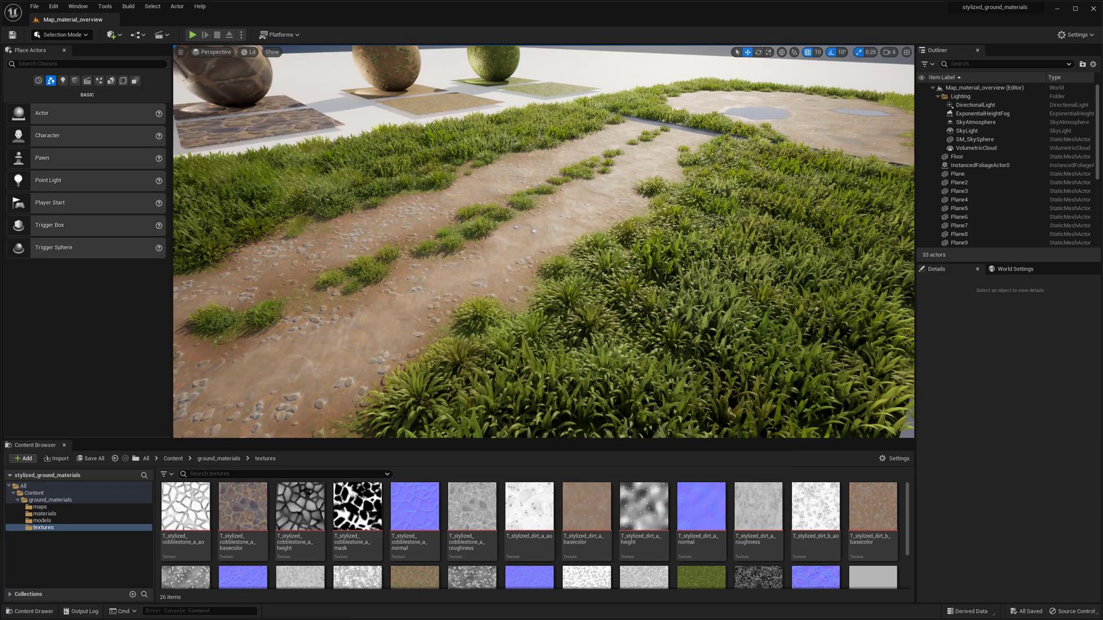
pyautogui.moveTo(504, 355); pyautogui.dragTo(510, 354, button='middle')
pyautogui.scroll(-2, 584, 518)
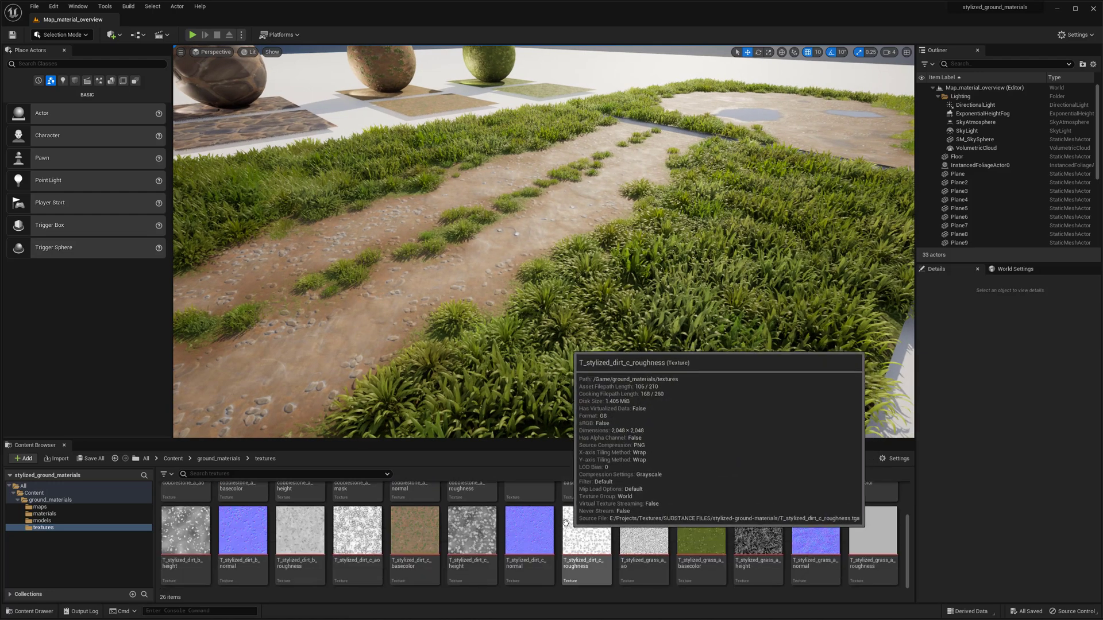
pyautogui.scroll(2, 564, 522)
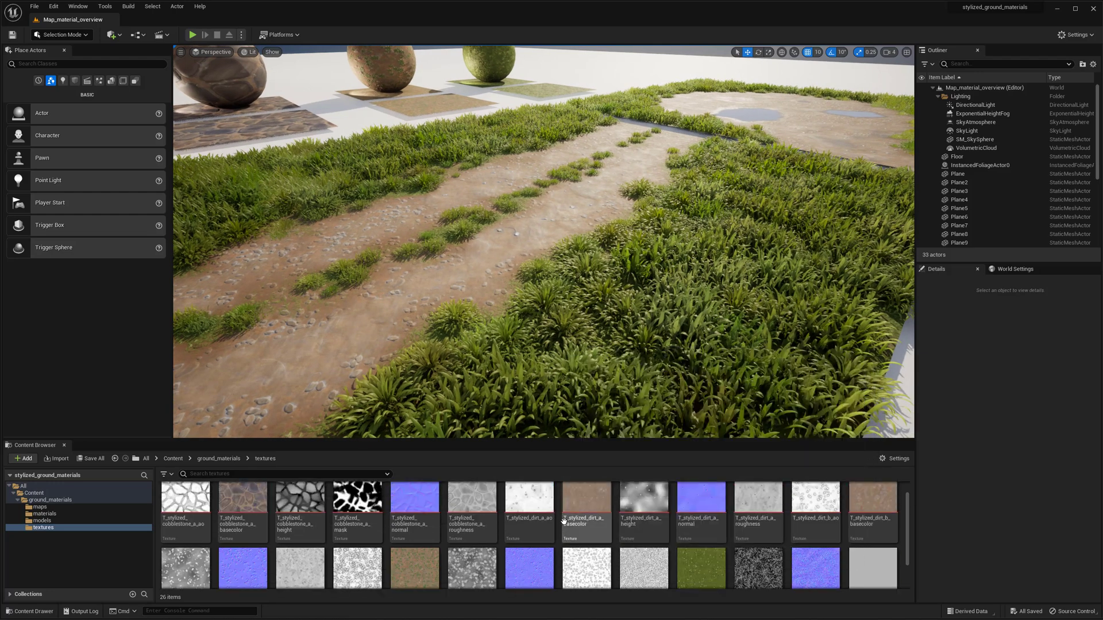
pyautogui.scroll(-2, 353, 506)
pyautogui.scroll(1, 352, 505)
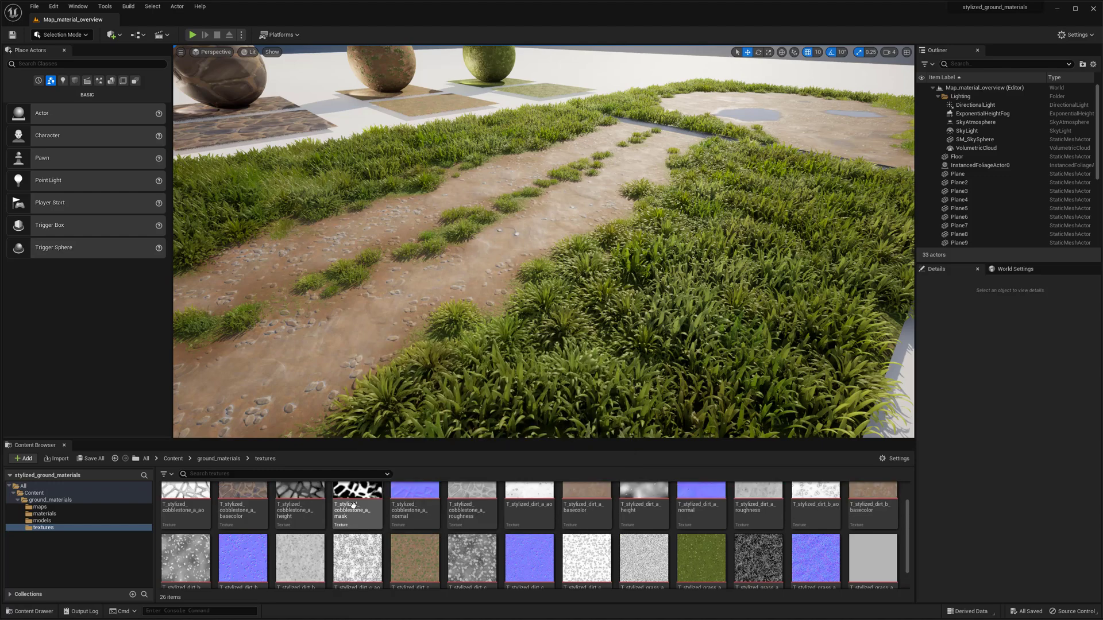
pyautogui.moveTo(567, 404); pyautogui.dragTo(560, 377, button='right')
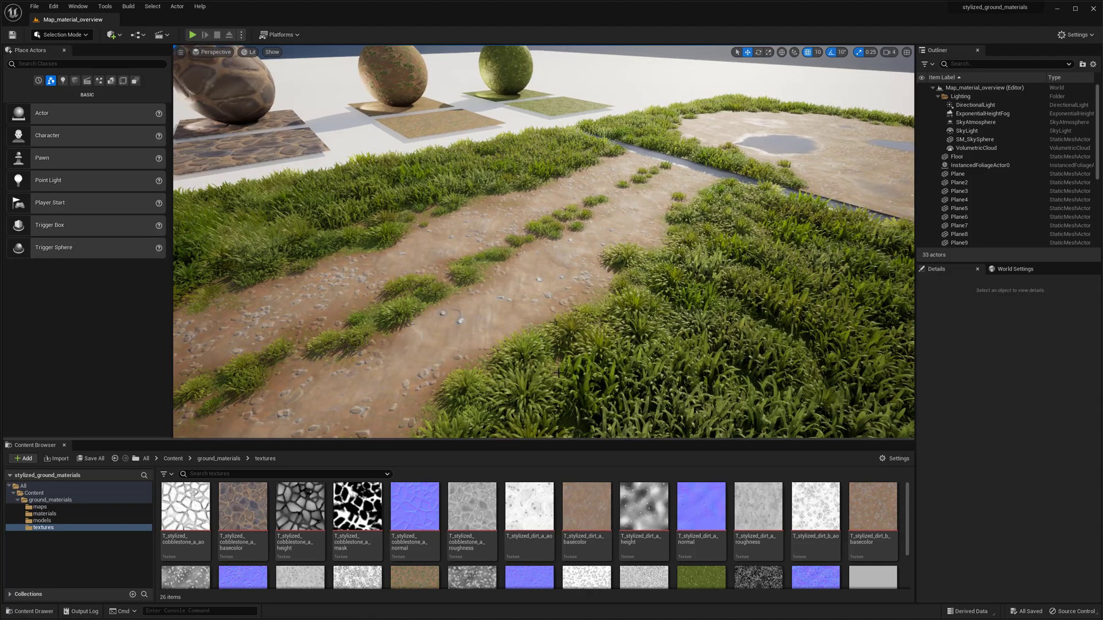
pyautogui.scroll(-3, 565, 379)
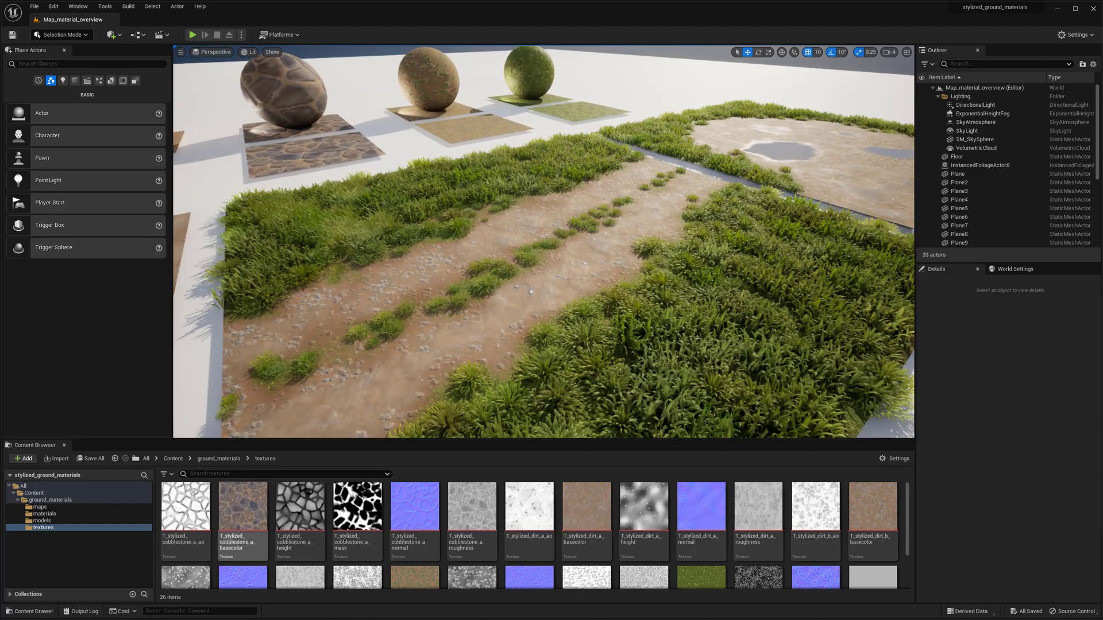
# Step: Return from the textures folder to the top-level Content folder containing ground_materials
pyautogui.click(219, 458)
pyautogui.click(172, 459)
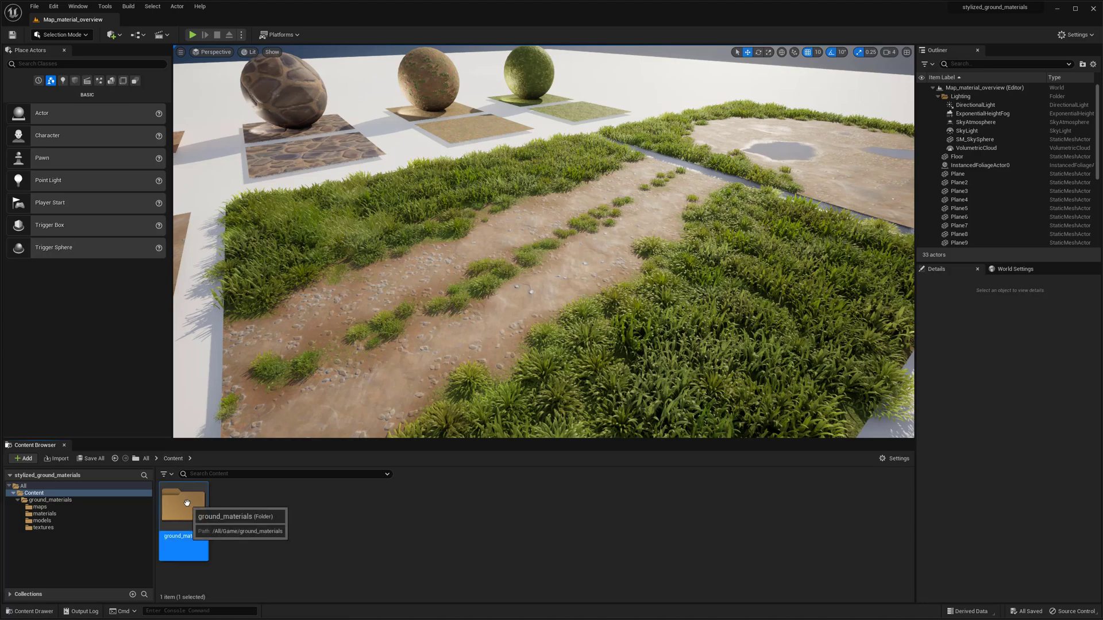
# Step: Open the ground_materials folder and examine the small weed-covered, pebble and dirt sample planes in the level
pyautogui.doubleClick(182, 504)
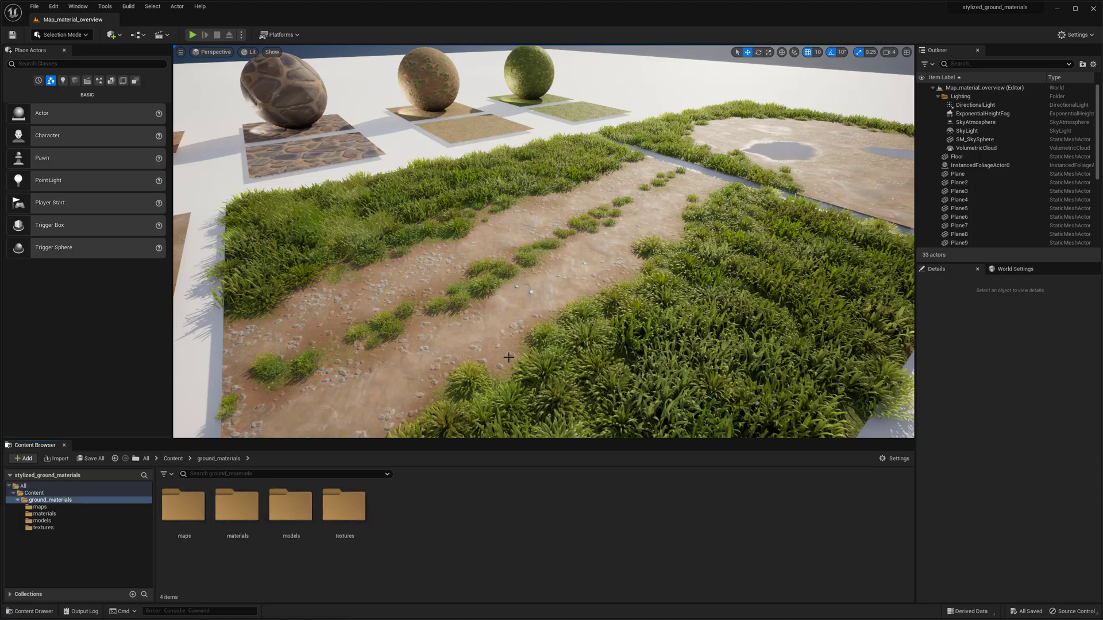
pyautogui.moveTo(591, 322); pyautogui.dragTo(532, 322, button='right')
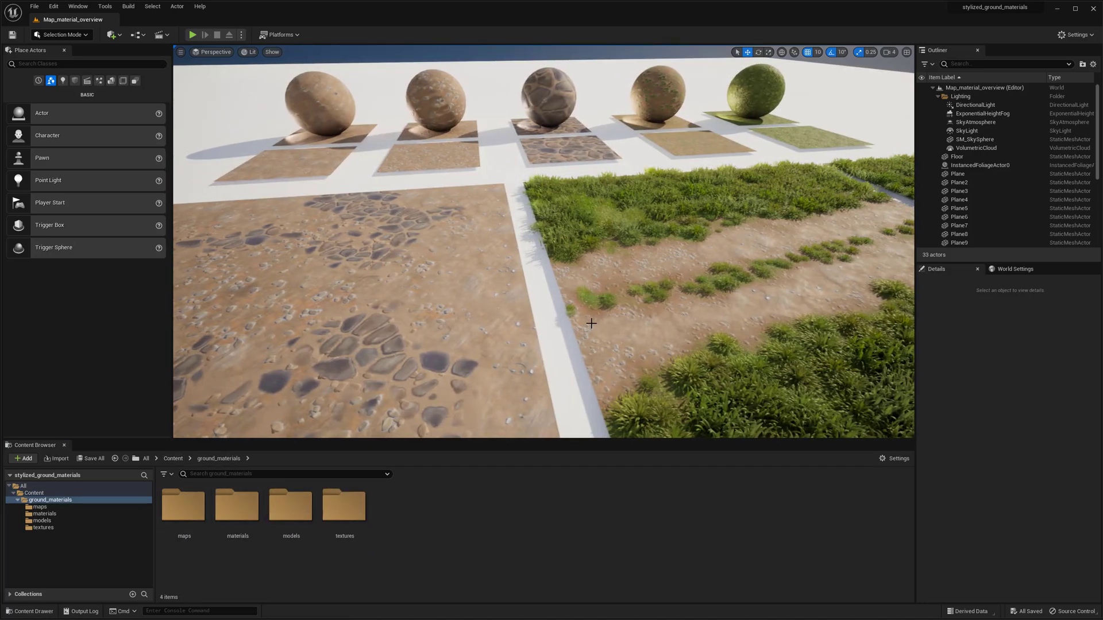
pyautogui.moveTo(579, 297); pyautogui.dragTo(620, 339, button='right')
pyautogui.moveTo(624, 296); pyautogui.dragTo(488, 319, button='right')
pyautogui.moveTo(568, 313); pyautogui.dragTo(589, 304, button='right')
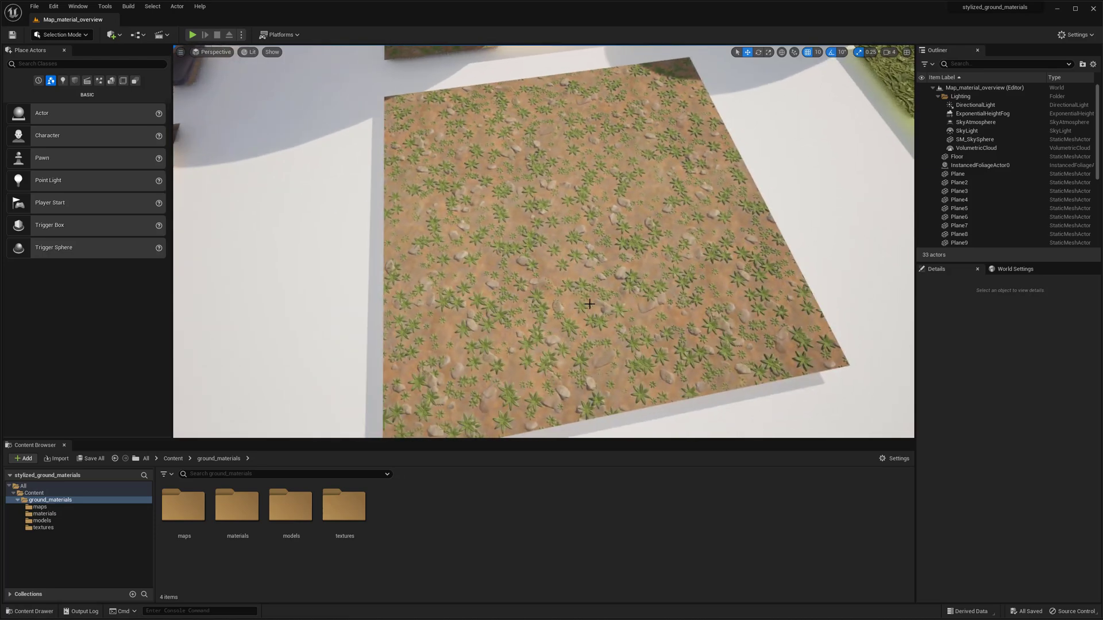
pyautogui.moveTo(528, 248); pyautogui.dragTo(569, 224, button='right')
pyautogui.moveTo(482, 259); pyautogui.dragTo(604, 266, button='right')
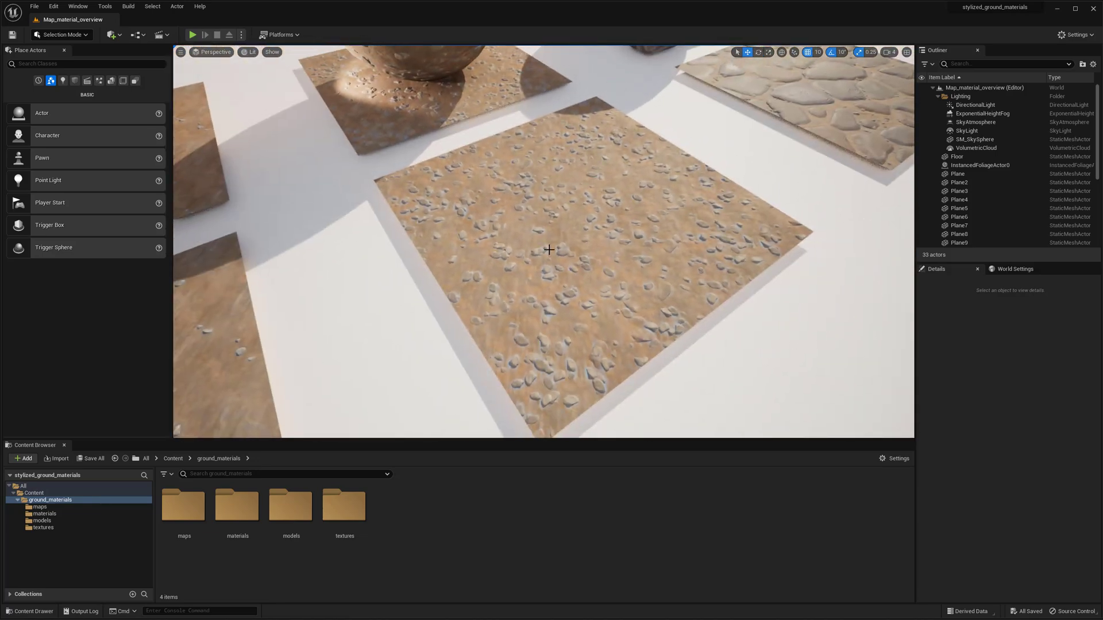
pyautogui.moveTo(606, 248); pyautogui.dragTo(556, 255, button='right')
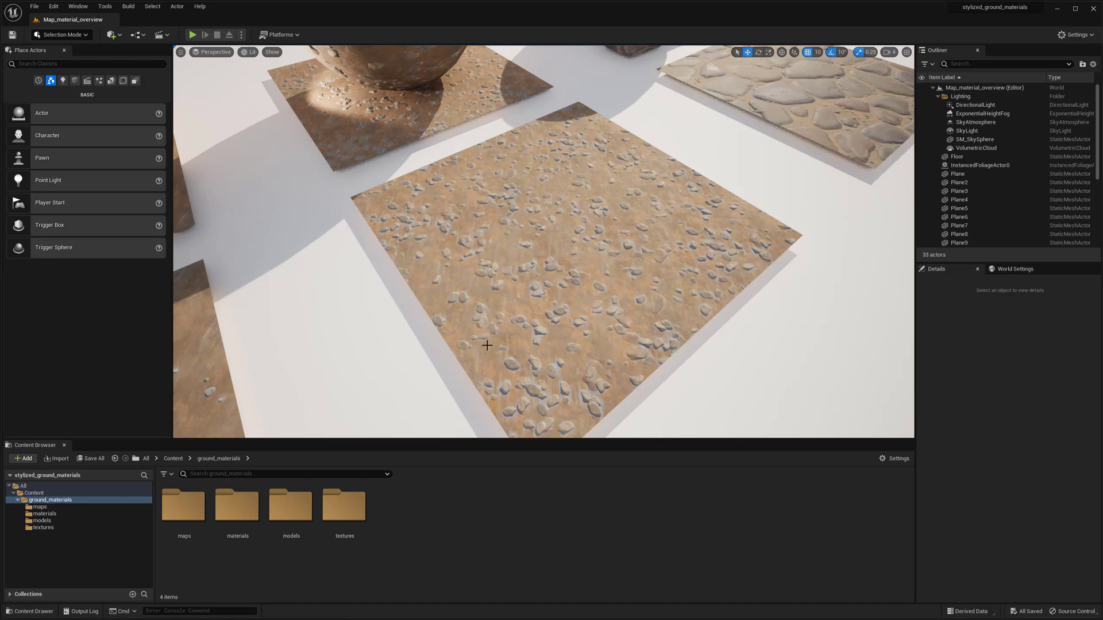
pyautogui.moveTo(503, 298); pyautogui.dragTo(390, 299, button='right')
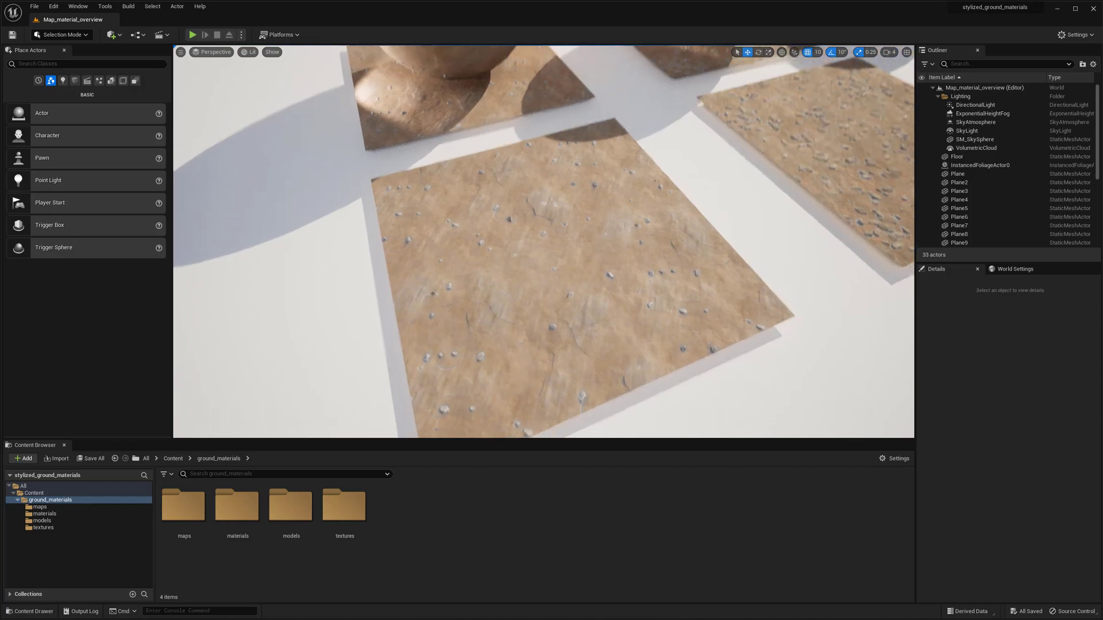
pyautogui.moveTo(503, 298); pyautogui.dragTo(503, 298, button='right')
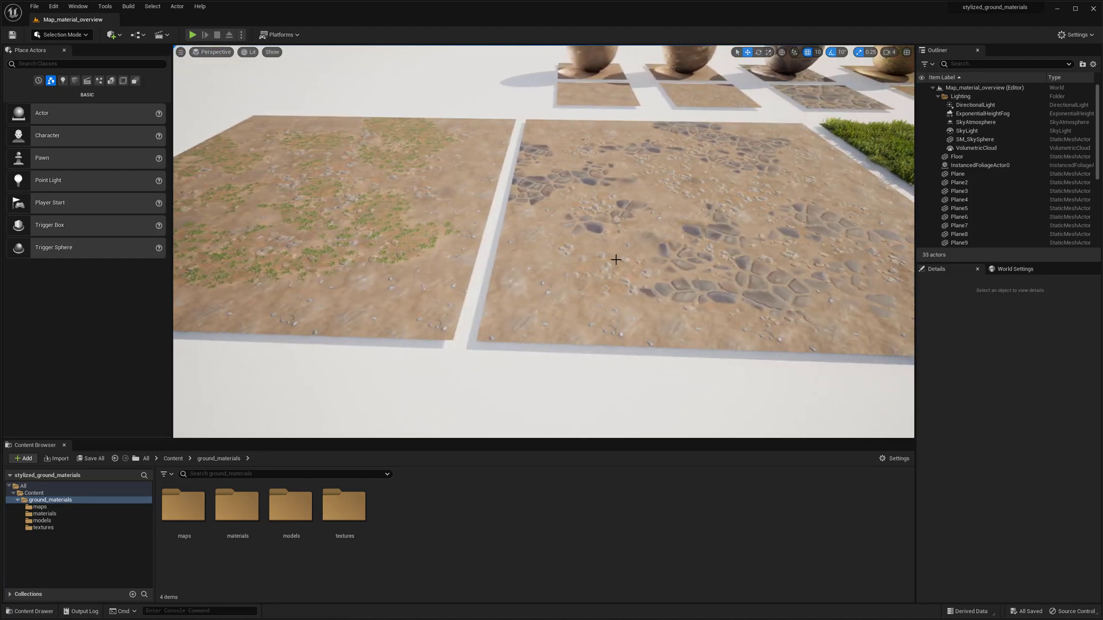
# Step: Examine how dirt blends with weeds and with cobblestones on the two large ground planes
pyautogui.moveTo(503, 298); pyautogui.dragTo(503, 298, button='right')
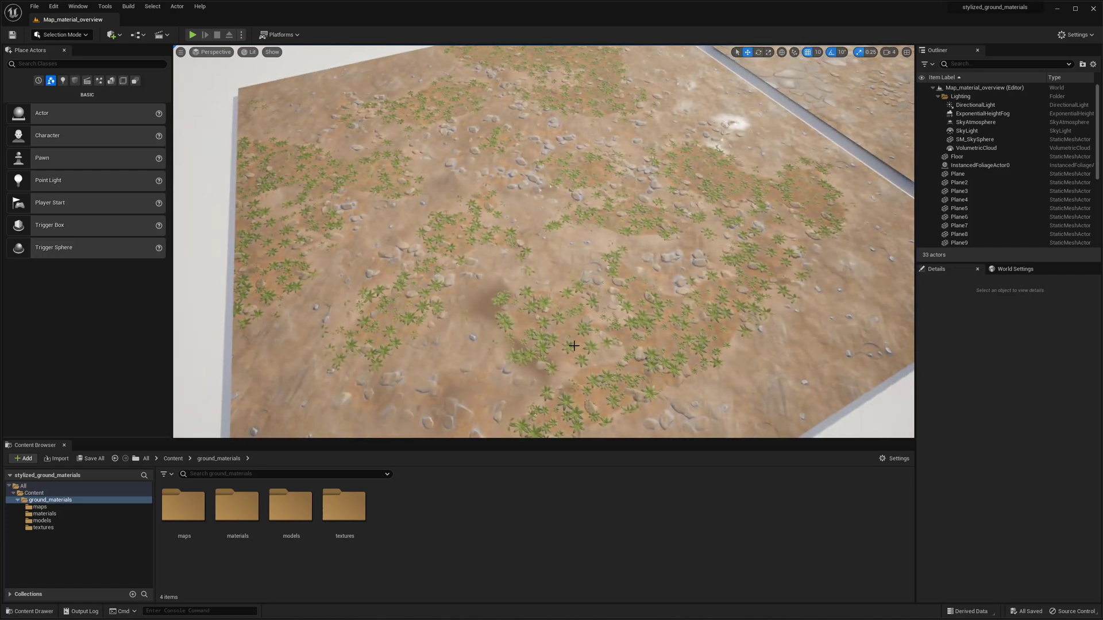
pyautogui.moveTo(566, 304); pyautogui.dragTo(566, 304, button='right')
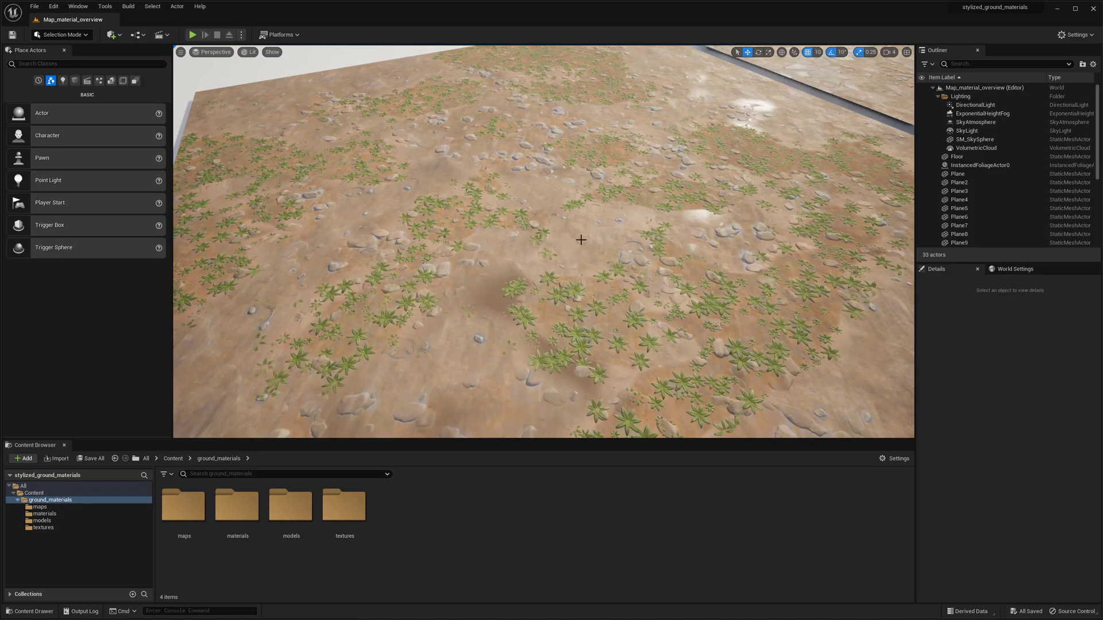
pyautogui.moveTo(580, 240); pyautogui.dragTo(580, 240, button='right')
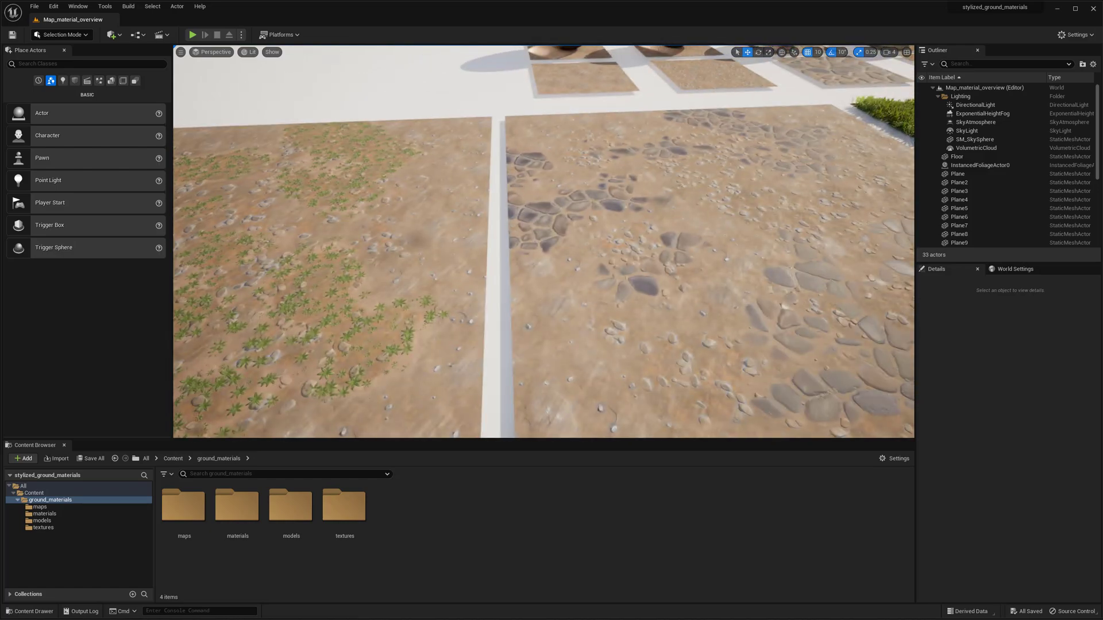
pyautogui.moveTo(653, 229); pyautogui.dragTo(653, 229, button='right')
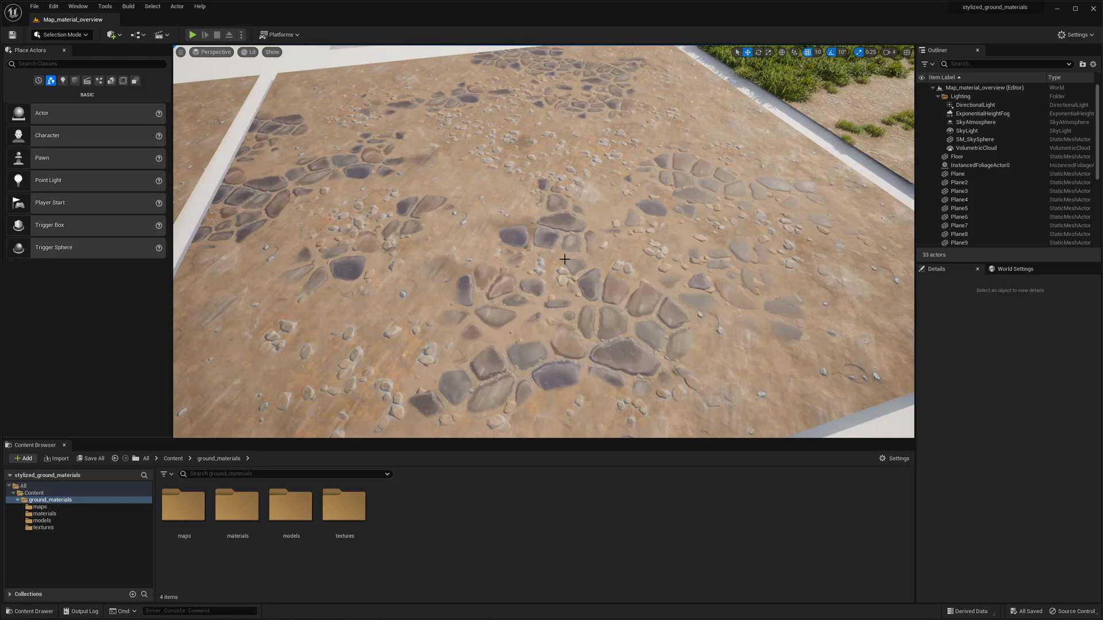
pyautogui.moveTo(562, 257); pyautogui.dragTo(560, 290, button='right')
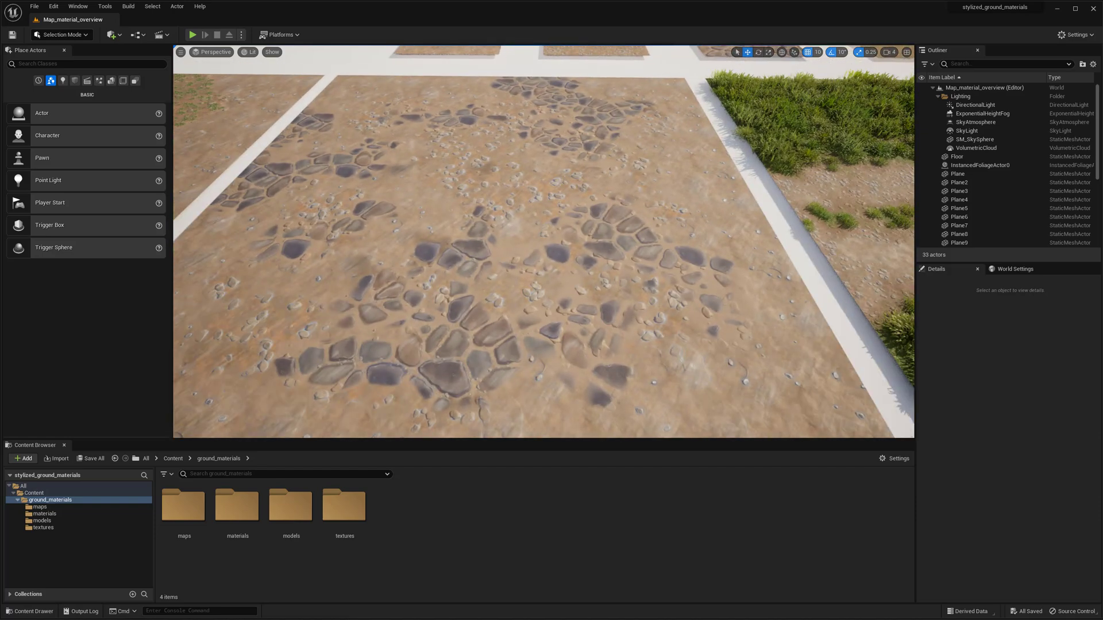
# Step: Examine the grassy dirt path and the grass-ringed dirt plane with puddles
pyautogui.moveTo(486, 269); pyautogui.dragTo(424, 264, button='right')
pyautogui.moveTo(518, 275); pyautogui.dragTo(518, 275, button='right')
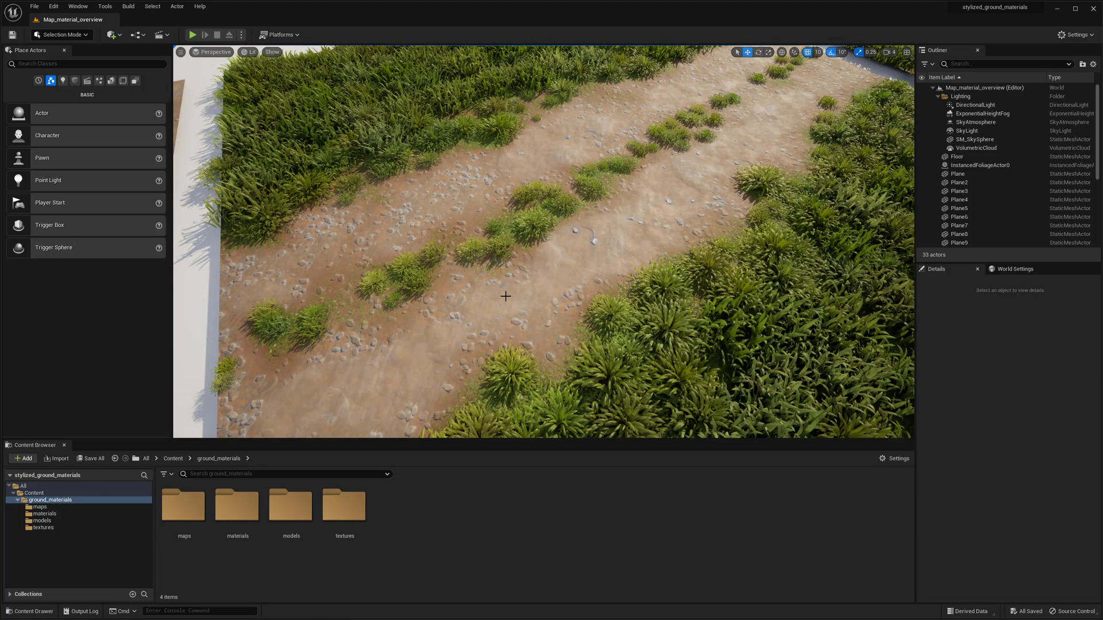
pyautogui.moveTo(557, 380); pyautogui.dragTo(547, 322, button='right')
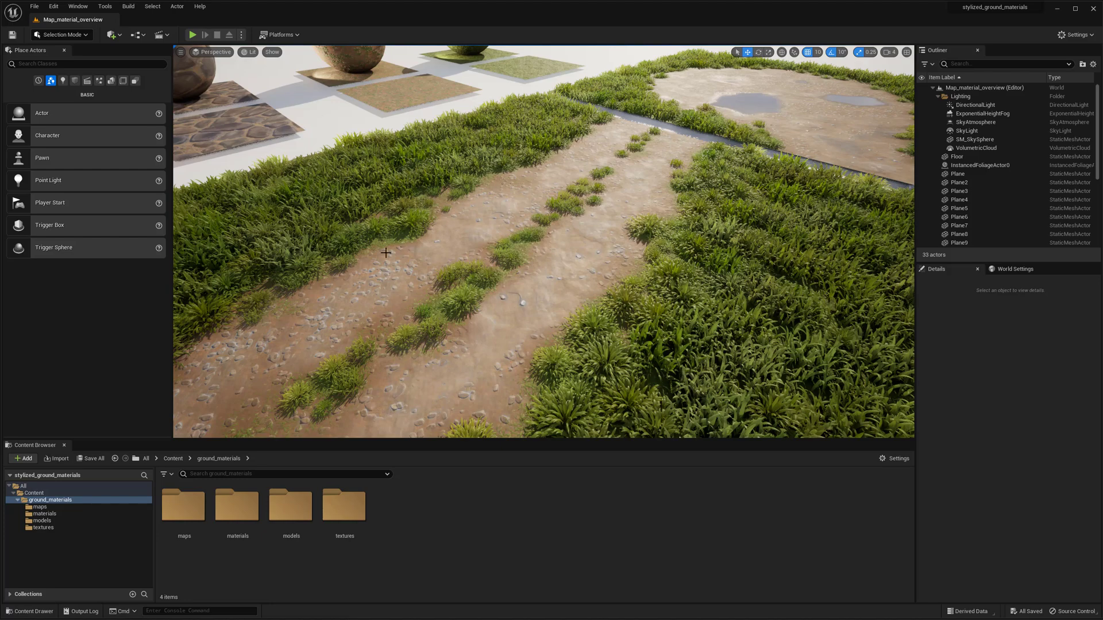
pyautogui.moveTo(386, 253); pyautogui.dragTo(293, 244, button='right')
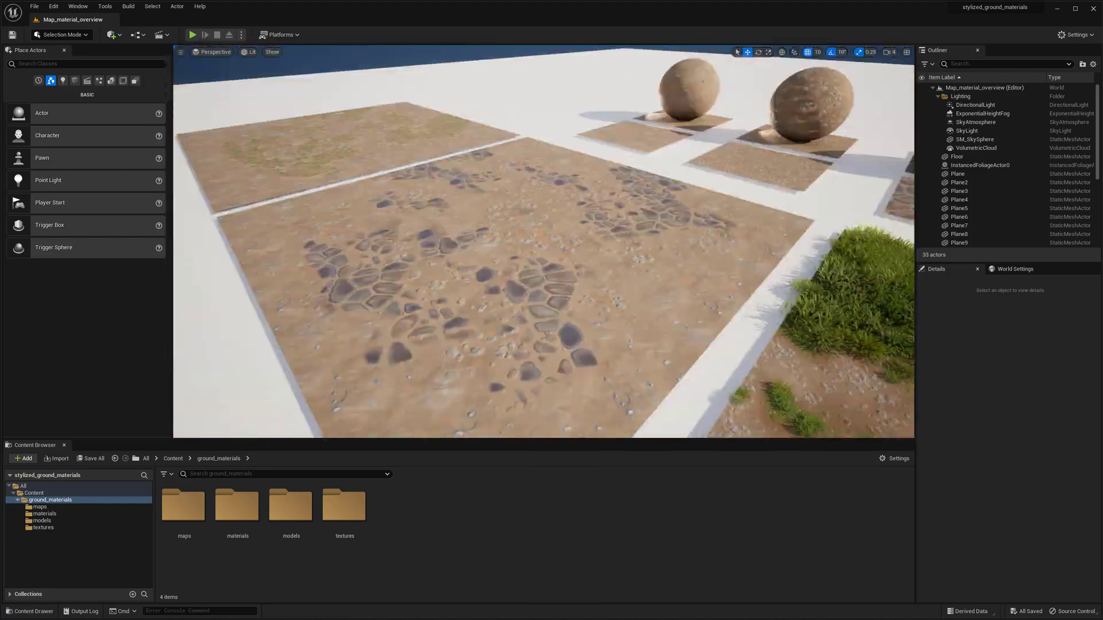
pyautogui.moveTo(617, 224); pyautogui.dragTo(365, 308, button='right')
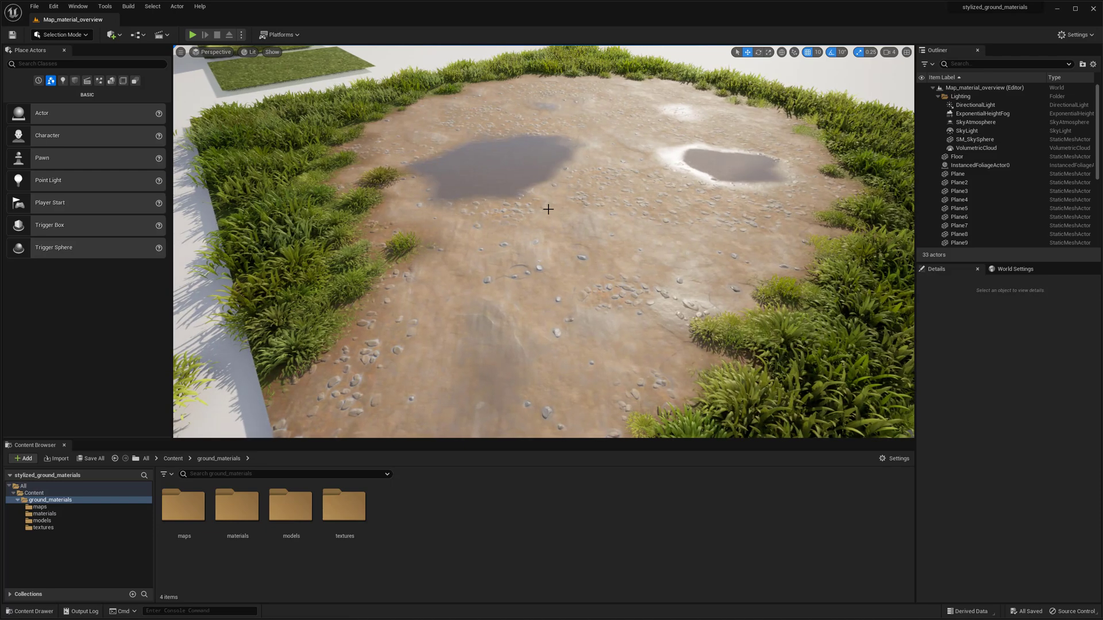
pyautogui.moveTo(620, 223); pyautogui.dragTo(517, 235, button='right')
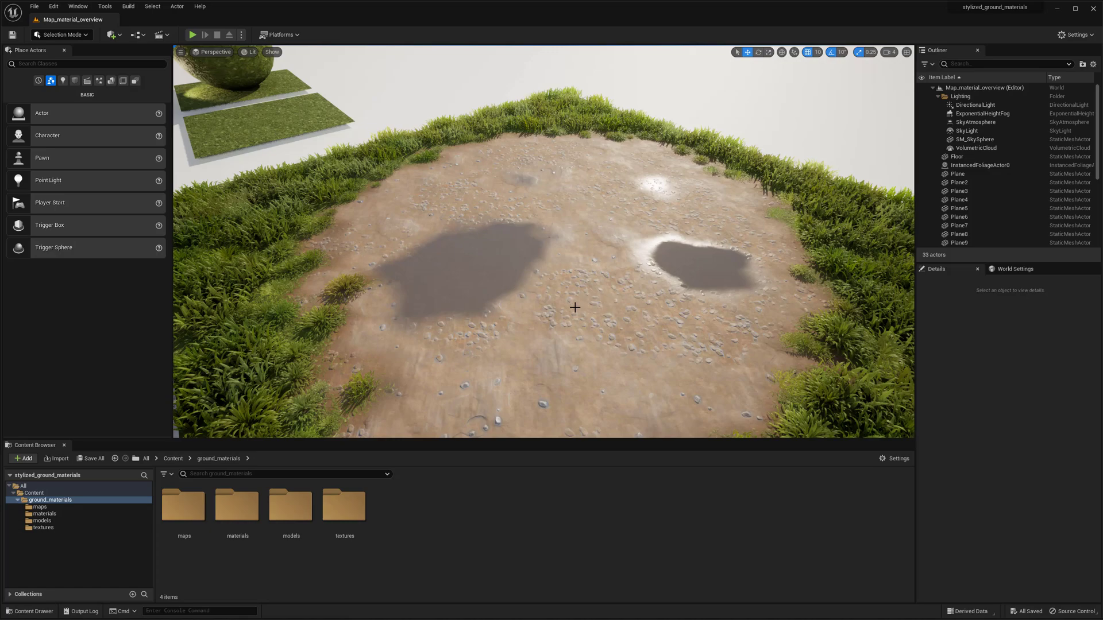
pyautogui.scroll(-3, 654, 279)
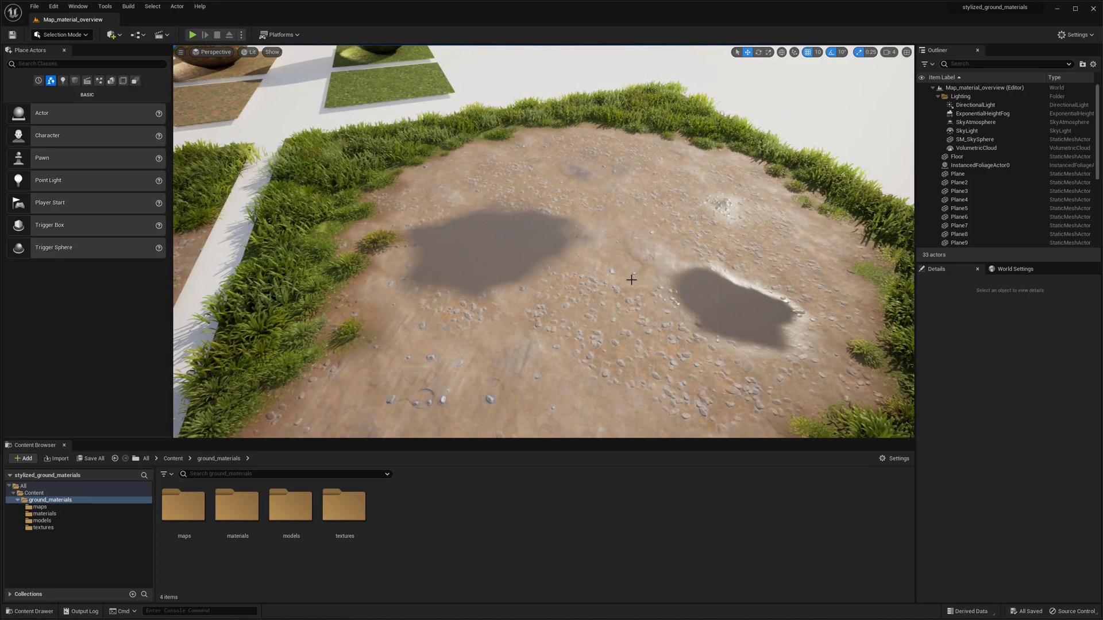
pyautogui.scroll(4, 632, 280)
pyautogui.keyDown('alt'); pyautogui.moveTo(657, 283); pyautogui.dragTo(580, 275); pyautogui.keyUp('alt')
pyautogui.moveTo(580, 275); pyautogui.dragTo(632, 268, button='right')
# Step: Open the material instance assigned to the puddle ground plane wm_plane4, keeping the puddle in view
pyautogui.click(623, 274)
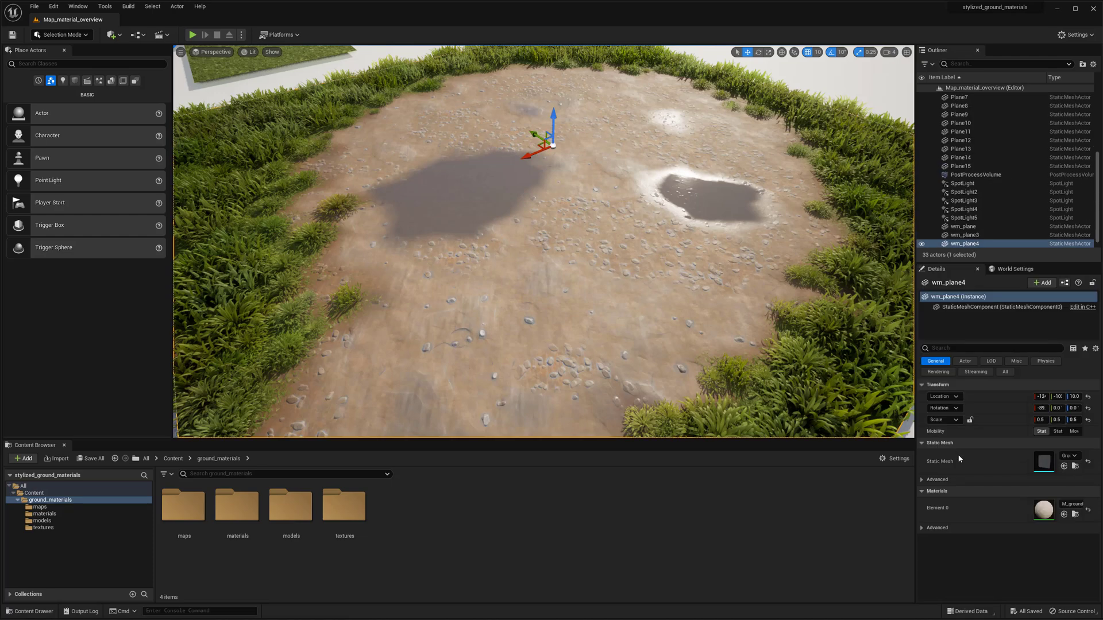
pyautogui.doubleClick(1043, 510)
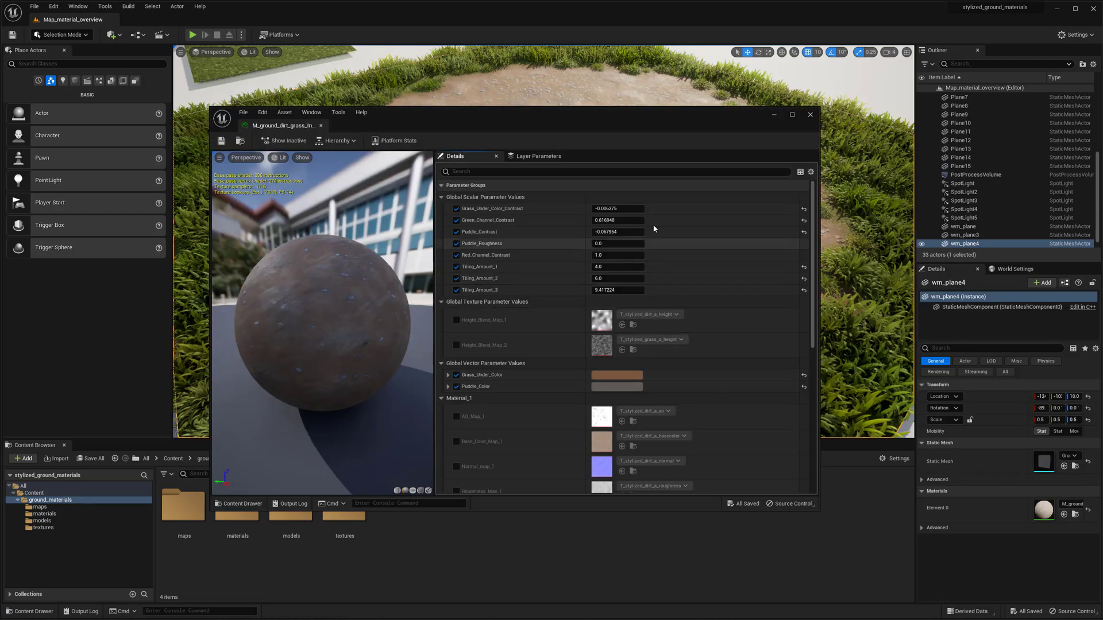
pyautogui.moveTo(668, 124); pyautogui.dragTo(925, 168)
# Step: Try a teal Puddle_Color on the puddle plane's material instance, discard the colour change, and close the instance editor
pyautogui.click(866, 430)
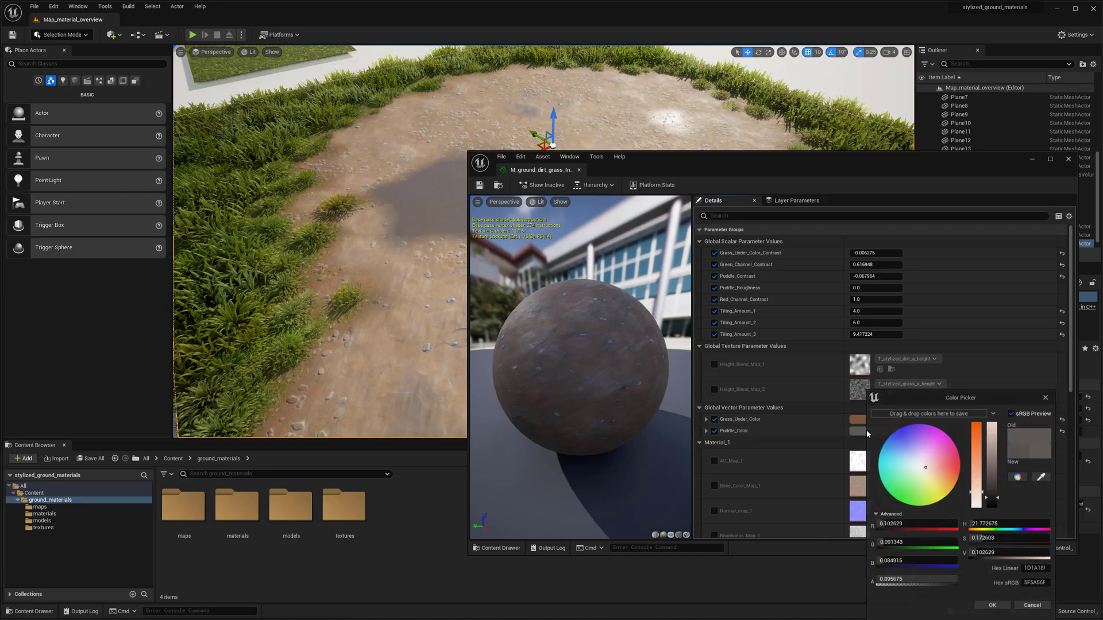
pyautogui.moveTo(909, 467); pyautogui.dragTo(892, 454)
pyautogui.click(893, 457)
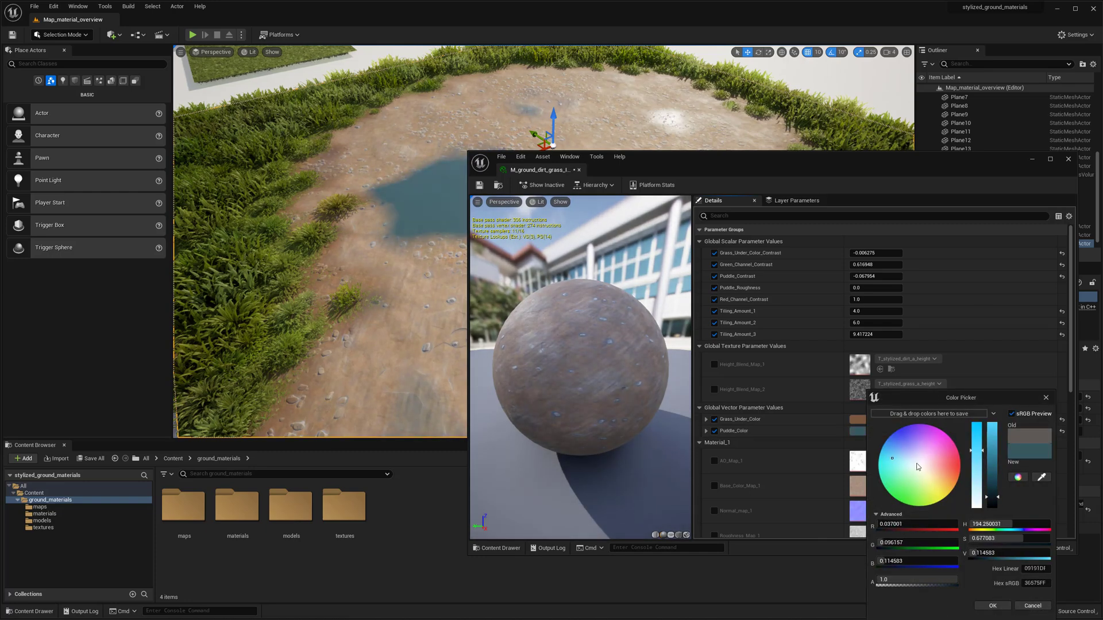
pyautogui.click(1031, 606)
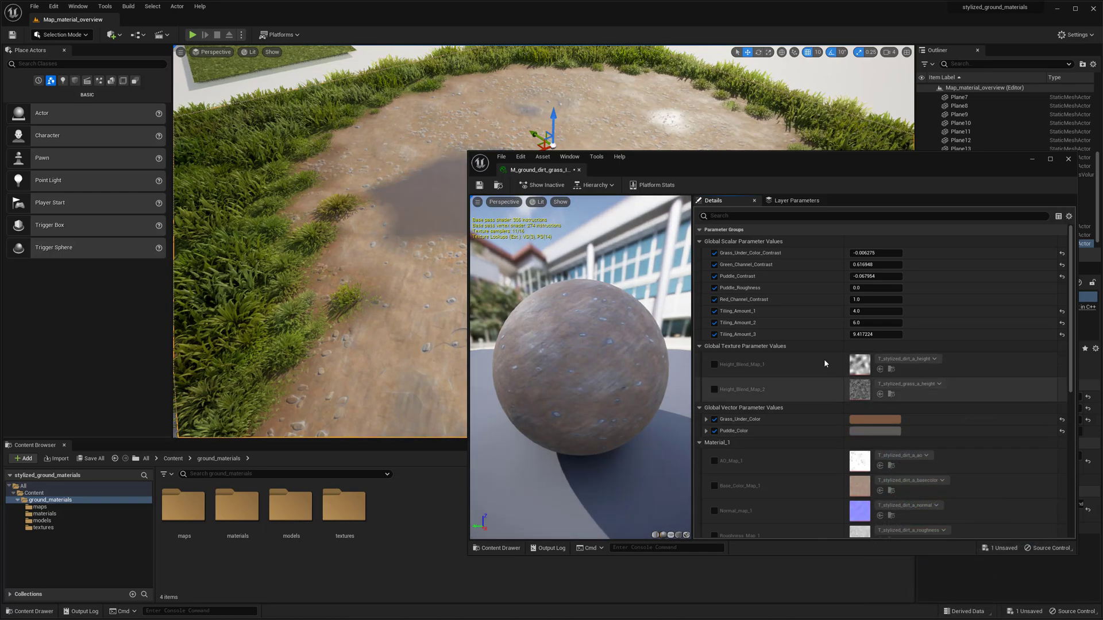
pyautogui.click(1068, 159)
# Step: Select the large cobblestone-and-dirt plane wm_plane3 and open the materials folder of ground_materials
pyautogui.moveTo(902, 293); pyautogui.dragTo(471, 255, button='right')
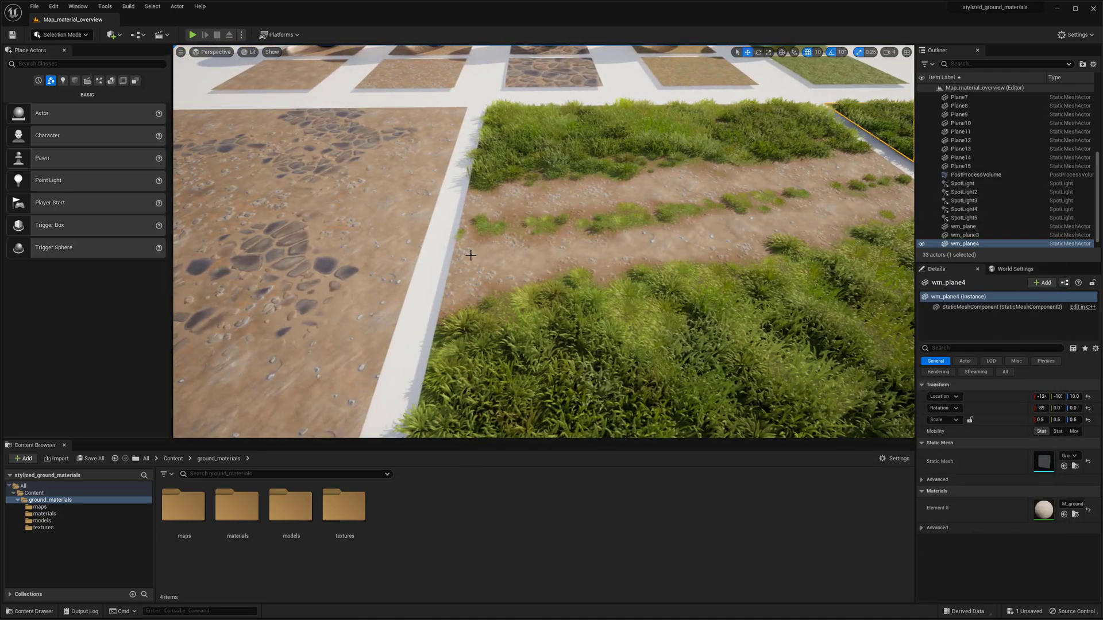
pyautogui.moveTo(542, 276); pyautogui.dragTo(436, 256, button='right')
pyautogui.click(463, 256)
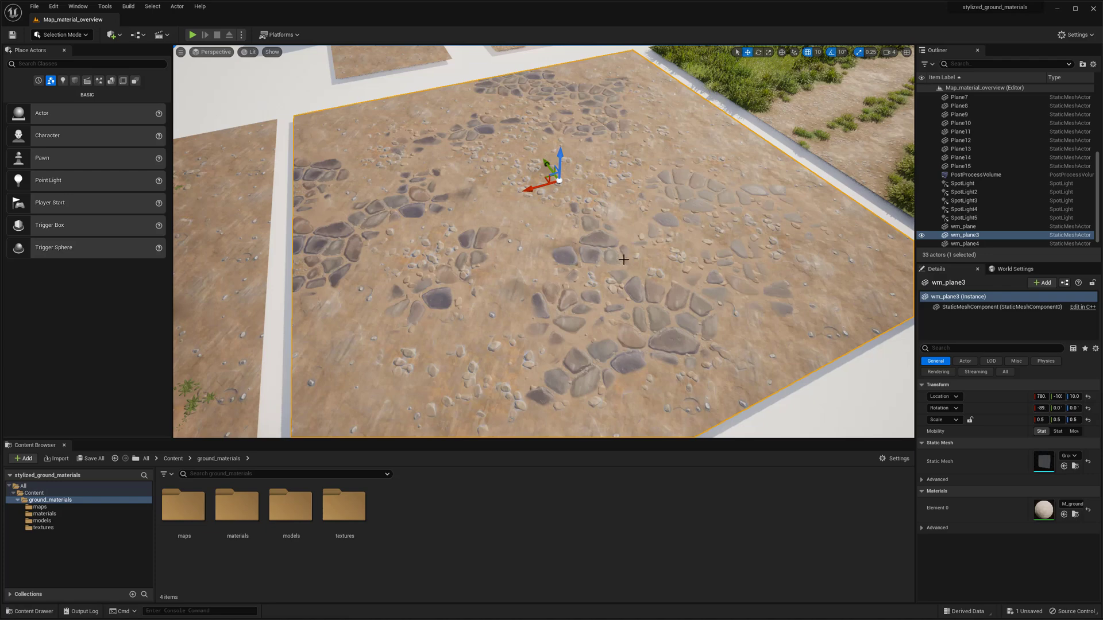
pyautogui.moveTo(606, 245); pyautogui.dragTo(569, 266, button='right')
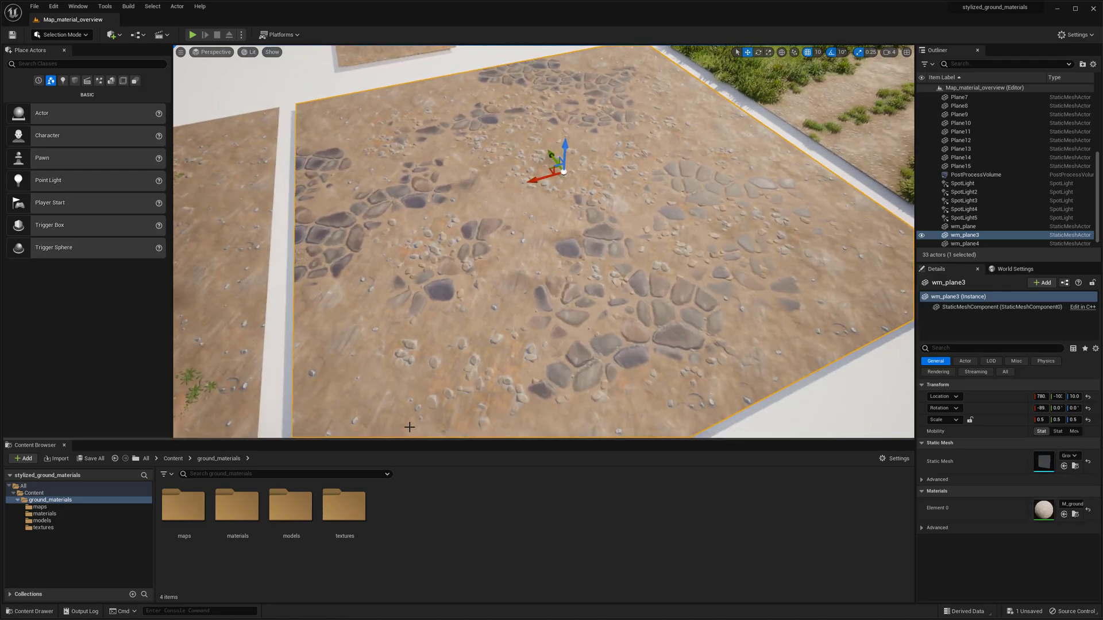
pyautogui.doubleClick(235, 505)
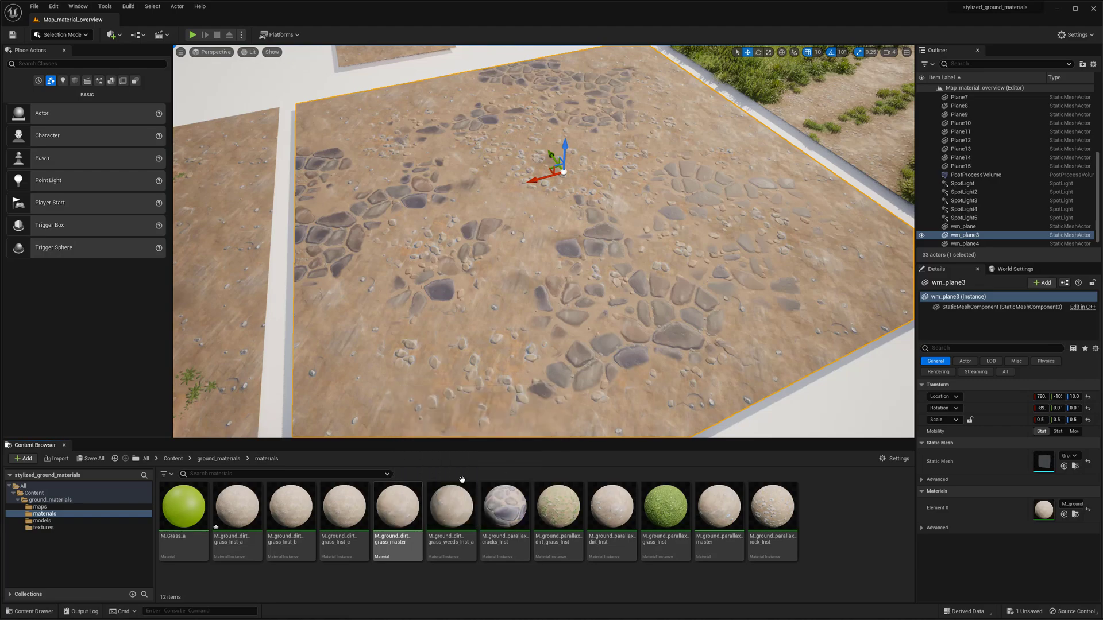
# Step: Examine the parallax depth of the stones on the small pebble sample plane up close
pyautogui.moveTo(705, 239); pyautogui.dragTo(833, 149, button='right')
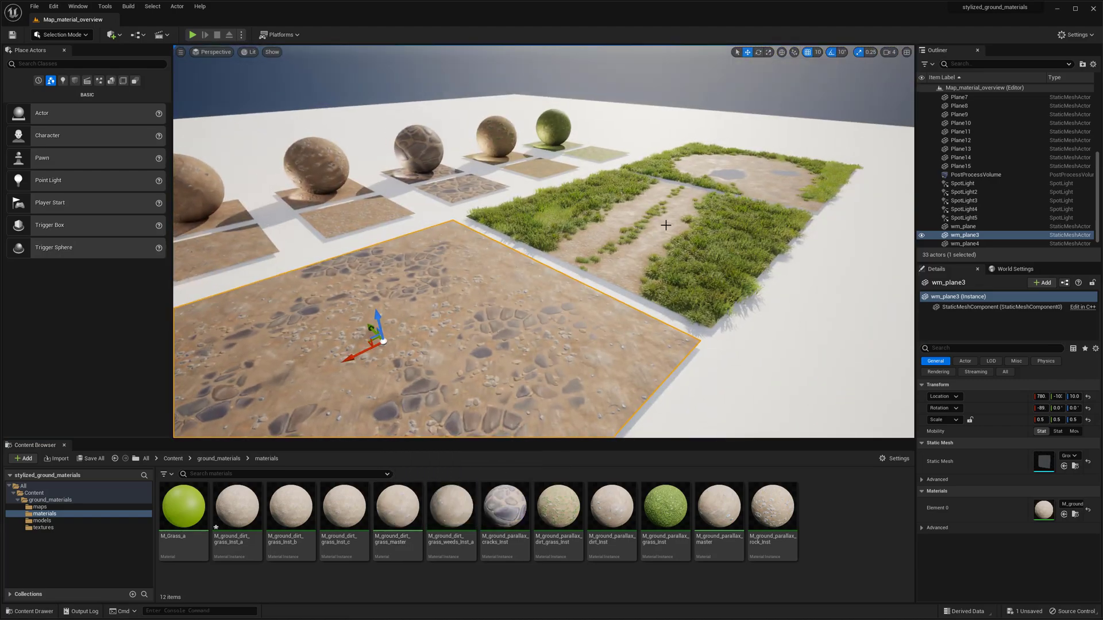
pyautogui.press('f')
pyautogui.moveTo(399, 219); pyautogui.dragTo(643, 198, button='right')
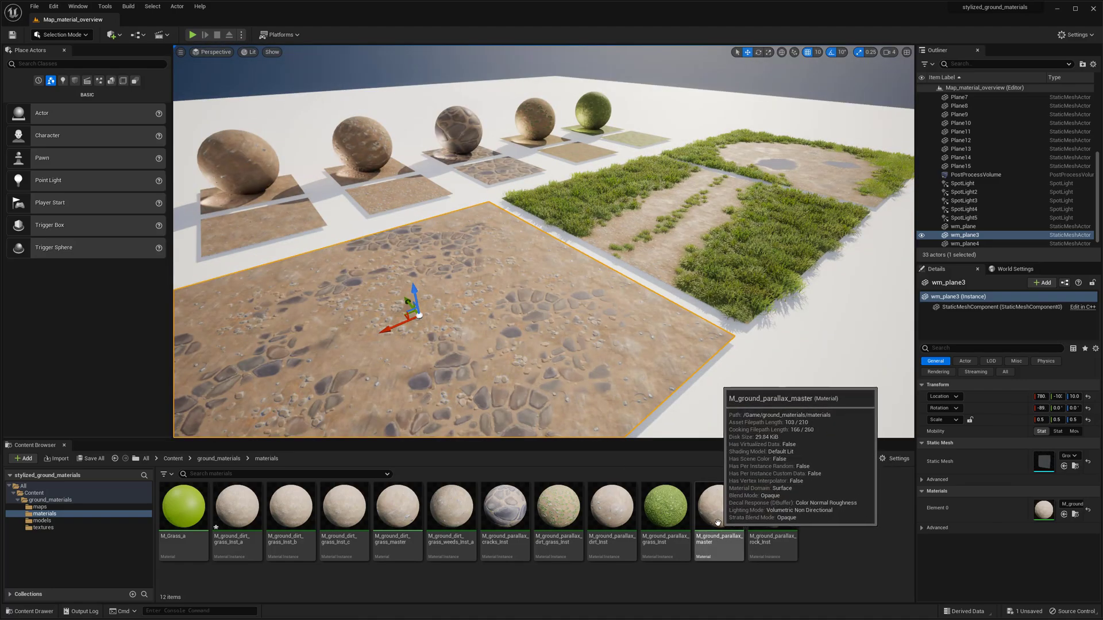
pyautogui.moveTo(632, 270); pyautogui.dragTo(517, 212, button='right')
pyautogui.press('w')
pyautogui.moveTo(586, 300); pyautogui.dragTo(643, 276, button='right')
pyautogui.press('s')
pyautogui.press('w')
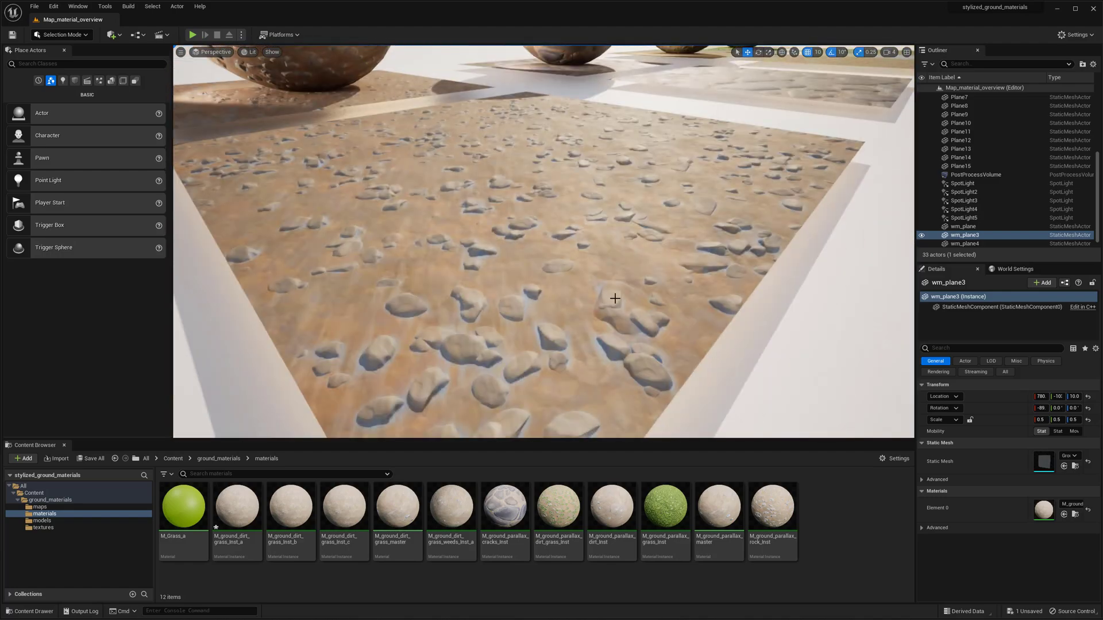
# Step: Examine the parallax depth on the small cobblestone and grass sample planes up close
pyautogui.press('s')
pyautogui.moveTo(585, 300); pyautogui.dragTo(615, 279, button='right')
pyautogui.press('d')
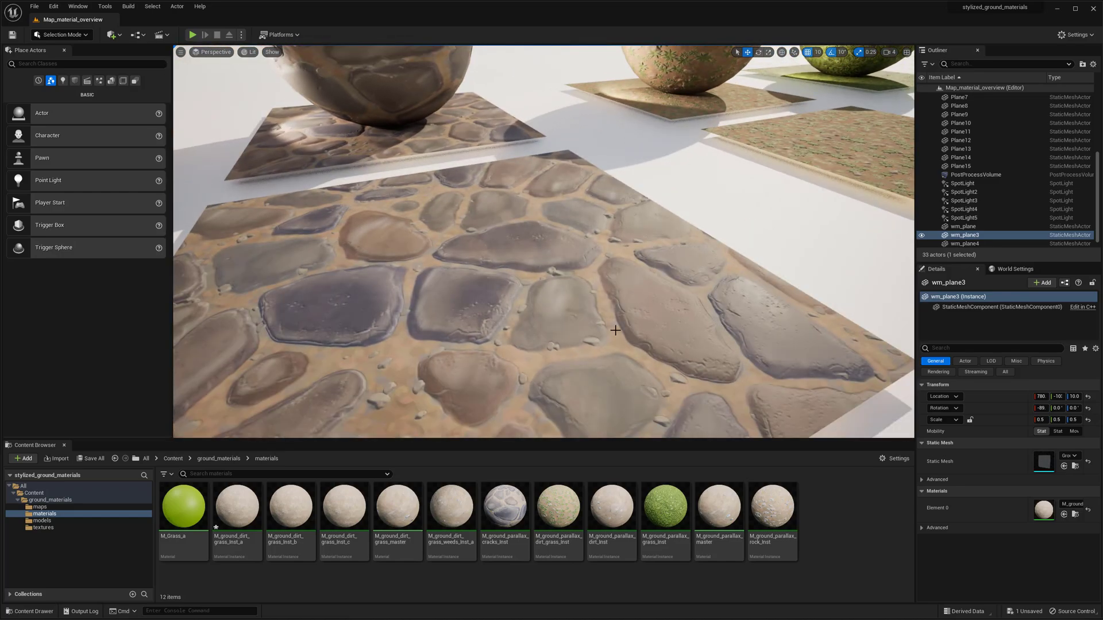
pyautogui.moveTo(615, 330)
pyautogui.mouseDown(button='right')
pyautogui.moveTo(655, 317)
pyautogui.moveTo(613, 350)
pyautogui.mouseUp(button='right')
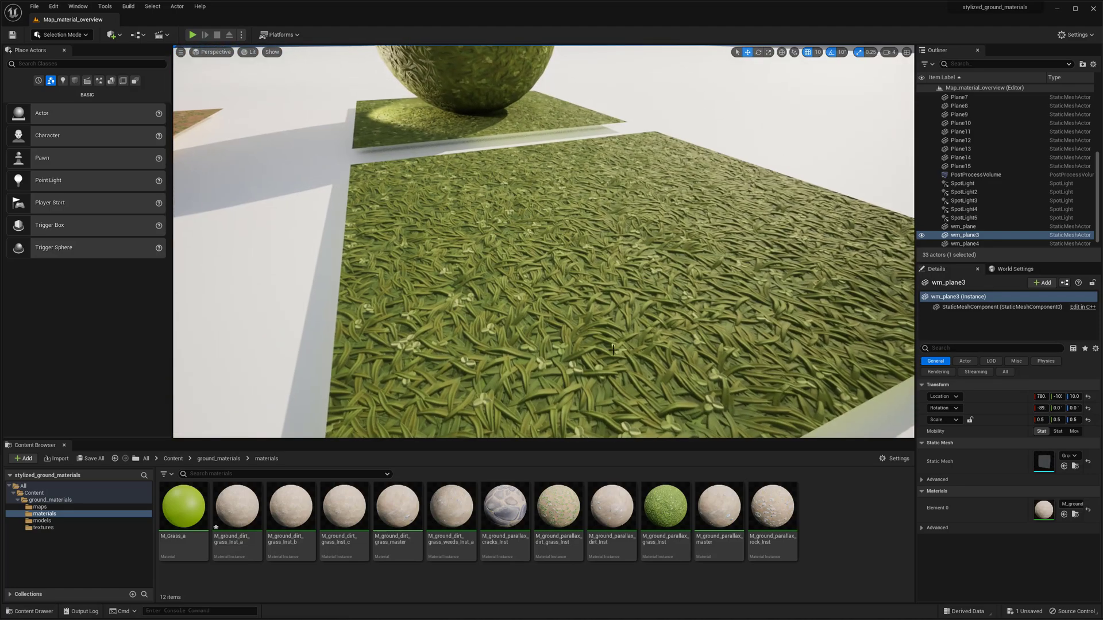
# Step: Create a material instance from M_ground_parallax_master, keep its default name and open it in the instance editor
pyautogui.moveTo(608, 287); pyautogui.dragTo(585, 310, button='right')
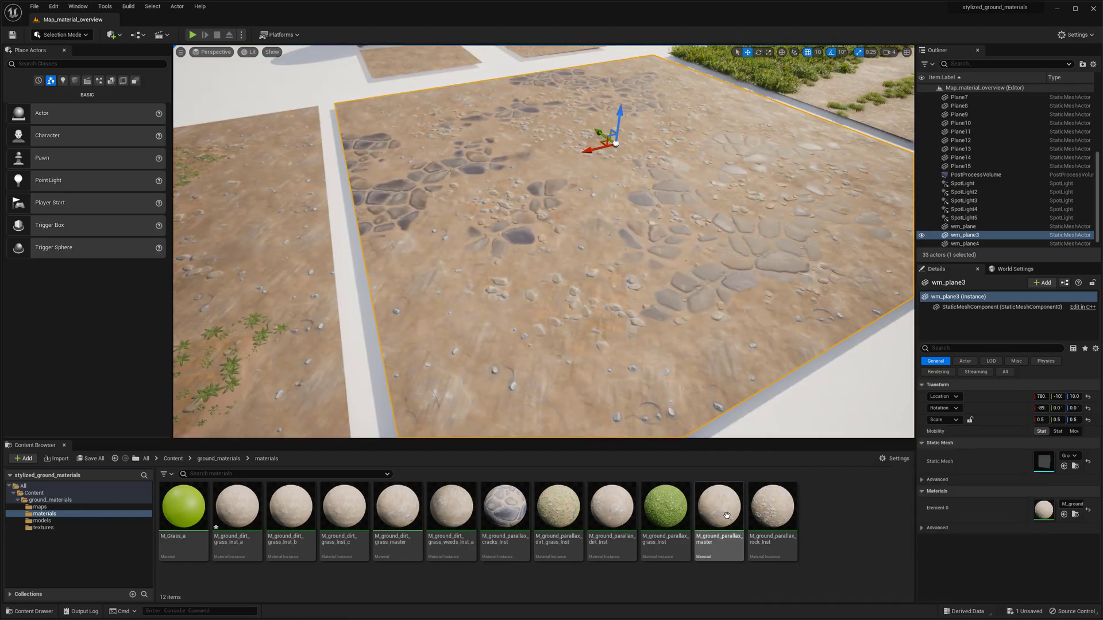
pyautogui.moveTo(649, 322); pyautogui.dragTo(621, 293, button='right')
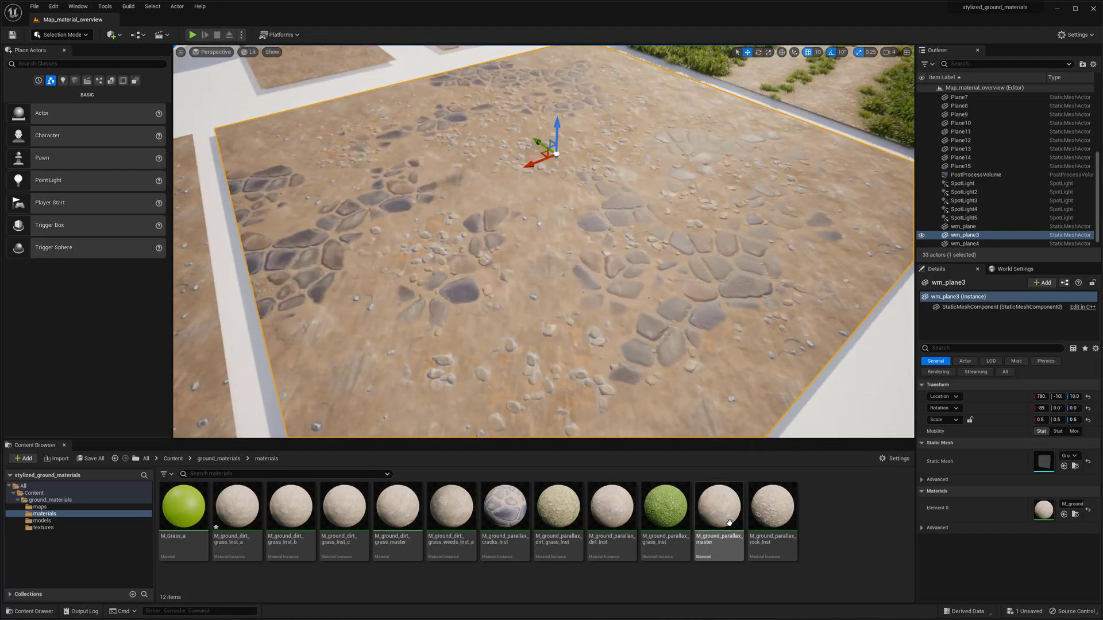
pyautogui.rightClick(716, 513)
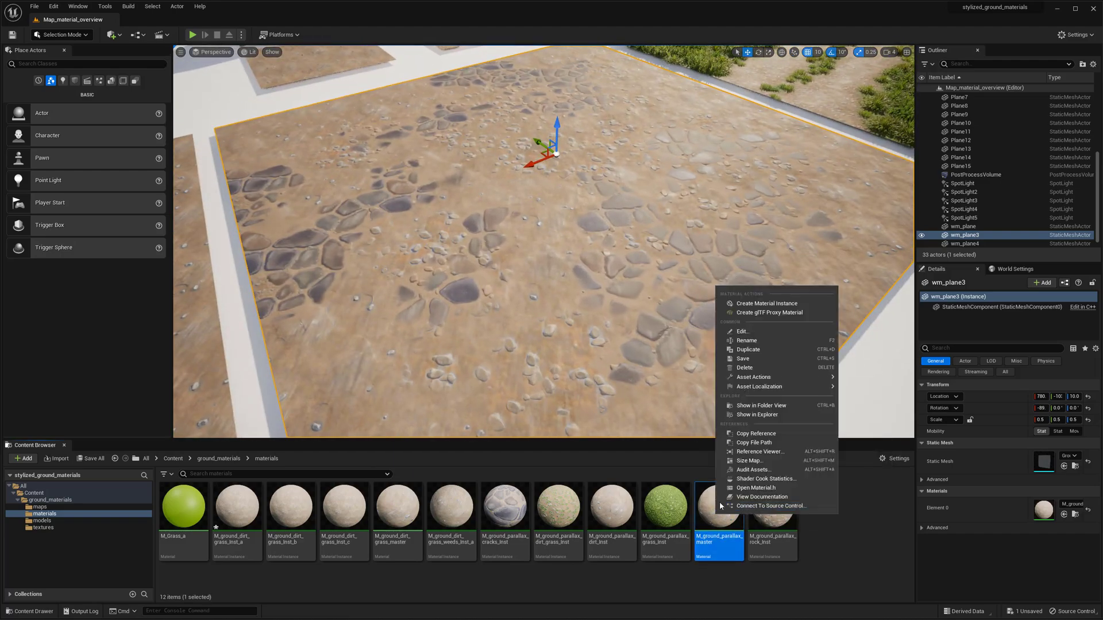
pyautogui.click(756, 304)
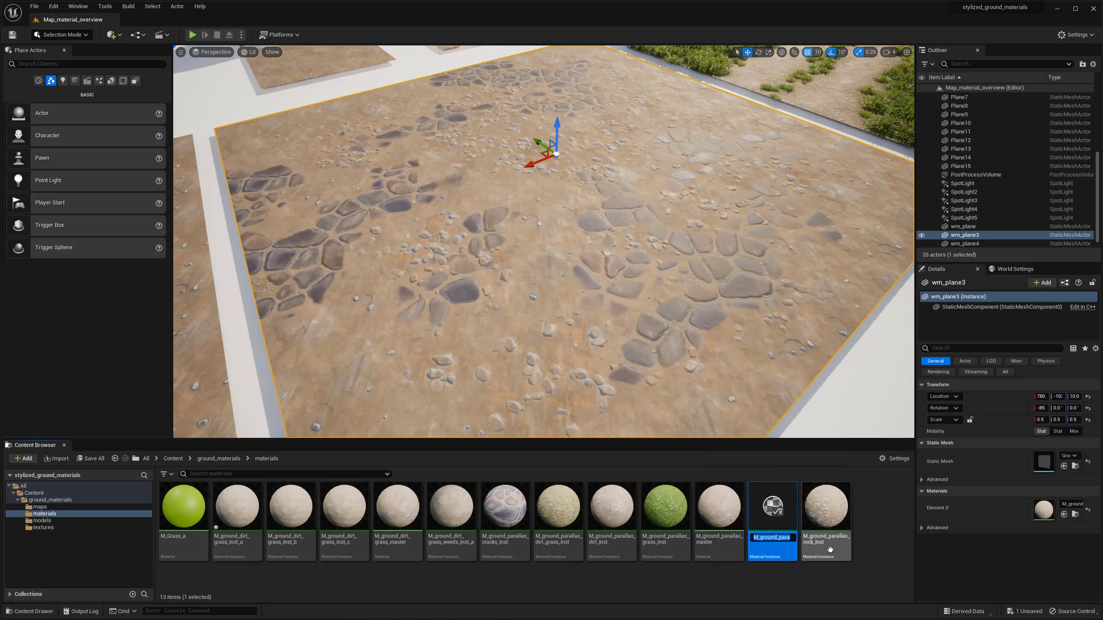
pyautogui.press('Return')
pyautogui.doubleClick(772, 506)
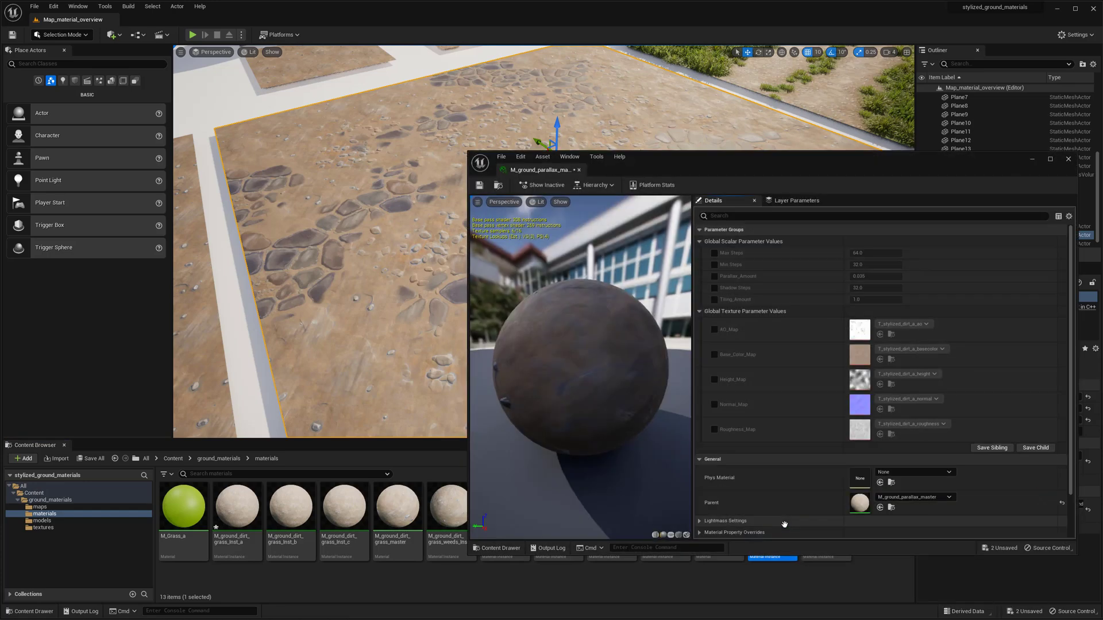
pyautogui.moveTo(740, 152); pyautogui.dragTo(583, 122)
# Step: Examine the parallax instance's scalar and texture parameters, expanding its advanced settings, Material Property Overrides and Lightmass Settings
pyautogui.scroll(-2, 657, 336)
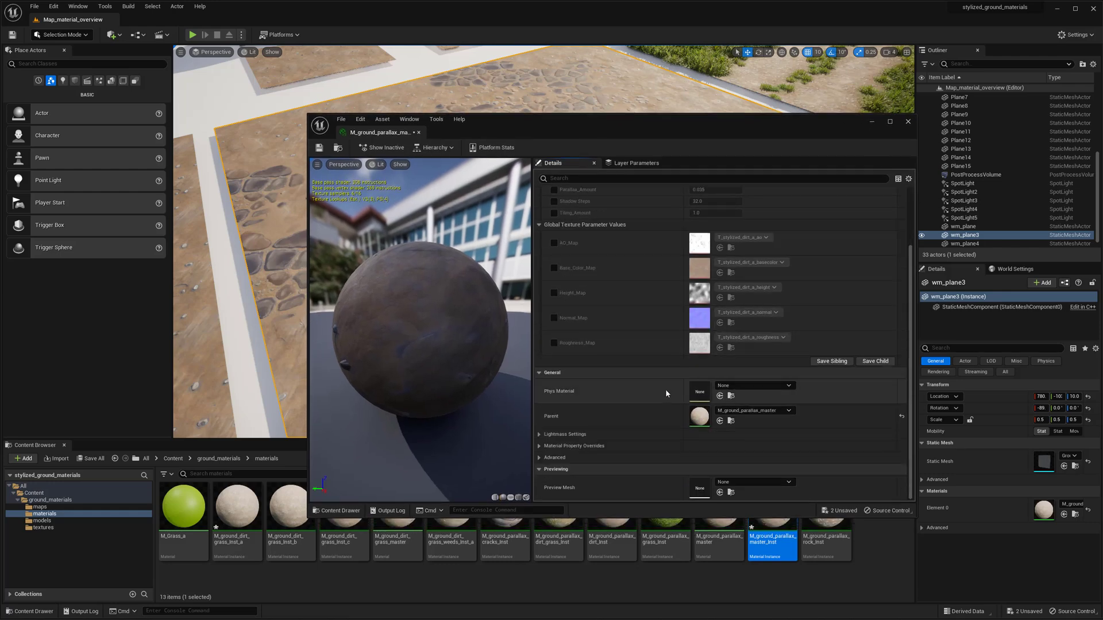
pyautogui.scroll(2, 664, 391)
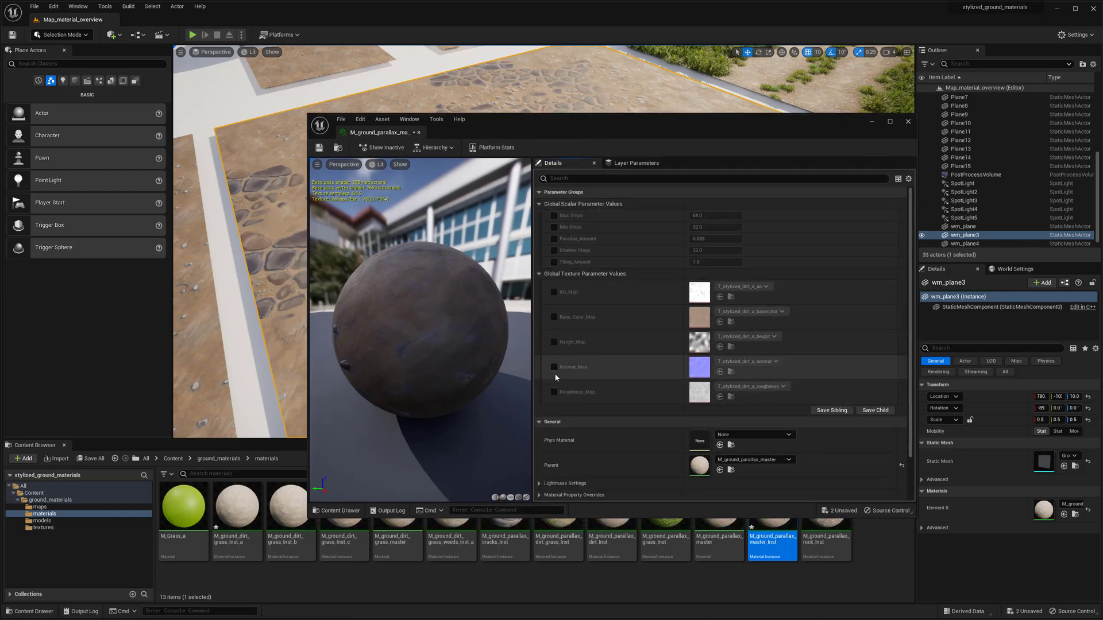
pyautogui.scroll(-1, 580, 383)
pyautogui.scroll(-1, 580, 387)
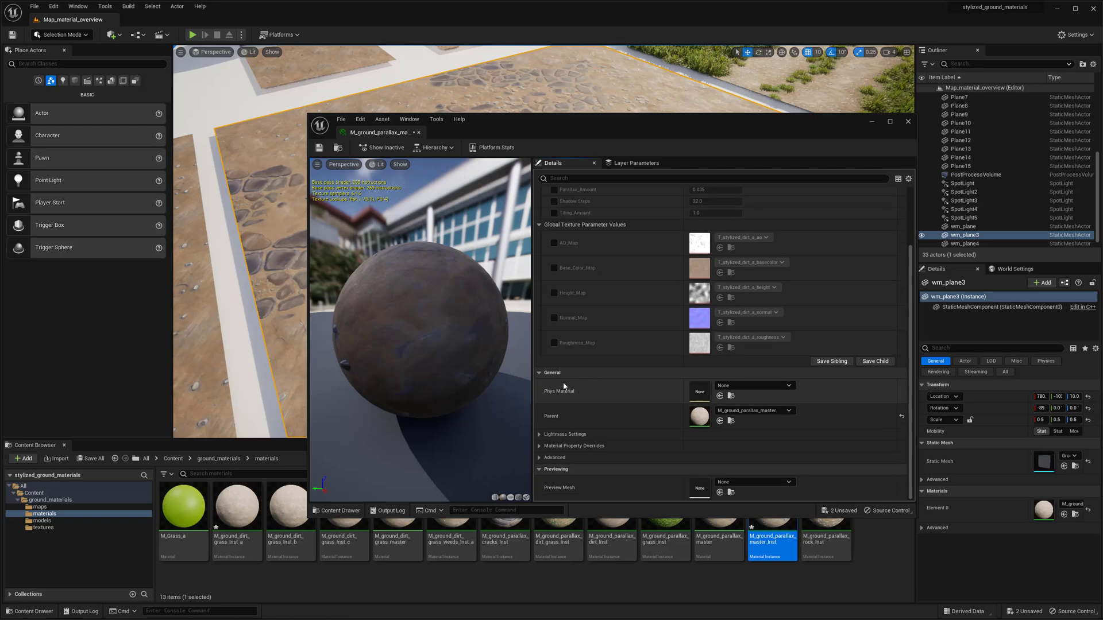
pyautogui.click(540, 459)
pyautogui.click(539, 446)
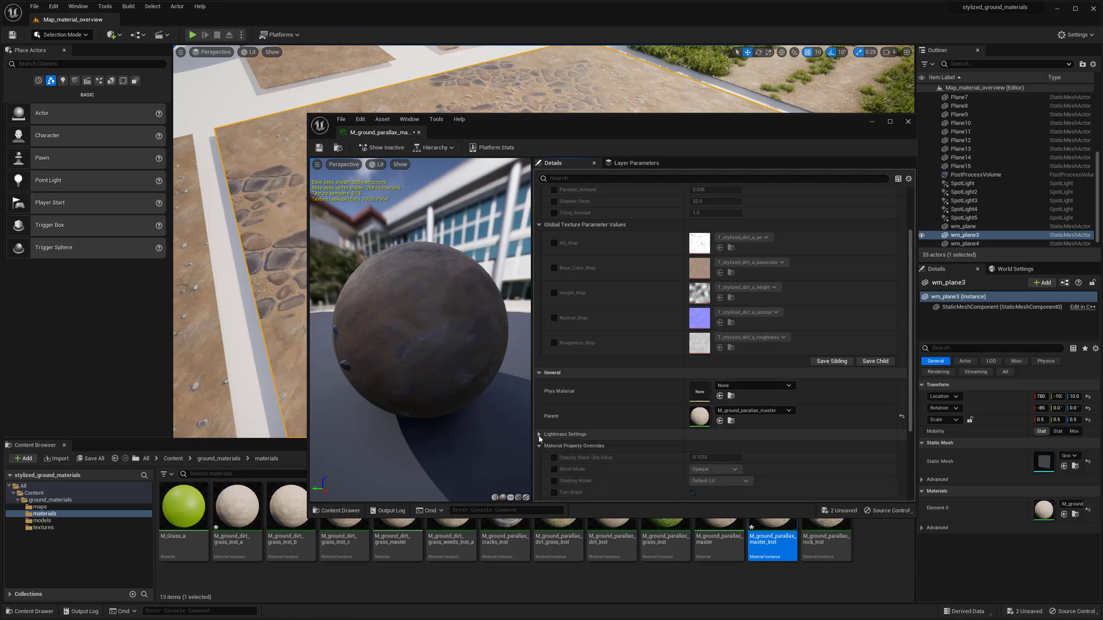
pyautogui.click(539, 434)
pyautogui.scroll(-4, 608, 450)
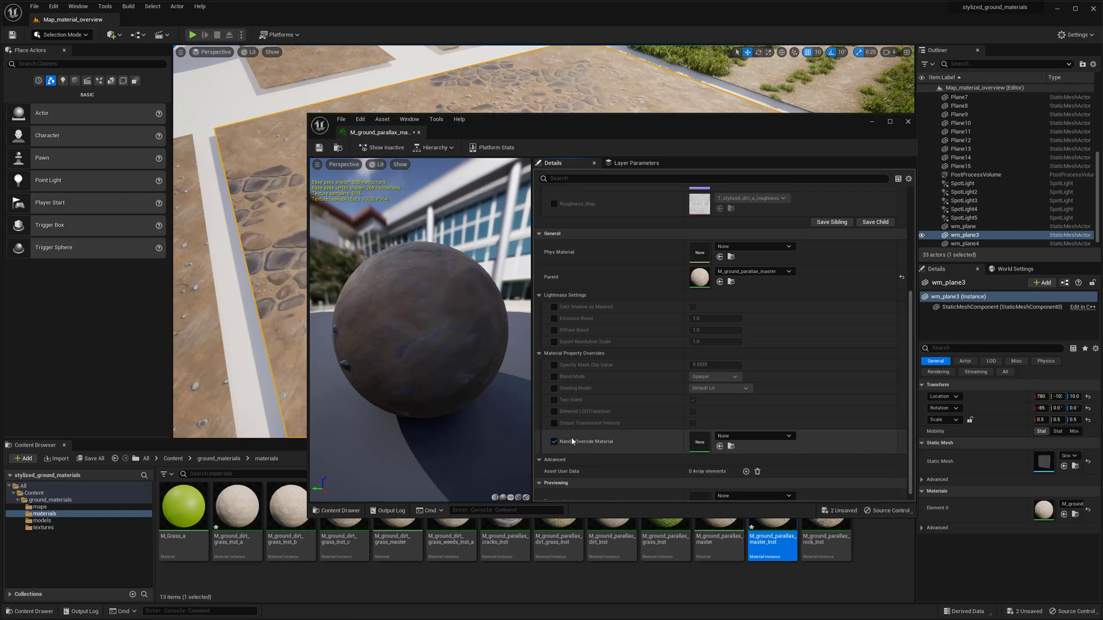
pyautogui.scroll(4, 572, 434)
pyautogui.scroll(3, 578, 396)
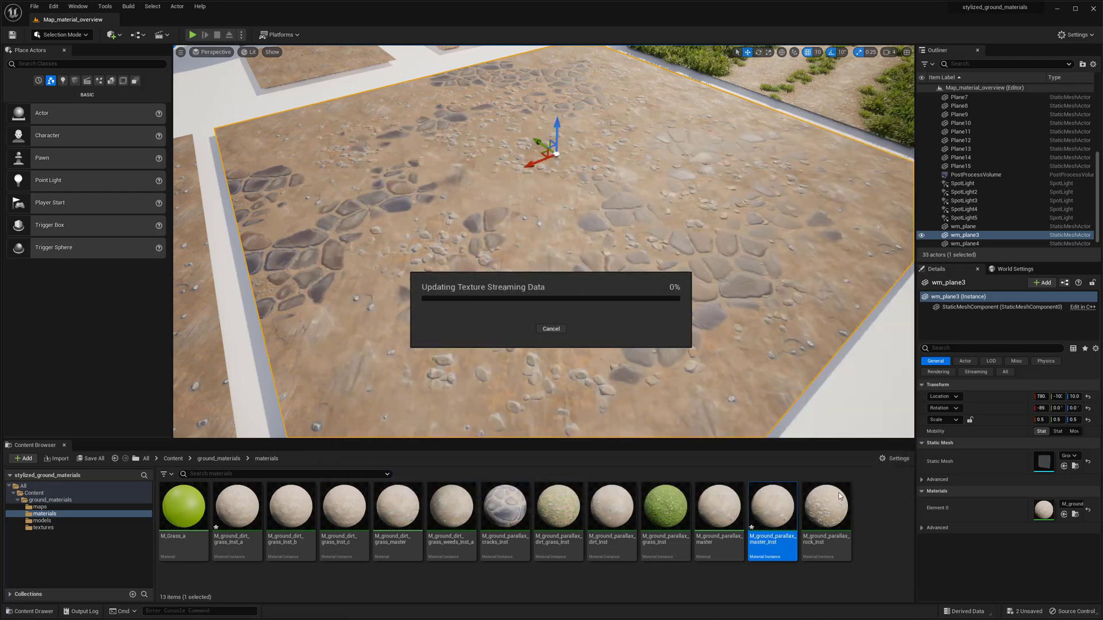
# Step: Close the instance editor and delete the new M_ground_parallax_master_Inst asset
pyautogui.click(418, 132)
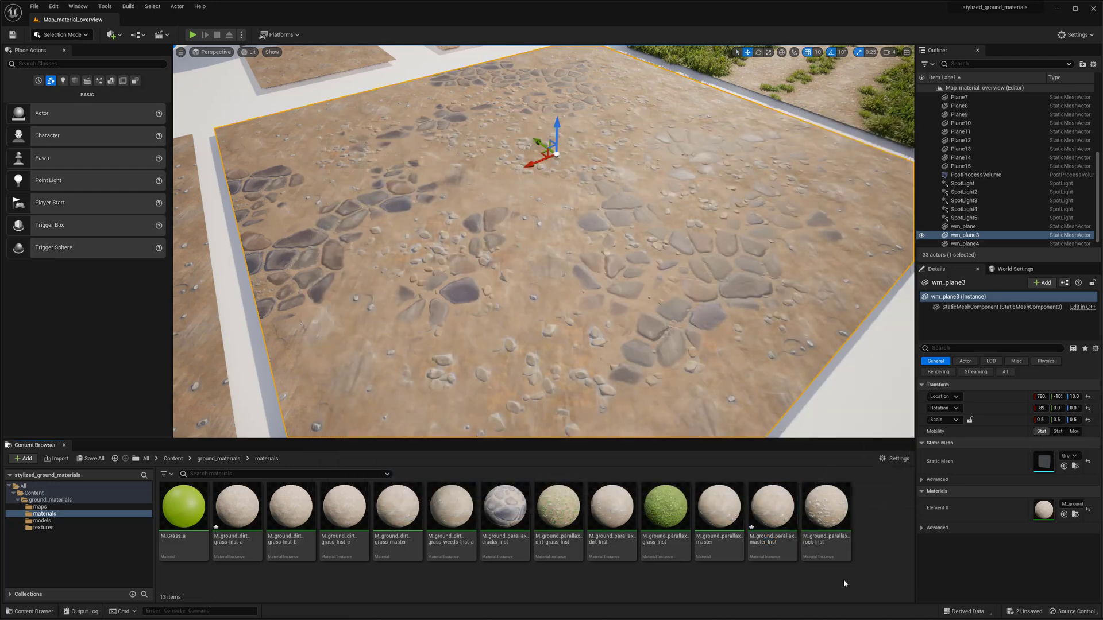
pyautogui.press('Delete')
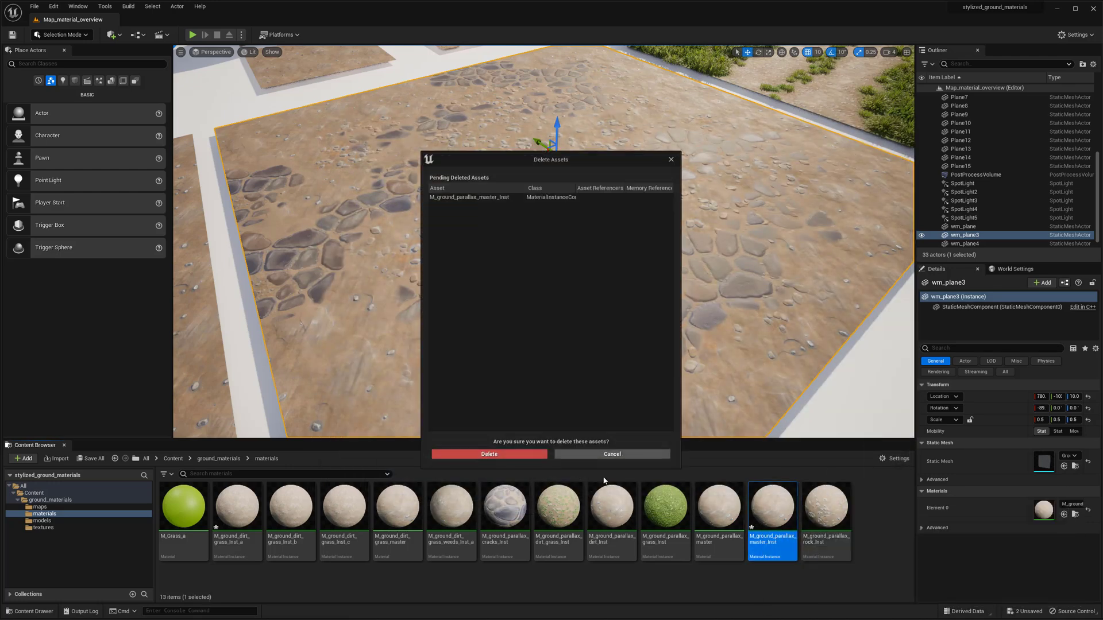
pyautogui.click(519, 456)
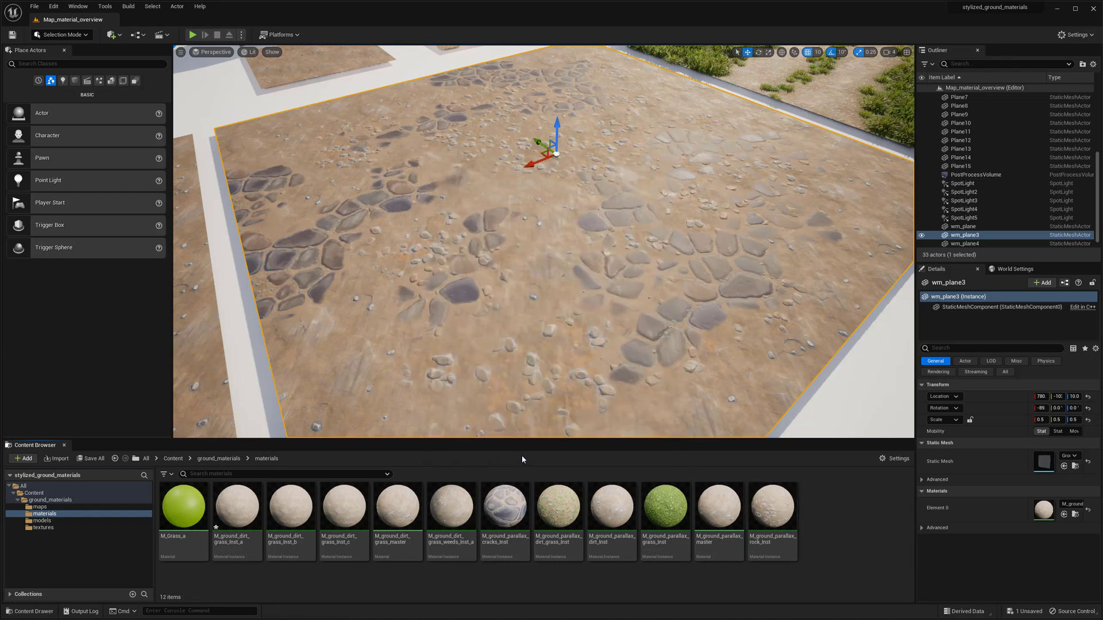
# Step: Create a material instance from M_ground_dirt_grass_master, keep its default name and open it for editing
pyautogui.click(394, 515)
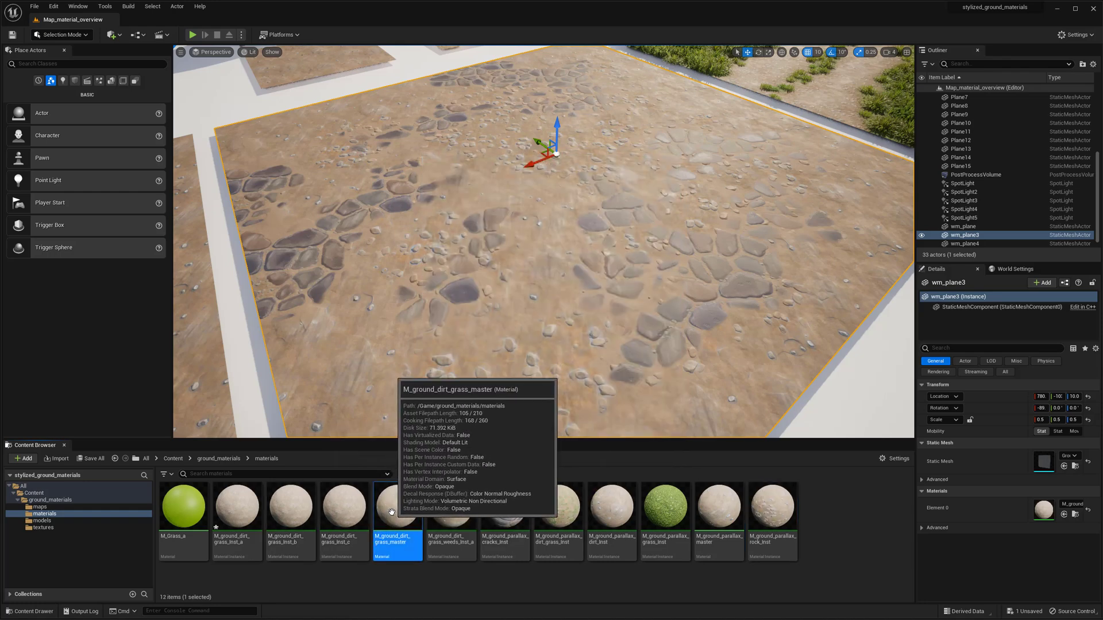
pyautogui.rightClick(393, 512)
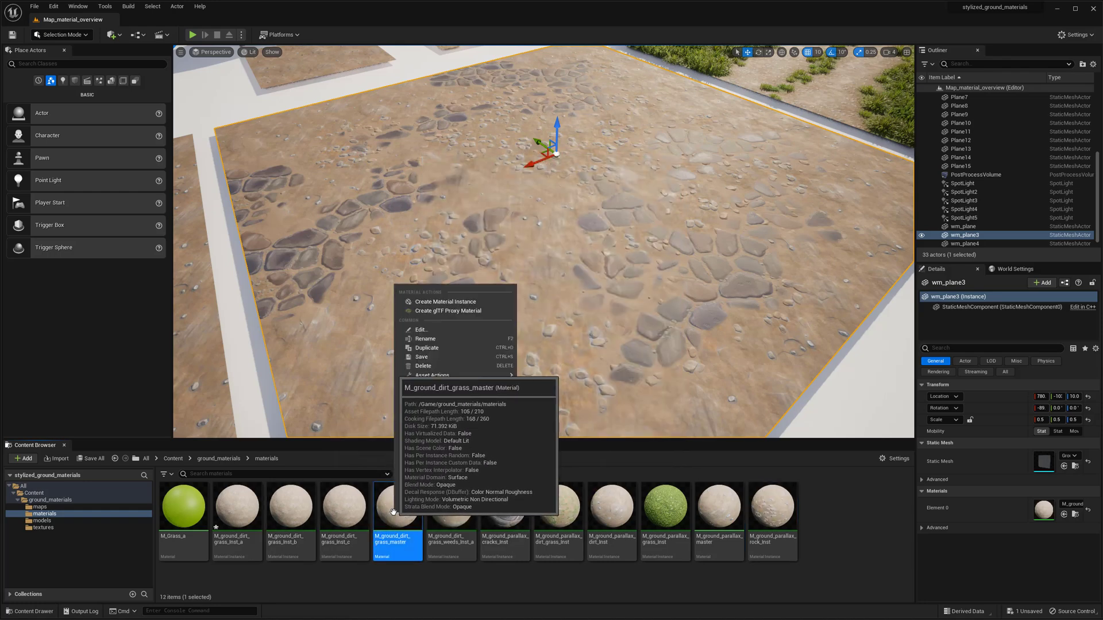
pyautogui.click(442, 302)
pyautogui.press('Return')
pyautogui.doubleClick(456, 501)
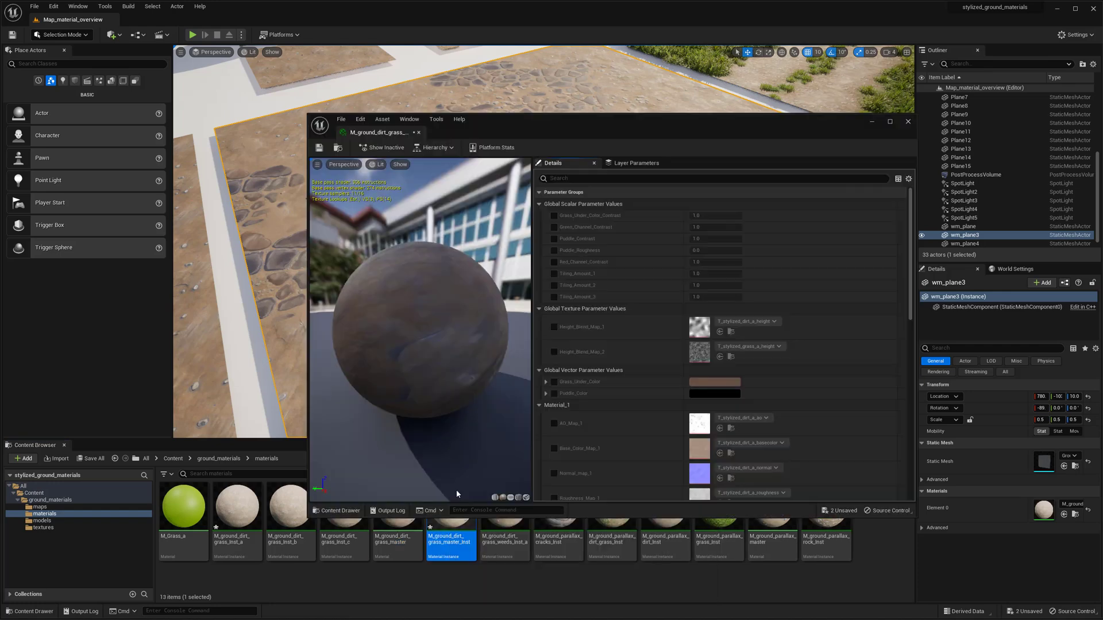
# Step: Examine the dirt-grass instance's parameters and the Material_1, Material_2 and Material_3 texture groups, and close the editor
pyautogui.scroll(-6, 635, 379)
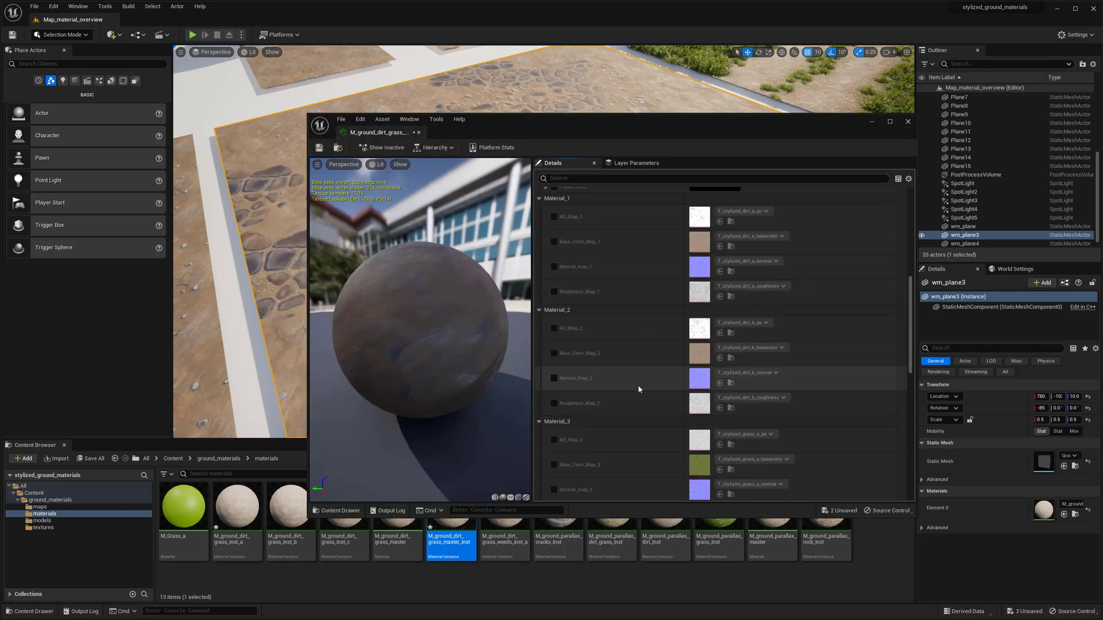
pyautogui.scroll(-3, 635, 372)
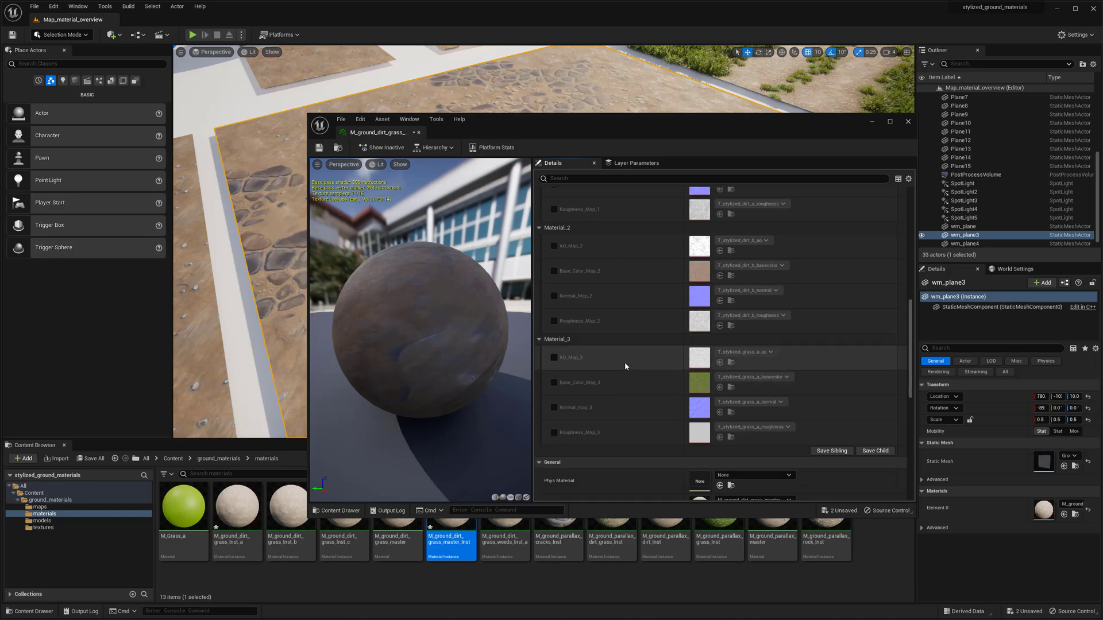
pyautogui.scroll(2, 597, 347)
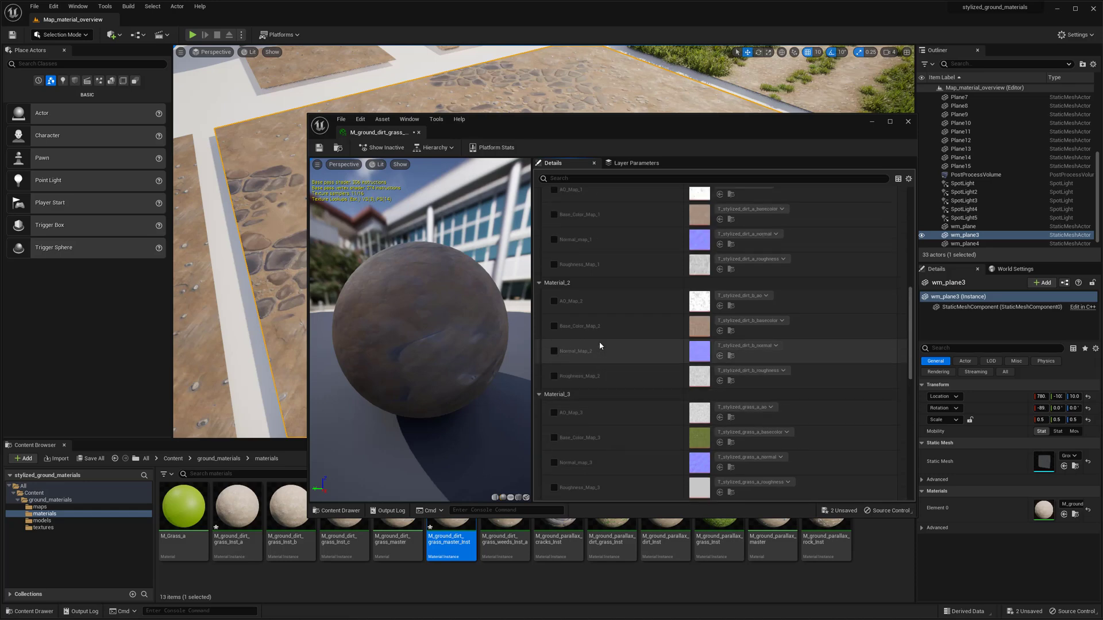
pyautogui.scroll(3, 904, 340)
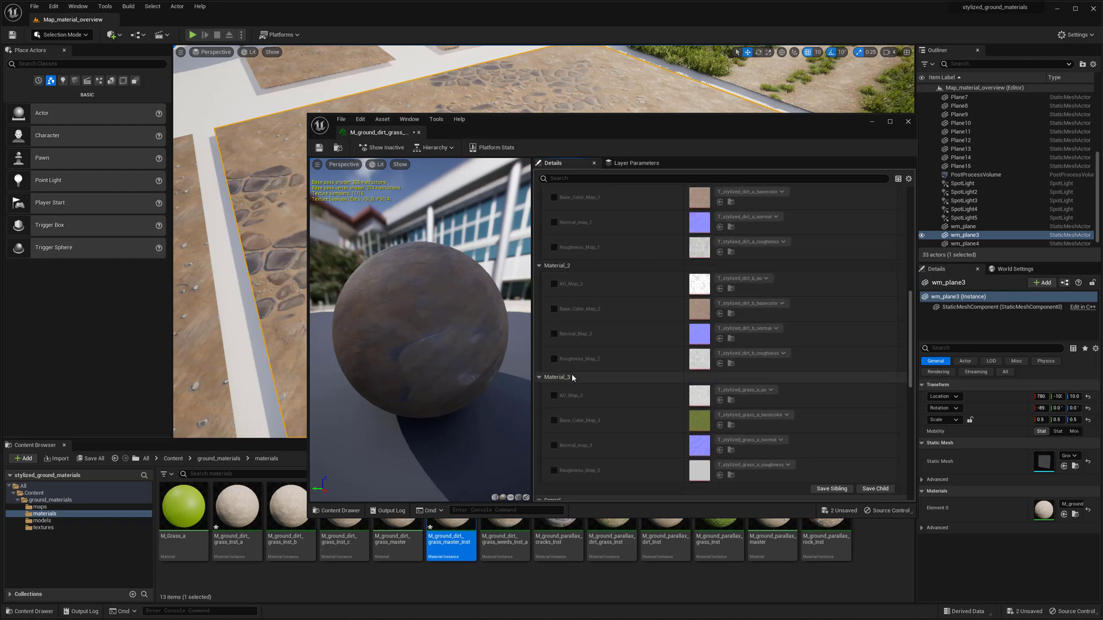
pyautogui.scroll(2, 570, 374)
pyautogui.scroll(1, 581, 382)
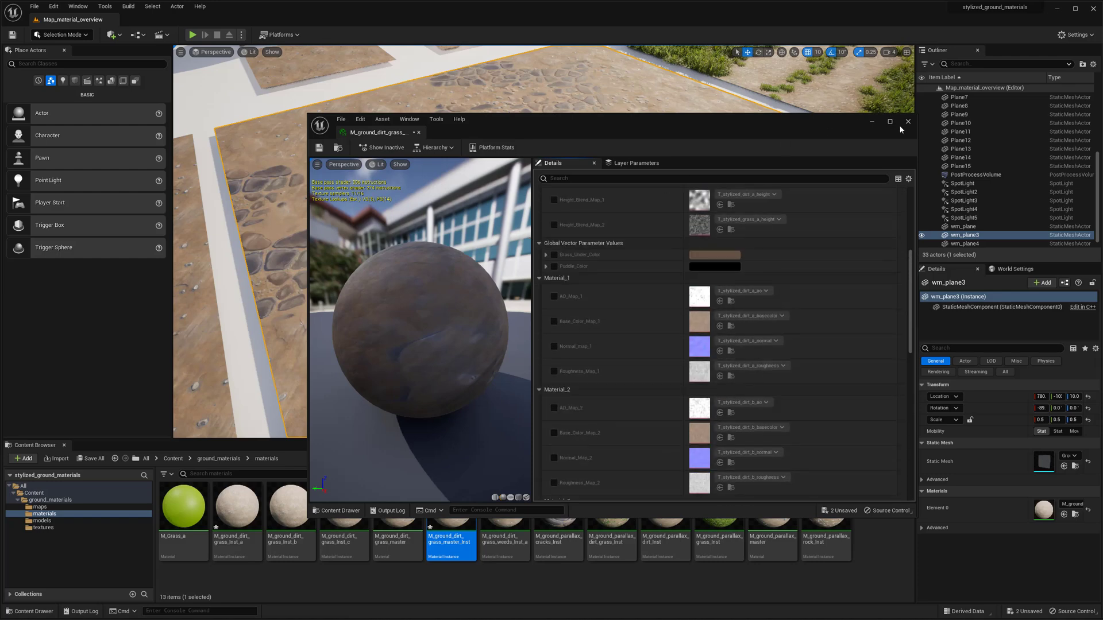
pyautogui.click(908, 122)
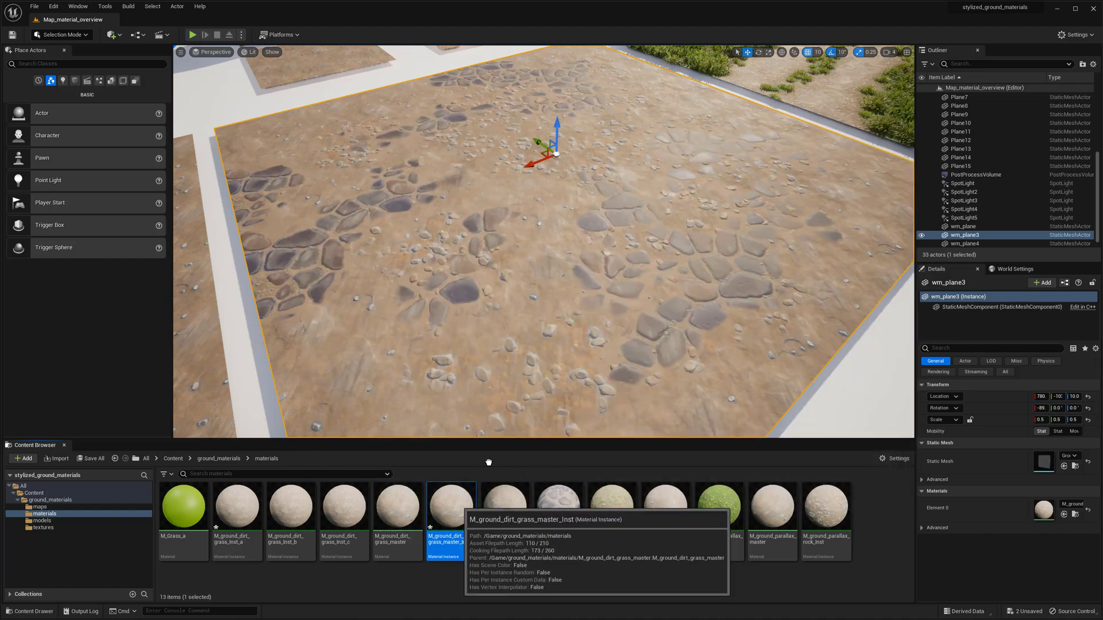
# Step: Apply M_ground_dirt_grass_master_Inst to the large ground plane wm_plane3
pyautogui.moveTo(451, 505); pyautogui.dragTo(581, 270)
pyautogui.moveTo(581, 270); pyautogui.dragTo(636, 254, button='right')
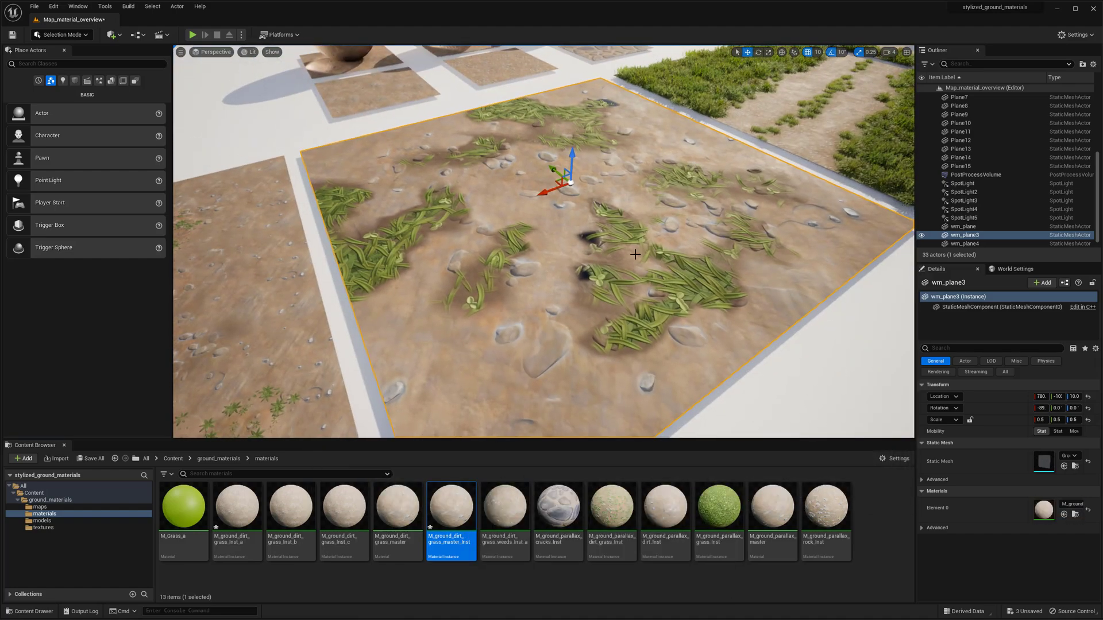
pyautogui.moveTo(523, 289)
pyautogui.mouseDown(button='right')
pyautogui.moveTo(535, 289)
pyautogui.moveTo(522, 290)
pyautogui.mouseUp(button='right')
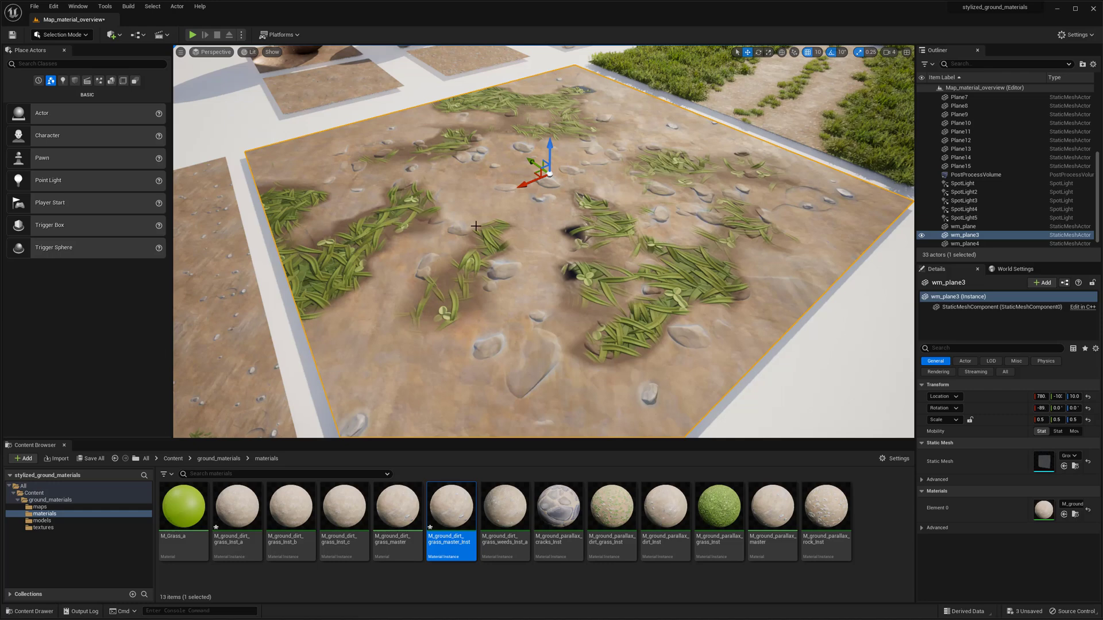
pyautogui.moveTo(552, 278); pyautogui.dragTo(550, 295, button='middle')
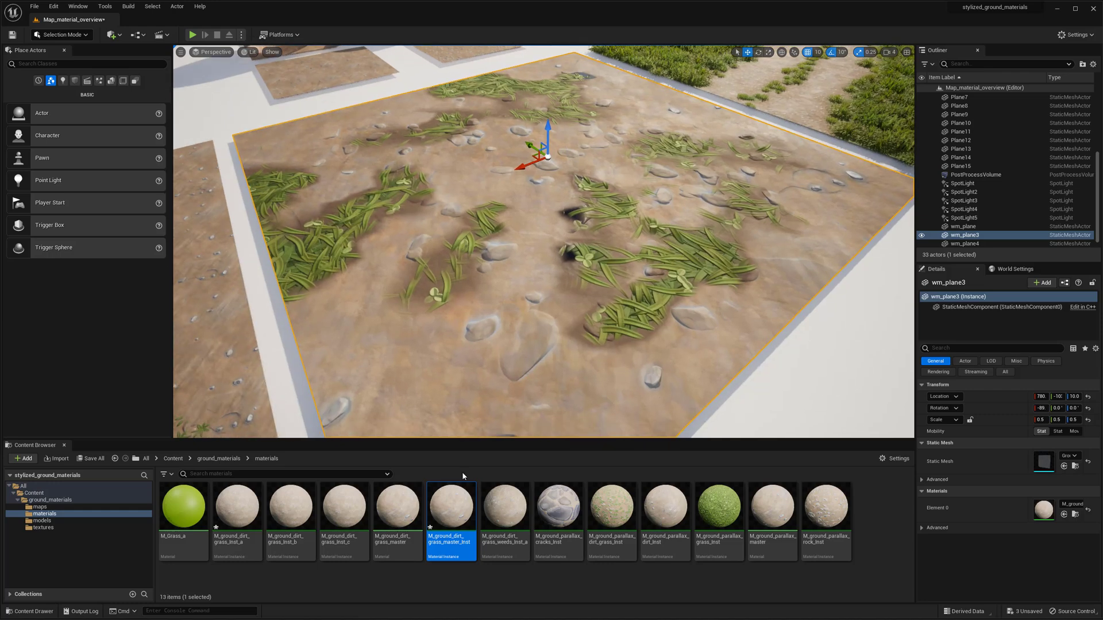
# Step: Reopen M_ground_dirt_grass_master_Inst beside the plane and enable the Tiling_Amount_1, Tiling_Amount_2 and Tiling_Amount_3 overrides
pyautogui.doubleClick(446, 509)
pyautogui.moveTo(644, 126); pyautogui.dragTo(923, 129)
pyautogui.click(829, 294)
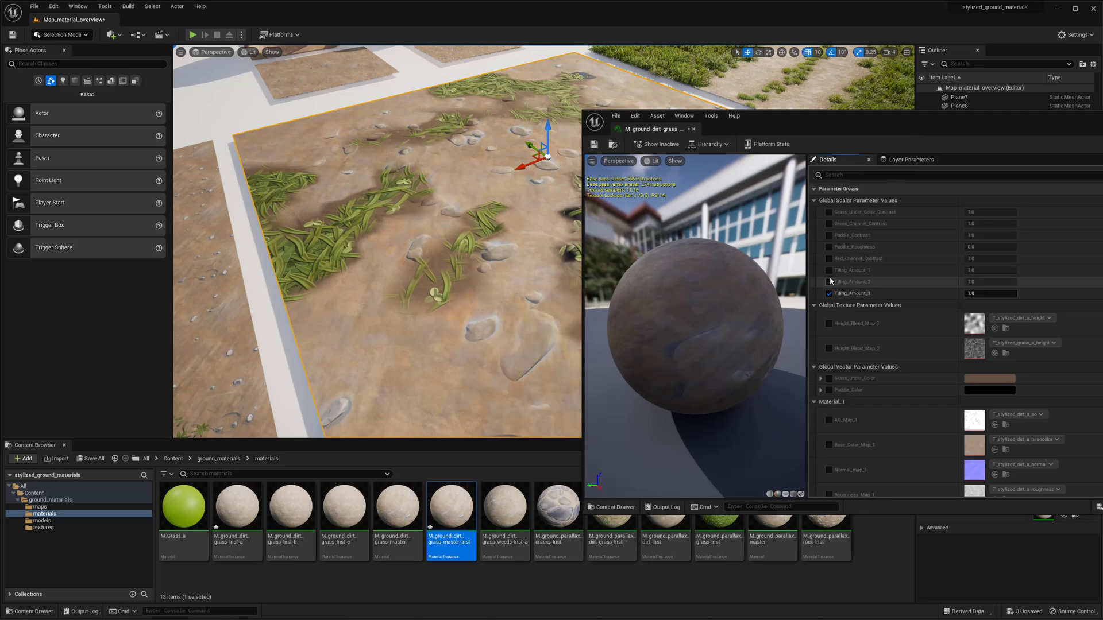
pyautogui.click(829, 282)
pyautogui.click(829, 270)
# Step: Set Tiling_Amount_1, Tiling_Amount_2 and Tiling_Amount_3 to 3 and check the texture scale on the plane
pyautogui.click(976, 270)
pyautogui.write('3')
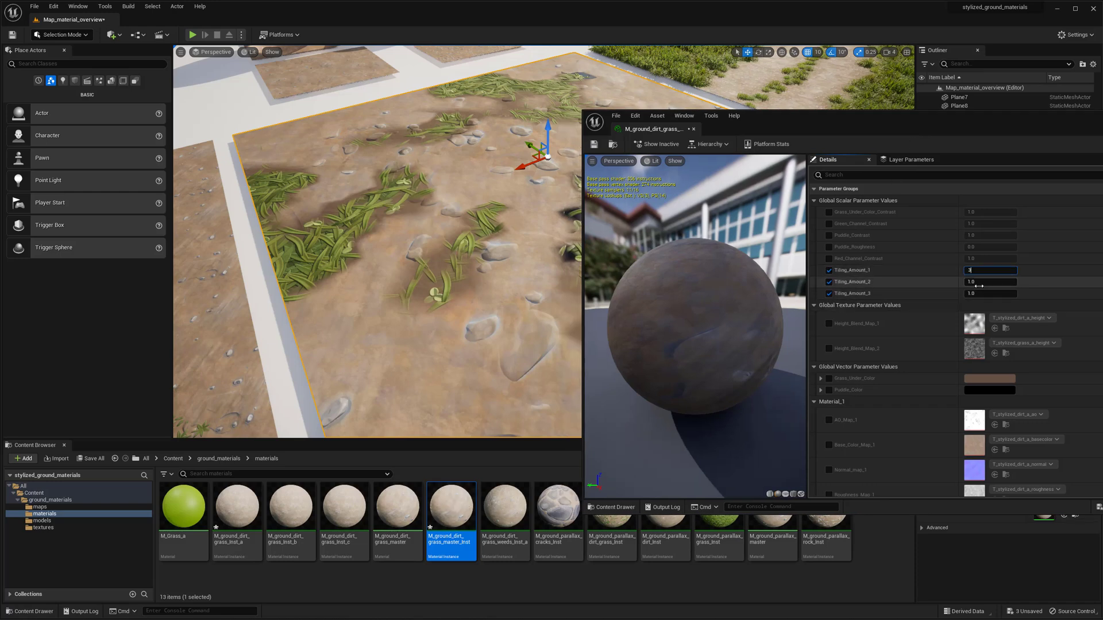
pyautogui.press('Return')
pyautogui.click(977, 282)
pyautogui.write('3')
pyautogui.press('Return')
pyautogui.click(969, 294)
pyautogui.write('3')
pyautogui.press('Return')
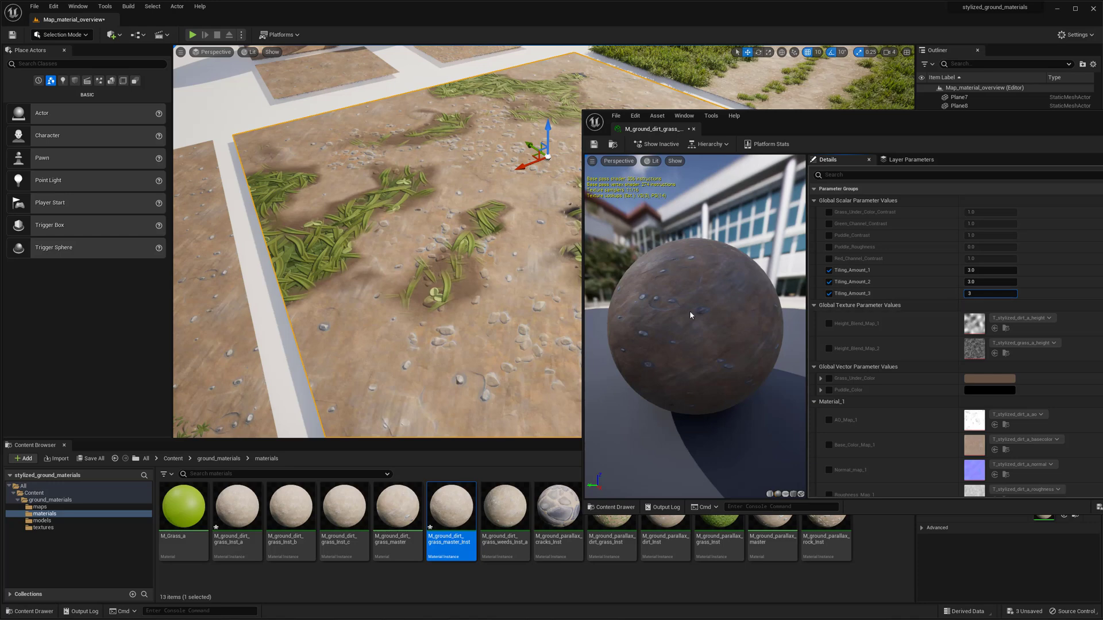
pyautogui.scroll(3, 481, 298)
pyautogui.scroll(-2, 482, 295)
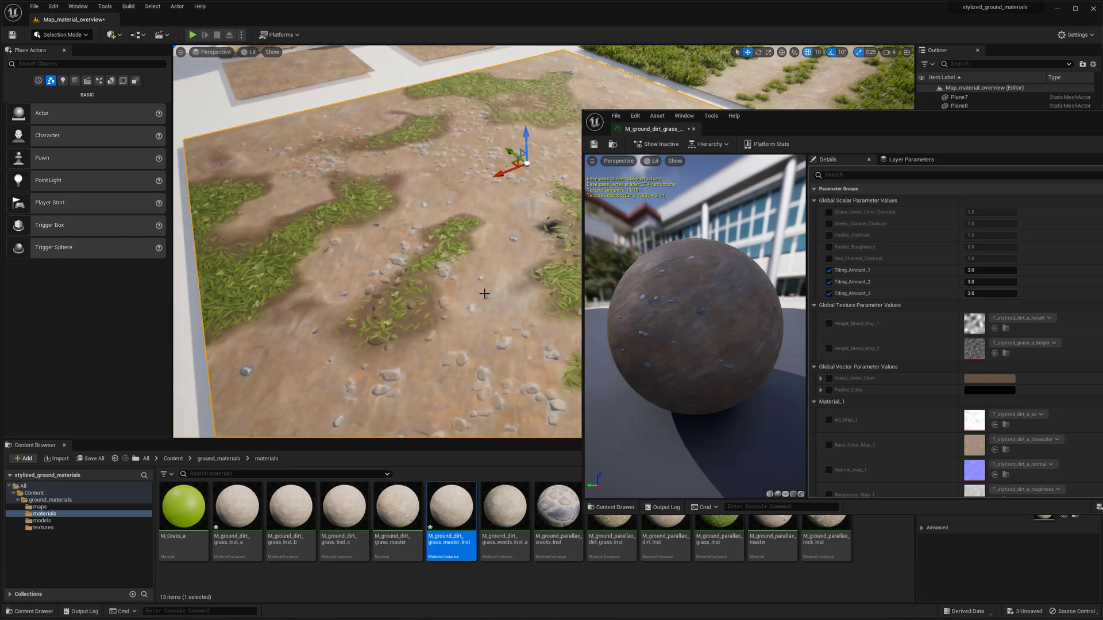
pyautogui.scroll(-2, 412, 357)
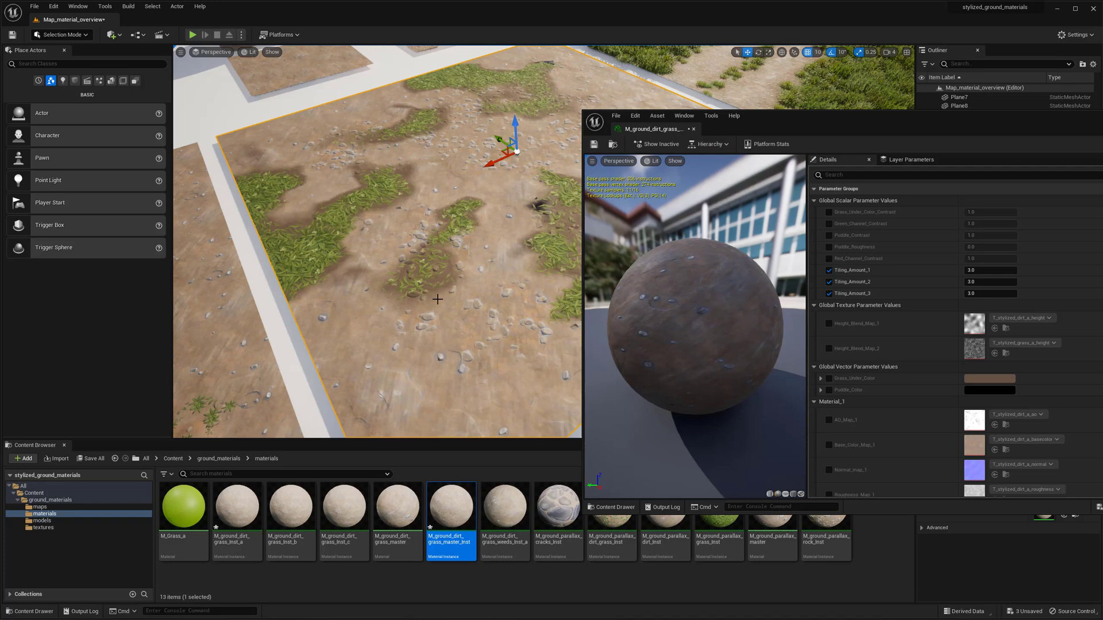
# Step: Set Tiling_Amount_1, Tiling_Amount_2 and Tiling_Amount_3 to 5 and inspect the denser ground texture across the plane
pyautogui.write('5')
pyautogui.click(975, 281)
pyautogui.write('5')
pyautogui.click(974, 293)
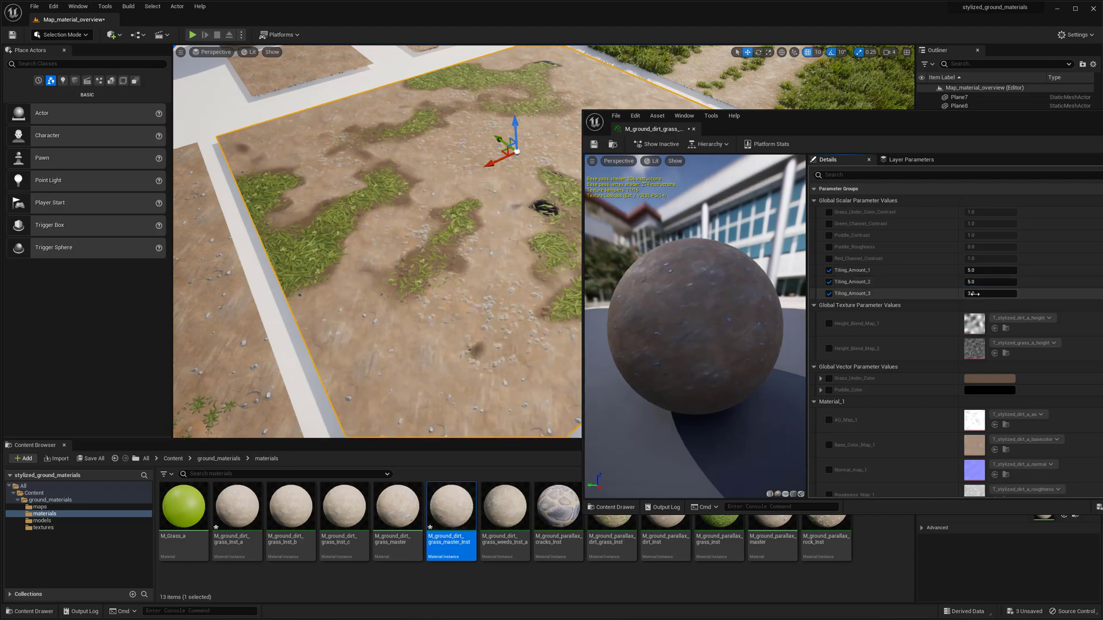
pyautogui.write('5')
pyautogui.press('Return')
pyautogui.moveTo(519, 284); pyautogui.dragTo(749, 297, button='right')
pyautogui.moveTo(510, 277); pyautogui.dragTo(494, 299, button='right')
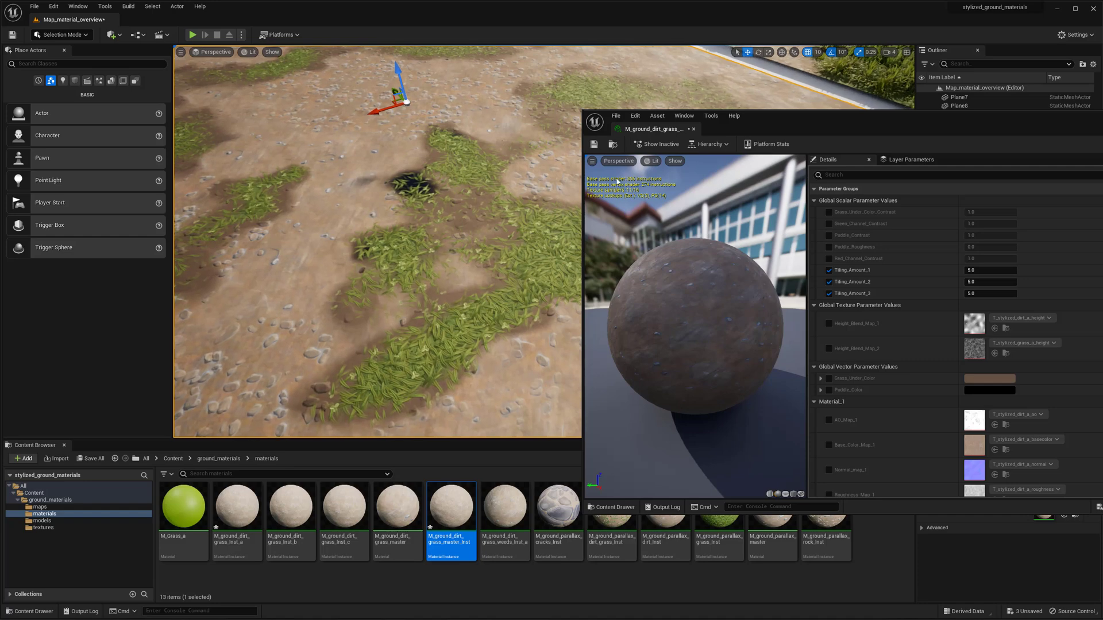
pyautogui.scroll(3, 472, 266)
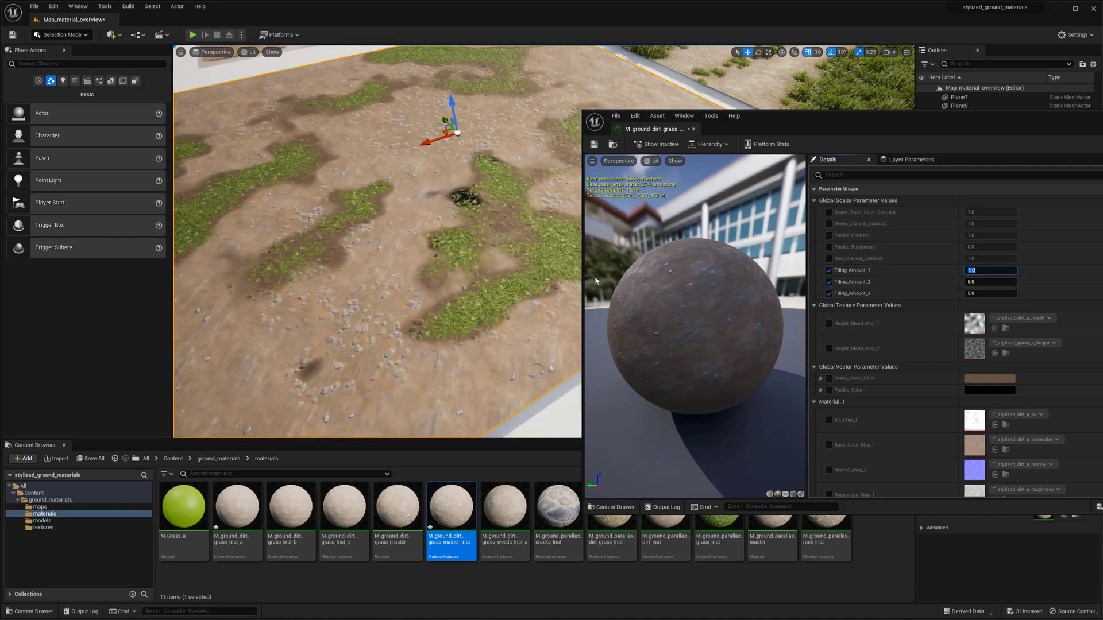
pyautogui.scroll(3, 513, 275)
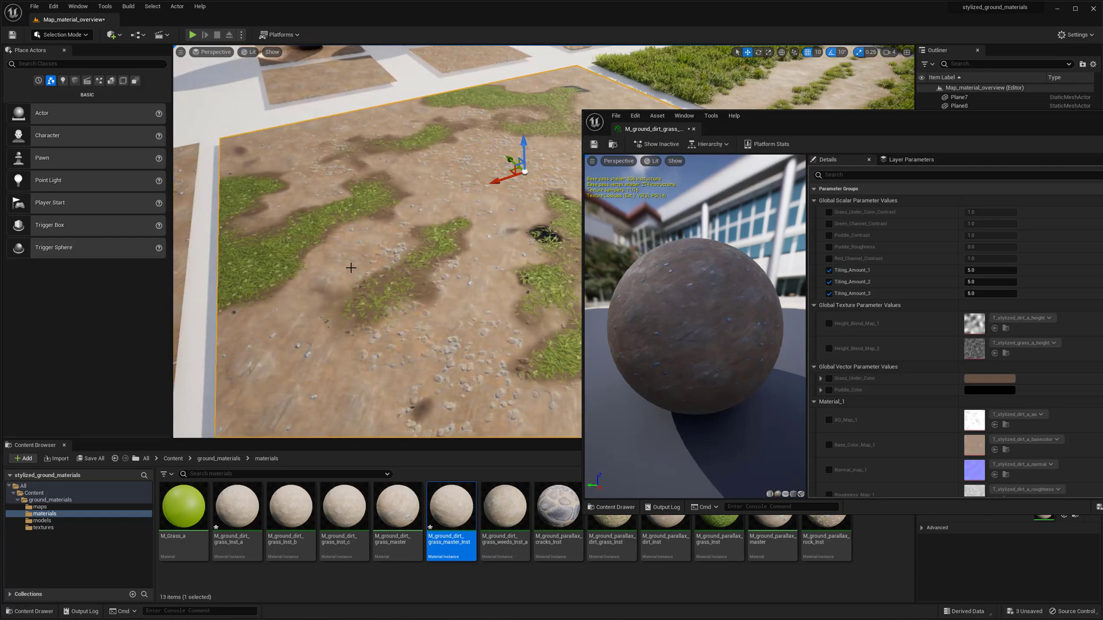
# Step: Enable the Grass_Under_Color override and try a greyish green for it, cancelling the colour change
pyautogui.scroll(-2, 350, 268)
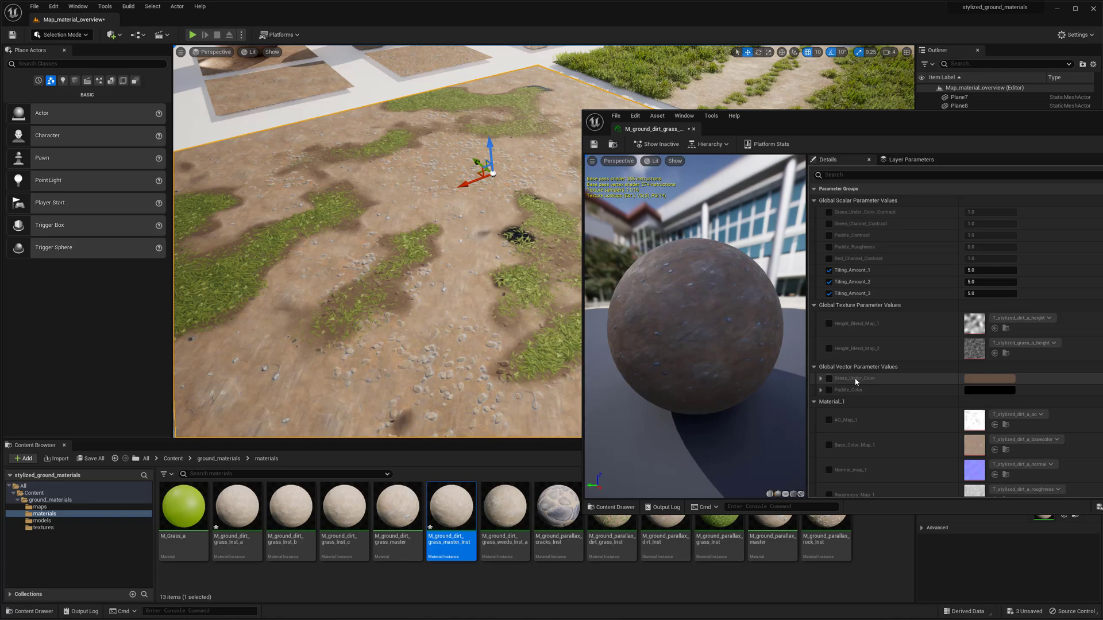
pyautogui.click(828, 379)
pyautogui.click(989, 379)
pyautogui.moveTo(1036, 439); pyautogui.dragTo(1032, 466)
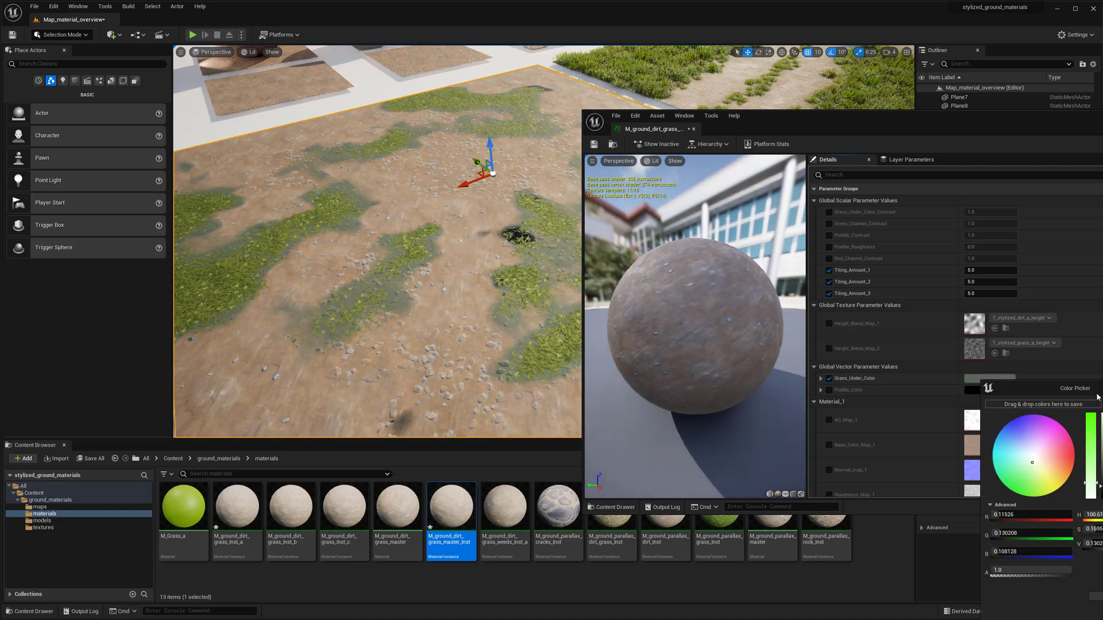
pyautogui.moveTo(1097, 396); pyautogui.dragTo(943, 292)
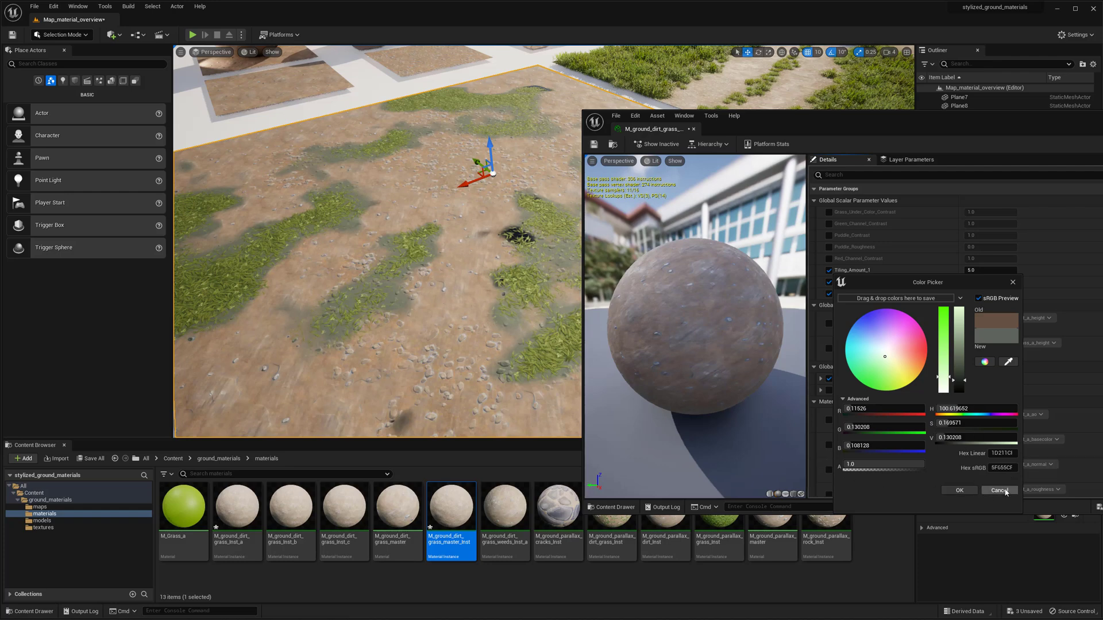
pyautogui.click(984, 493)
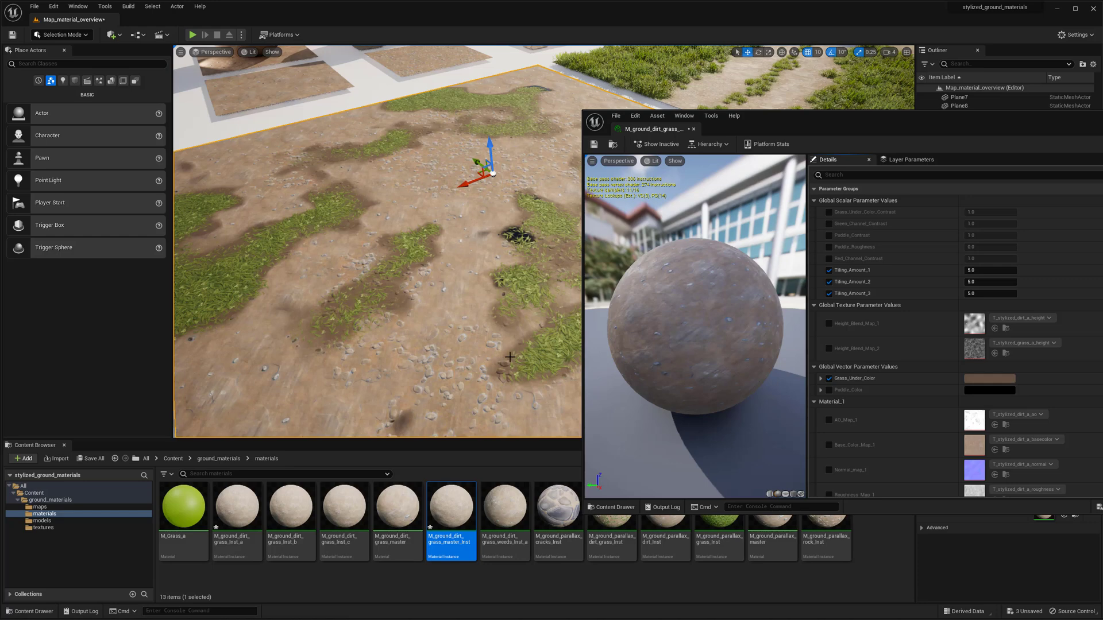
# Step: Lighten Grass_Under_Color to a paler brown with R 0.203125, G 0.127733 and B 0.08781
pyautogui.click(989, 379)
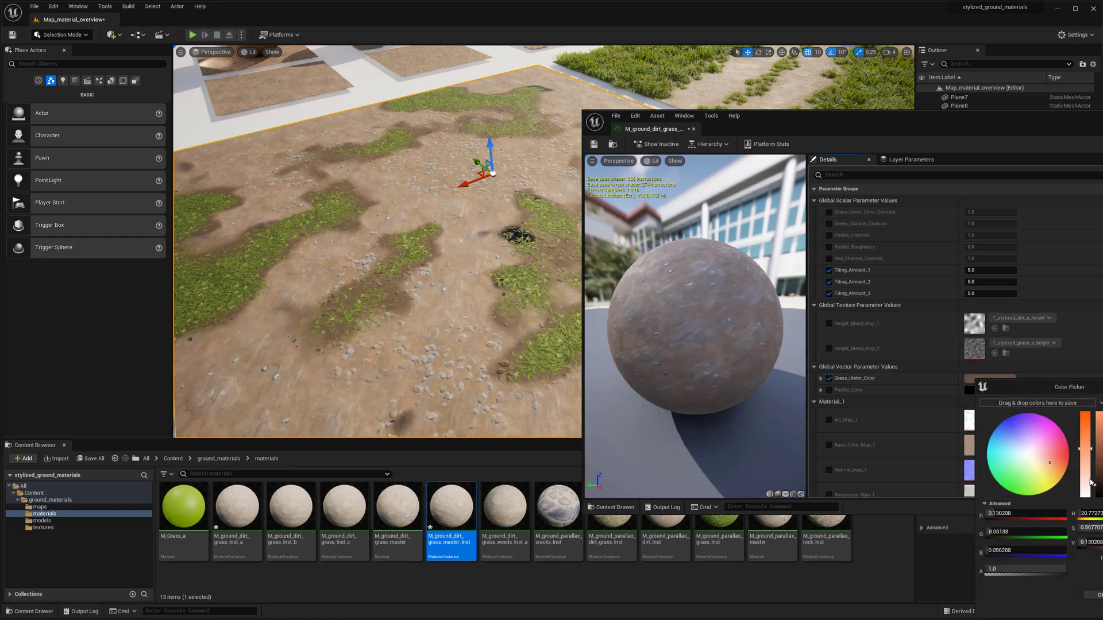
pyautogui.moveTo(1099, 489); pyautogui.dragTo(1100, 478)
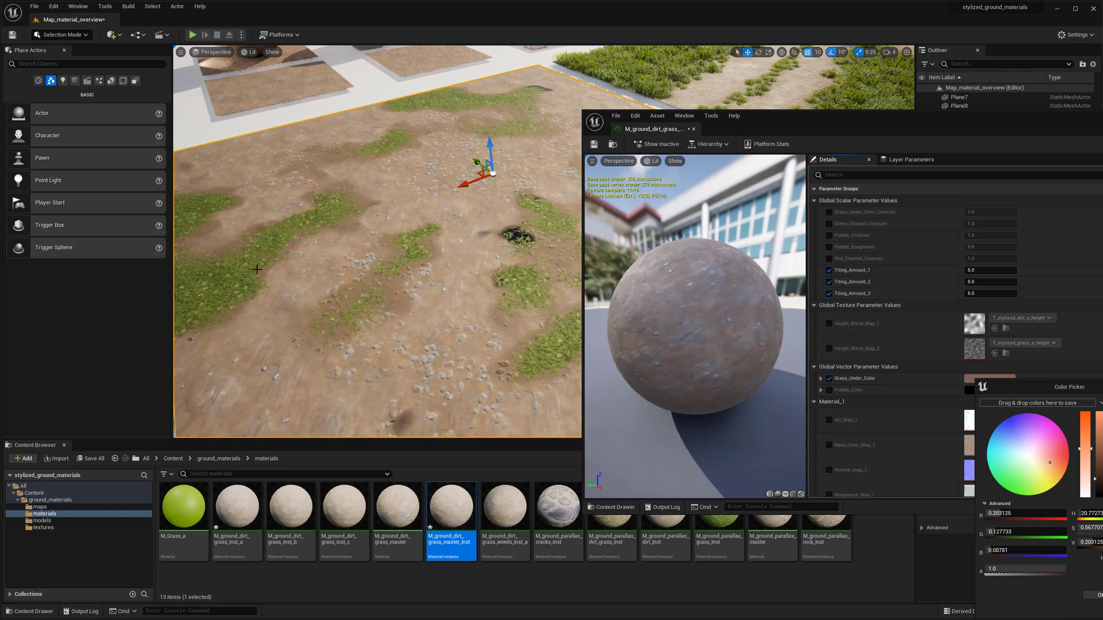
pyautogui.click(1093, 594)
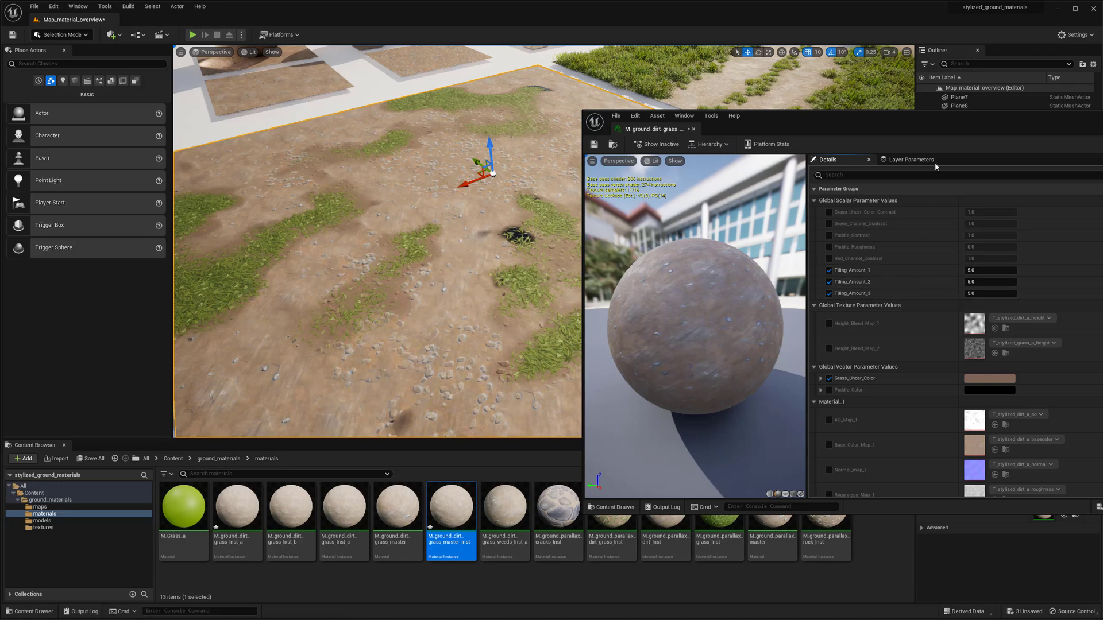
# Step: Enable the Green_Channel_Contrast and Red_Channel_Contrast overrides and try other values for both, undoing each change
pyautogui.moveTo(934, 122); pyautogui.dragTo(915, 114)
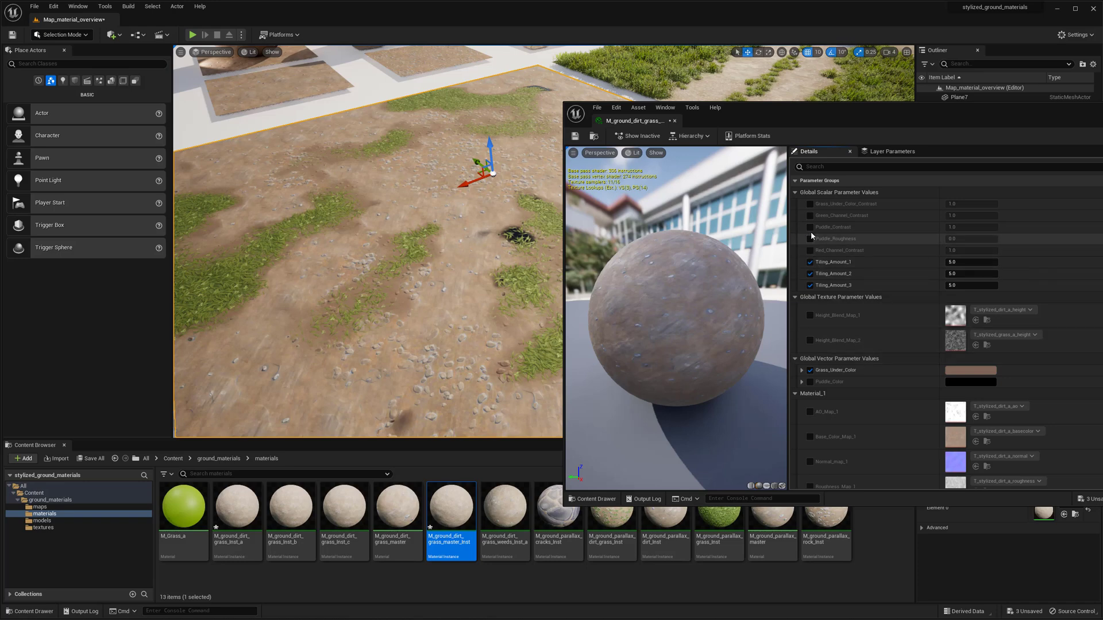
pyautogui.click(810, 215)
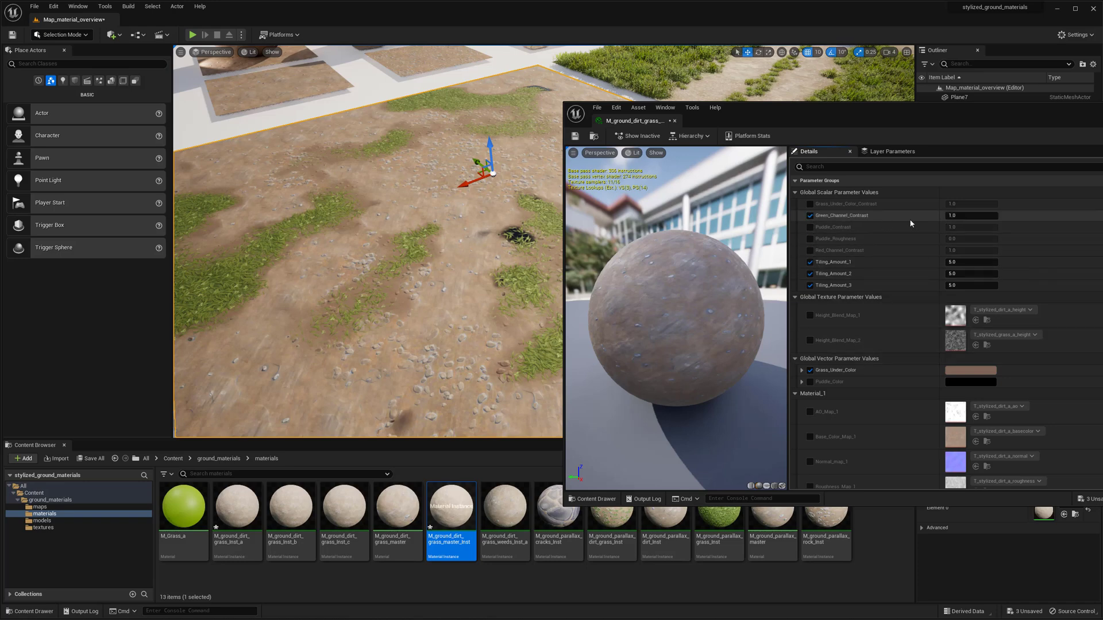
pyautogui.click(810, 250)
pyautogui.moveTo(955, 251); pyautogui.dragTo(971, 251)
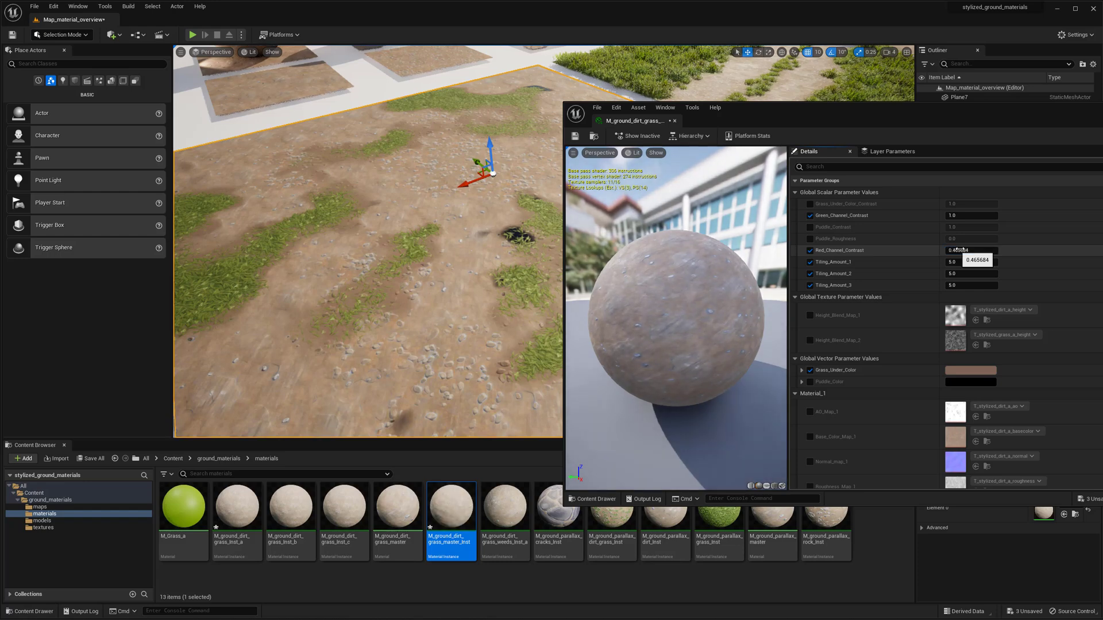
pyautogui.hotkey('ctrl', 'z')
pyautogui.moveTo(957, 216); pyautogui.dragTo(998, 216)
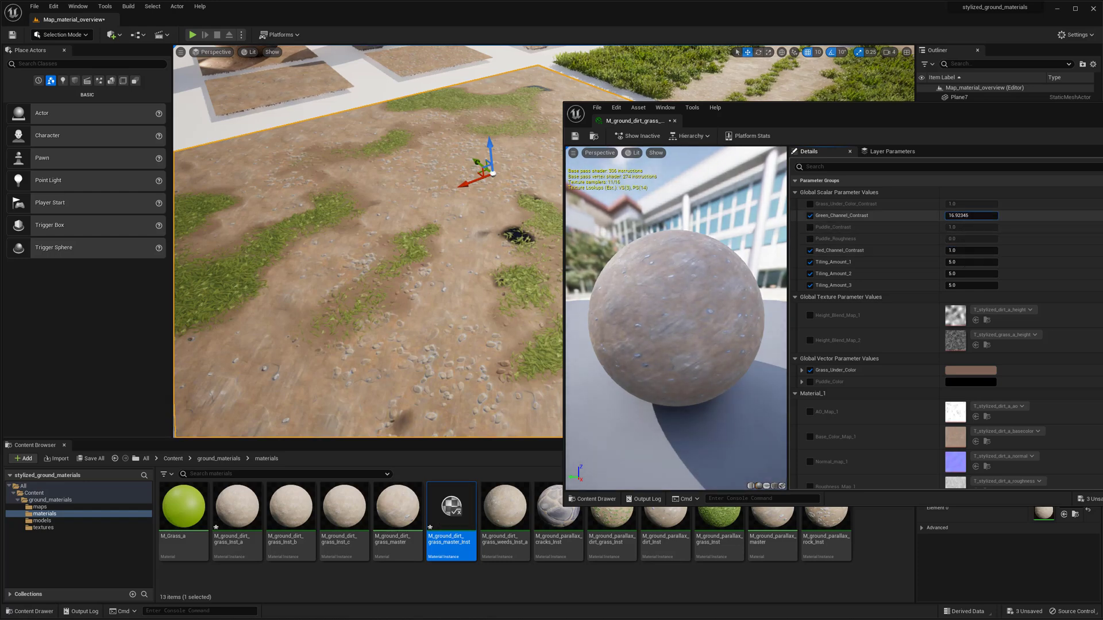
pyautogui.hotkey('ctrl', 'z')
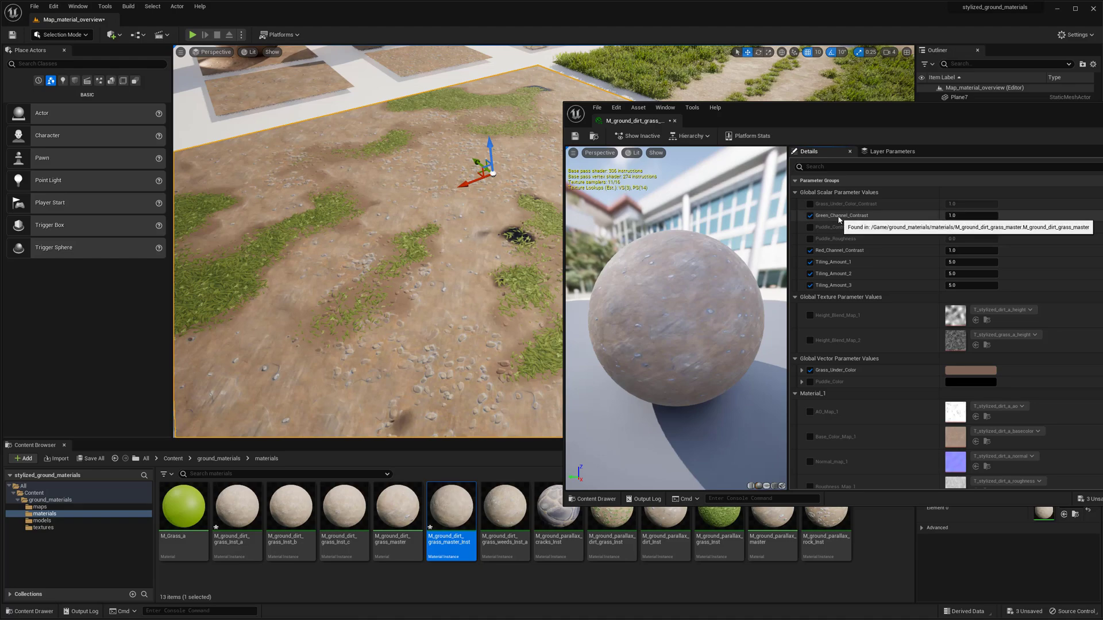
# Step: Raise Red_Channel_Contrast to about 20.55, try another Green_Channel_Contrast value, and inspect the grass and pebble transitions up close
pyautogui.scroll(3, 507, 275)
pyautogui.moveTo(507, 274); pyautogui.dragTo(486, 299, button='right')
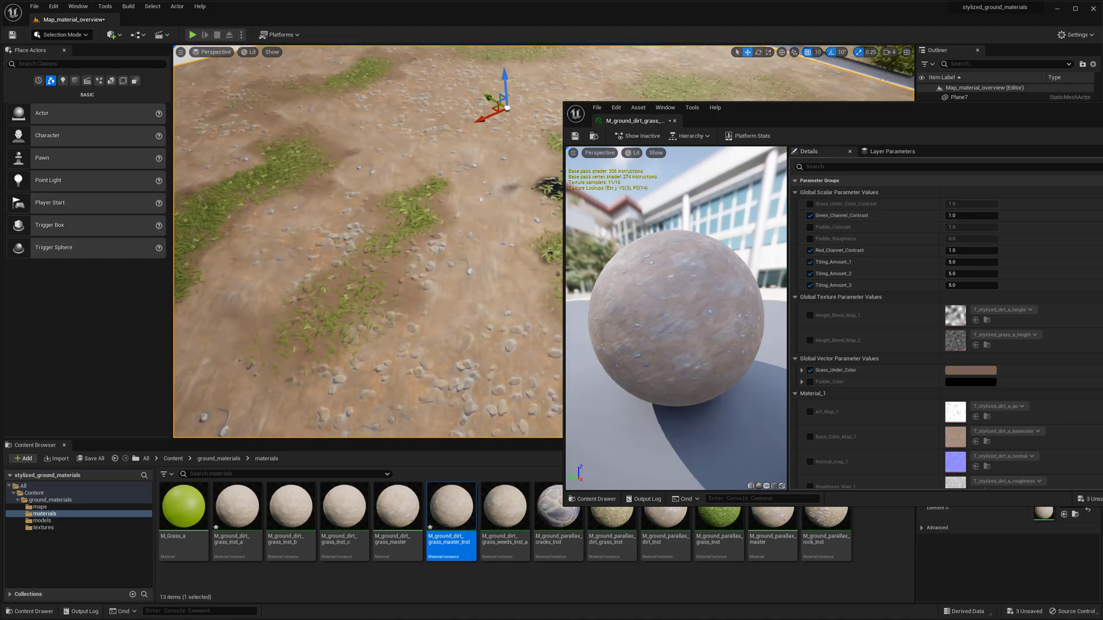
pyautogui.scroll(-3, 507, 275)
pyautogui.moveTo(958, 250); pyautogui.dragTo(1068, 250)
pyautogui.press('w')
pyautogui.moveTo(507, 274); pyautogui.dragTo(488, 234, button='right')
pyautogui.moveTo(958, 215); pyautogui.dragTo(955, 250)
pyautogui.hotkey('ctrl', 'z')
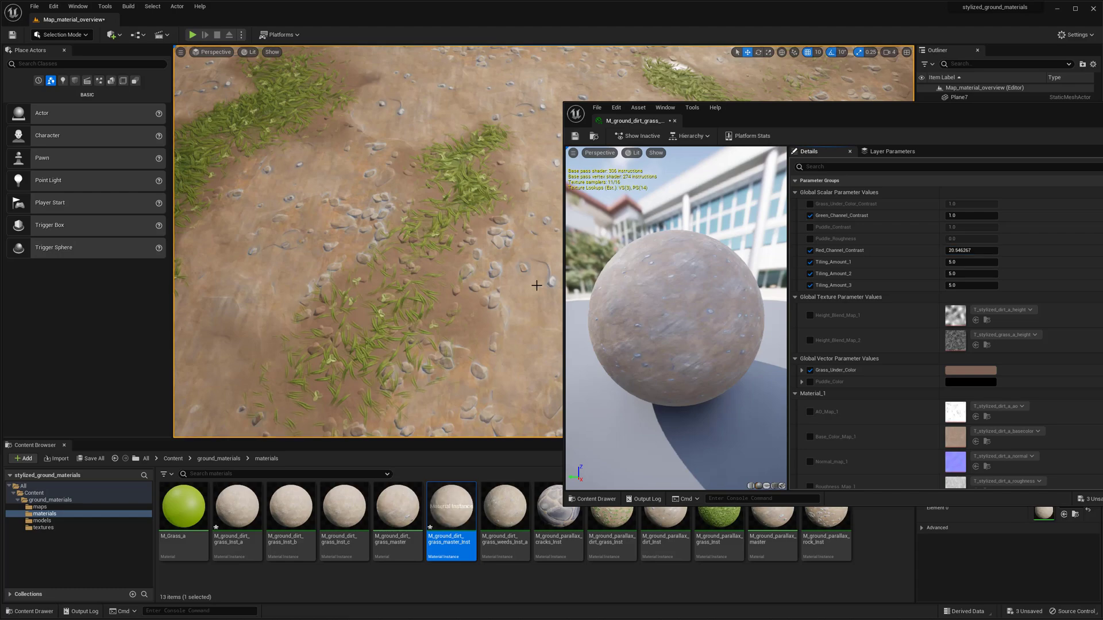
pyautogui.moveTo(535, 283); pyautogui.dragTo(489, 333, button='right')
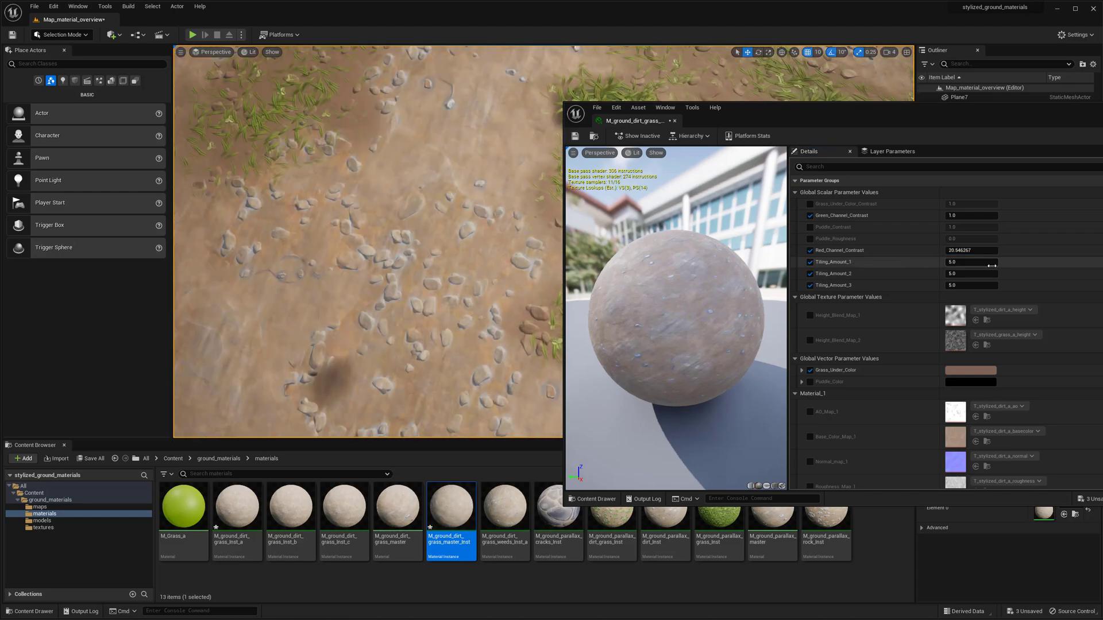
pyautogui.moveTo(970, 250)
pyautogui.mouseDown()
pyautogui.moveTo(955, 250)
pyautogui.moveTo(971, 250)
pyautogui.mouseUp()
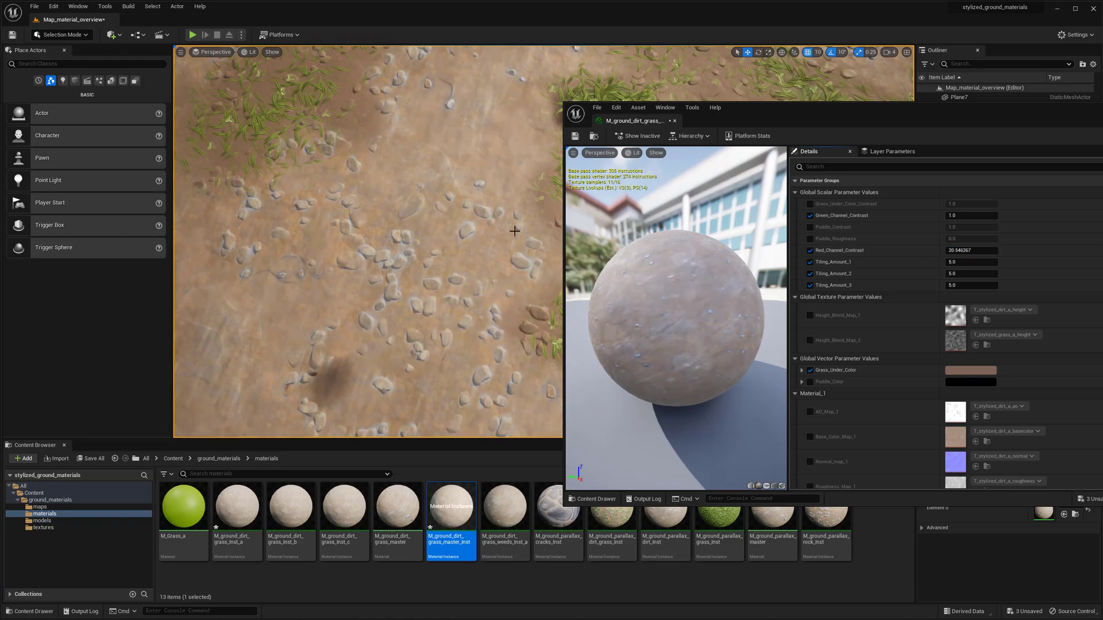
pyautogui.moveTo(514, 232); pyautogui.dragTo(488, 220, button='right')
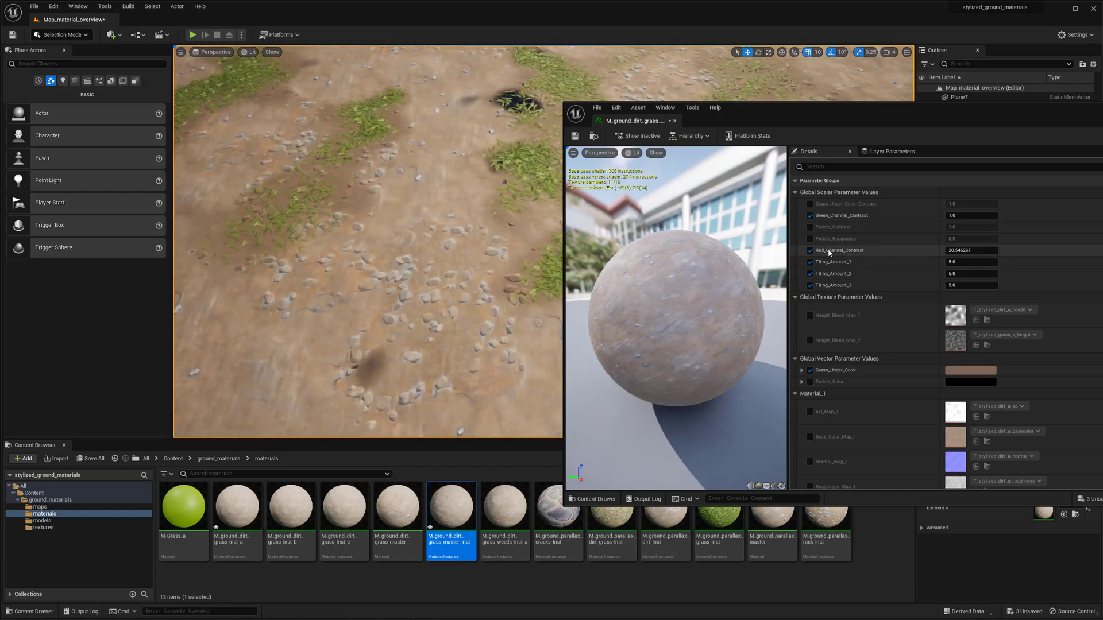
# Step: Disable the Red_Channel_Contrast and Green_Channel_Contrast overrides and close the material instance editor
pyautogui.click(810, 250)
pyautogui.click(810, 215)
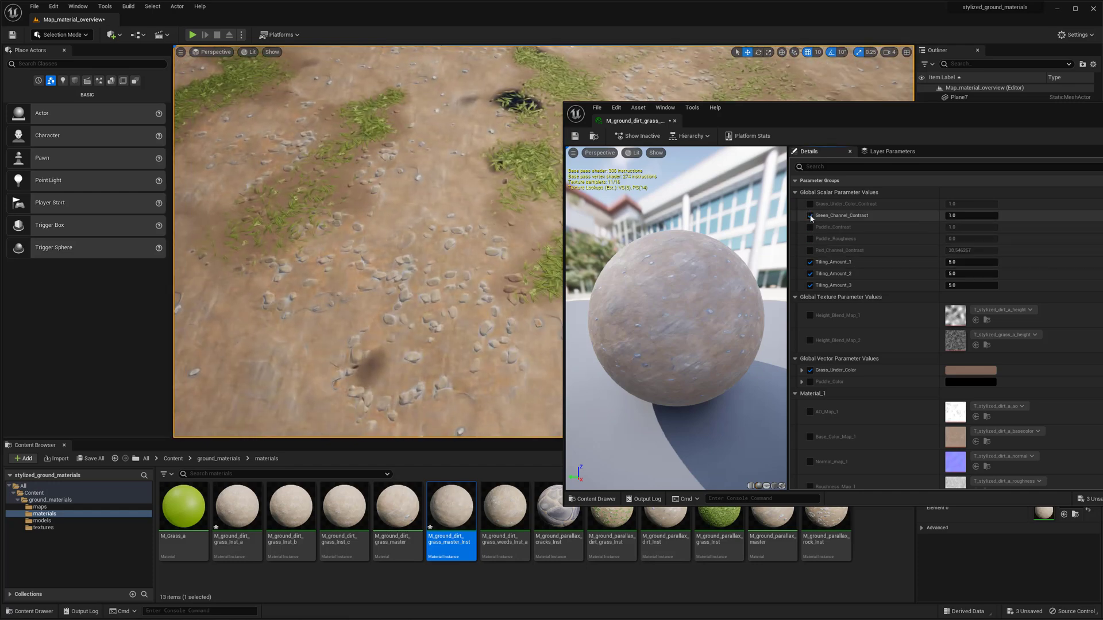
pyautogui.click(671, 120)
# Step: Switch to Mesh Paint mode and activate the Paint tool for vertex colours on wm_plane3
pyautogui.moveTo(632, 190); pyautogui.dragTo(621, 170, button='right')
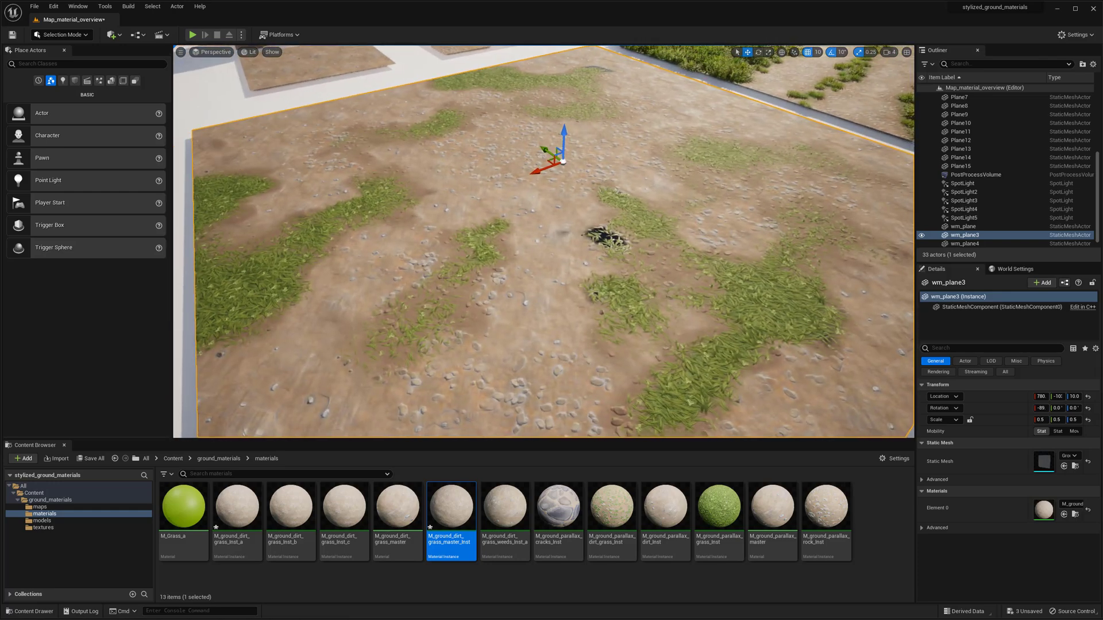
pyautogui.click(51, 35)
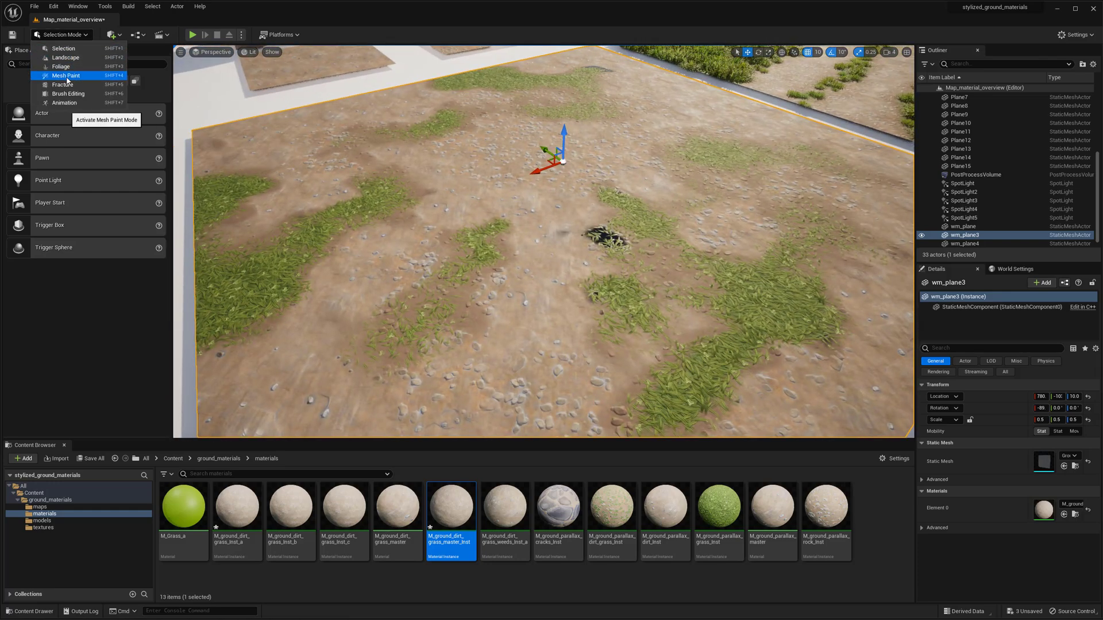
pyautogui.press('Escape')
pyautogui.hotkey('shift', '4')
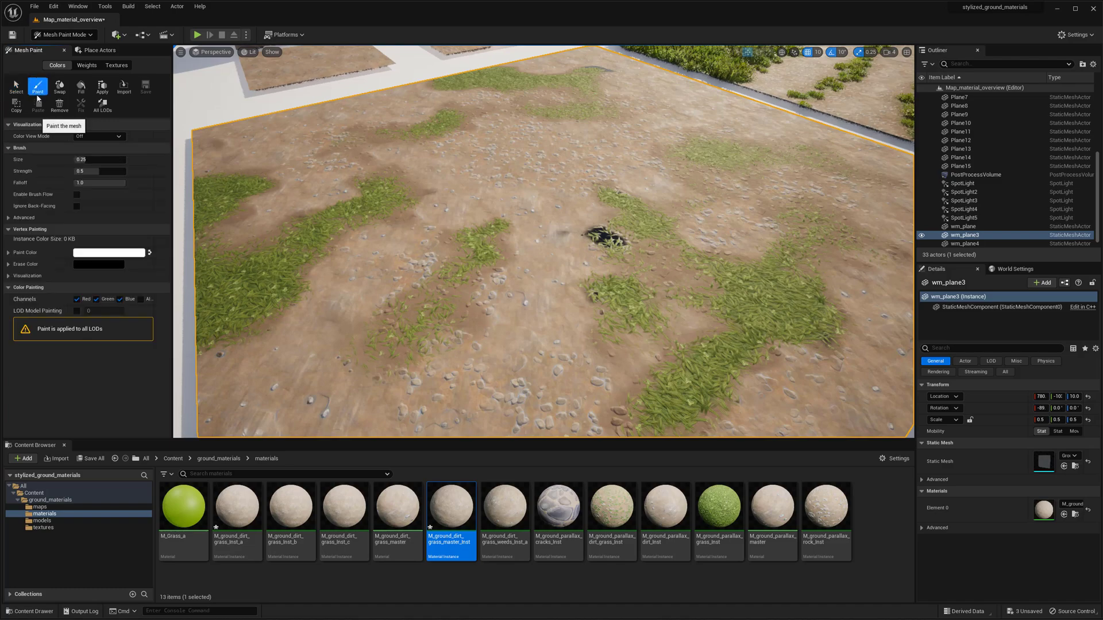
pyautogui.click(37, 88)
# Step: Limit the paint channels to Blue and erase the small dark puddle near the middle of the plane
pyautogui.click(96, 300)
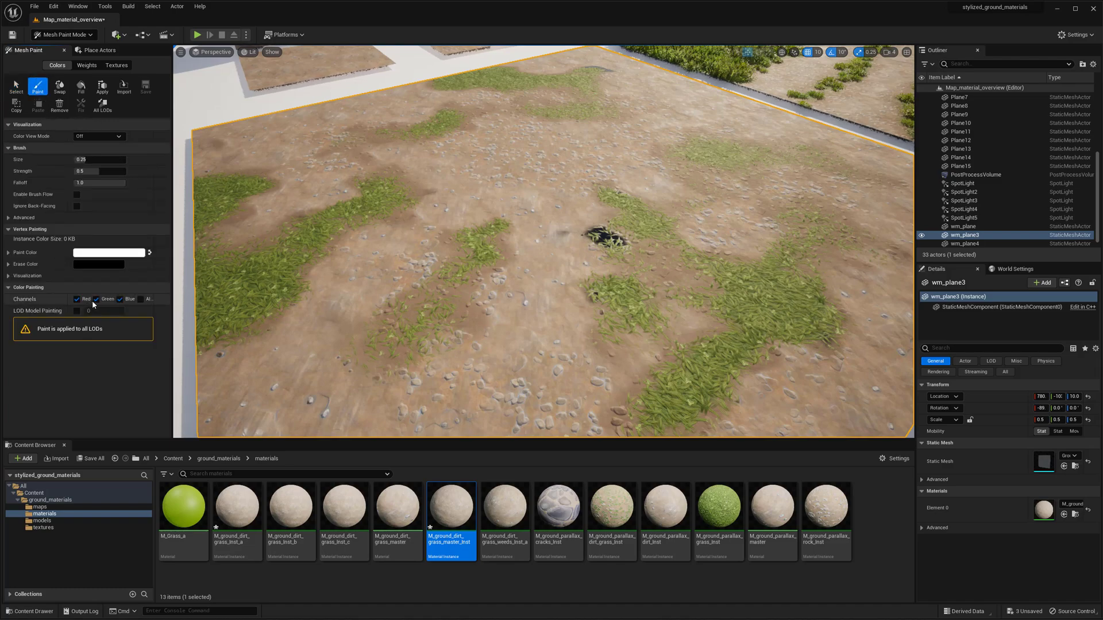
pyautogui.click(119, 299)
pyautogui.moveTo(581, 246)
pyautogui.mouseDown()
pyautogui.moveTo(607, 241)
pyautogui.moveTo(600, 229)
pyautogui.mouseUp()
pyautogui.click(120, 299)
pyautogui.click(76, 299)
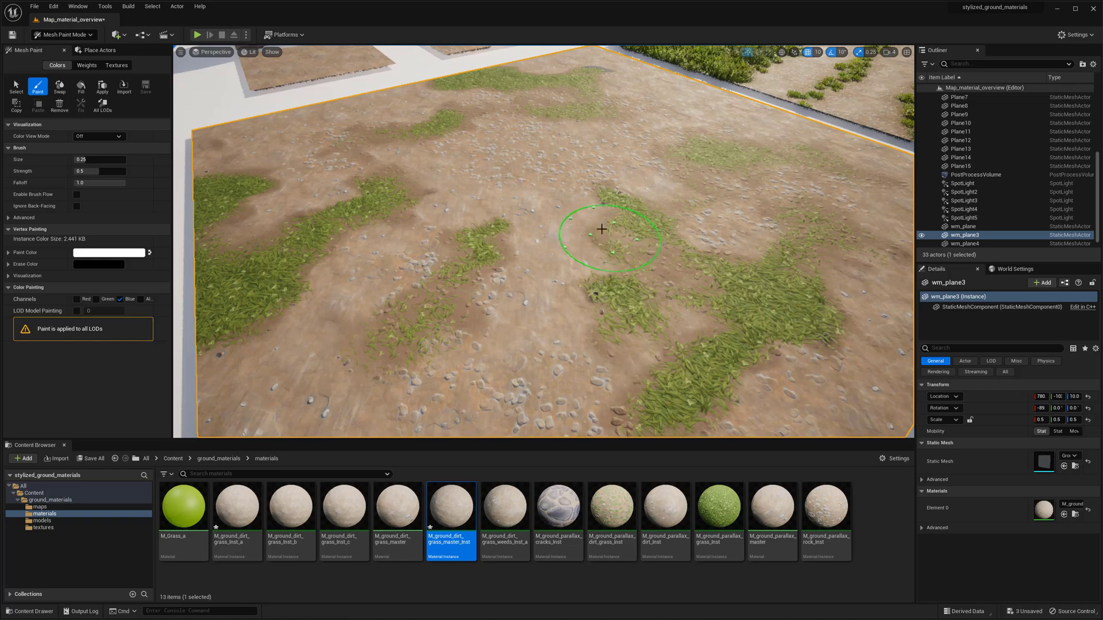
pyautogui.moveTo(496, 243); pyautogui.dragTo(511, 242, button='right')
pyautogui.click(613, 244)
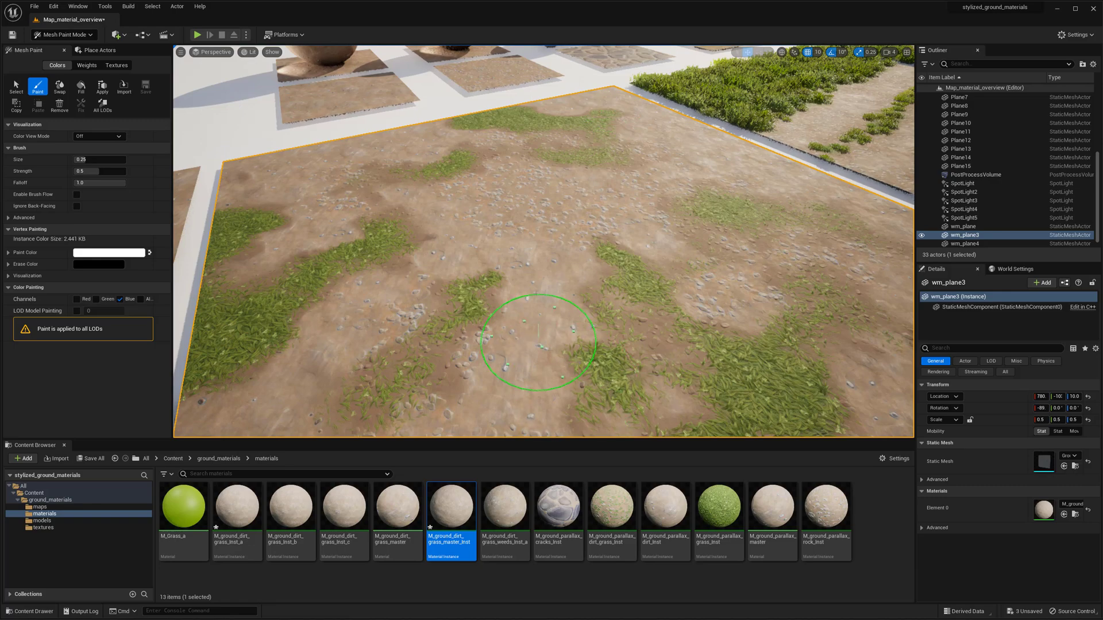
# Step: Paint a band of grass across the plane on the Red channel and a dark puddle behind it on the Blue channel
pyautogui.moveTo(537, 345); pyautogui.dragTo(517, 350, button='right')
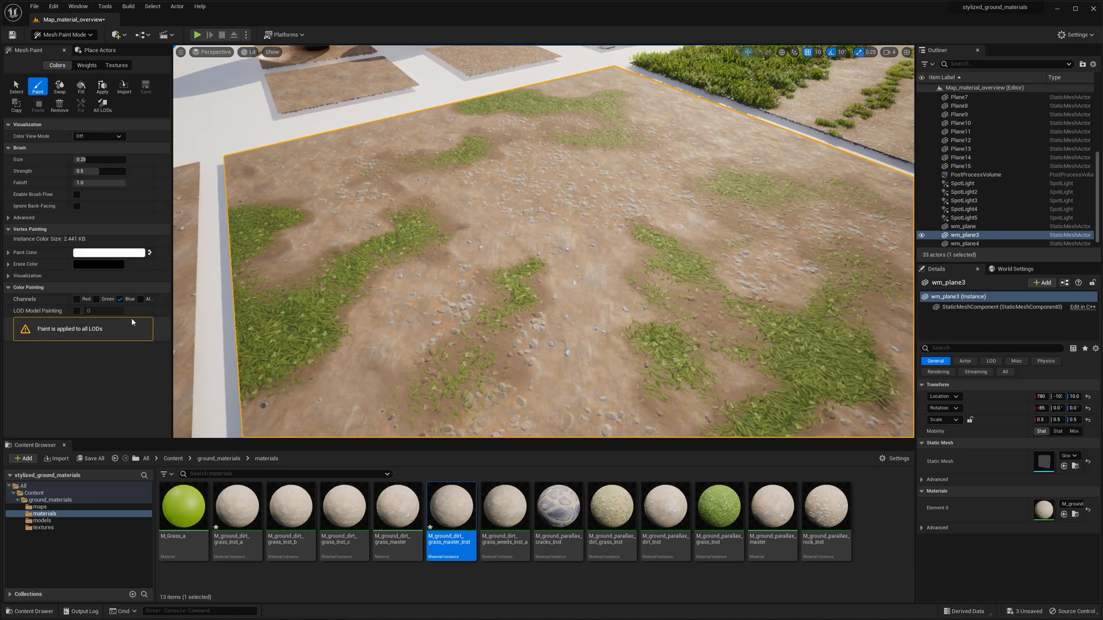
pyautogui.click(77, 300)
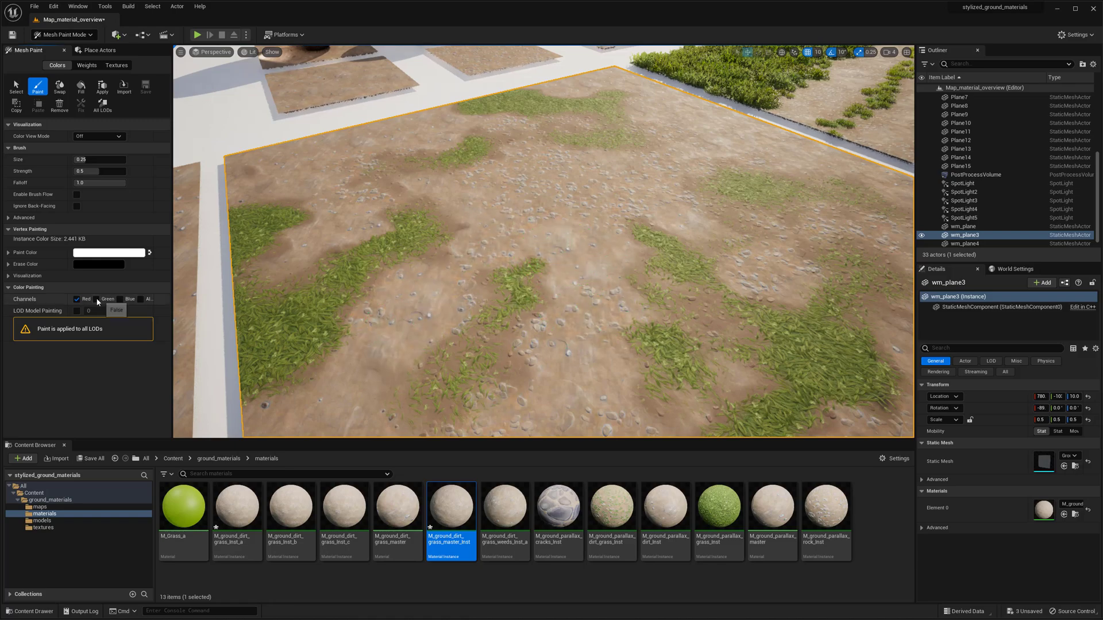
pyautogui.moveTo(364, 253)
pyautogui.mouseDown()
pyautogui.moveTo(371, 282)
pyautogui.moveTo(490, 298)
pyautogui.moveTo(546, 281)
pyautogui.moveTo(590, 303)
pyautogui.mouseUp()
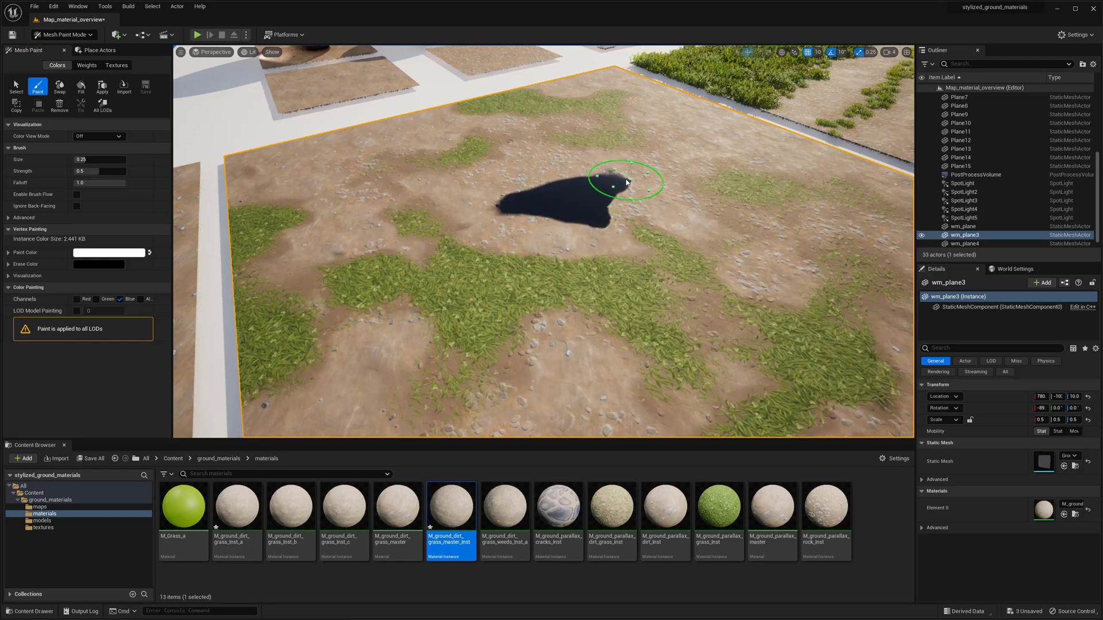
# Step: Return to Selection mode and reopen the M_ground_dirt_grass_master_Inst material instance
pyautogui.click(64, 35)
pyautogui.click(63, 47)
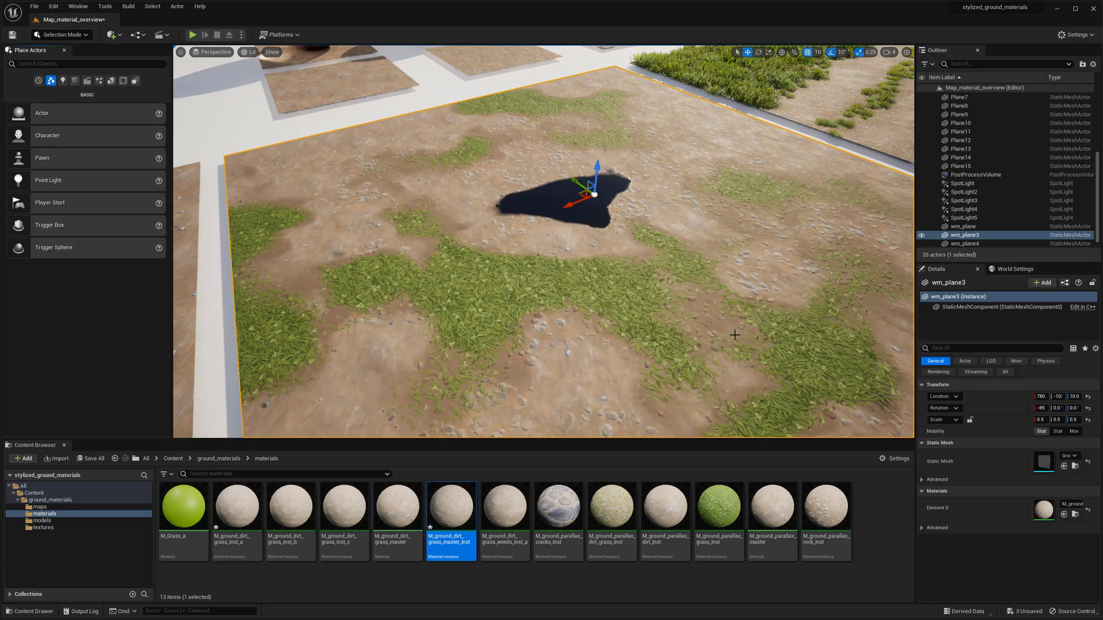
pyautogui.doubleClick(451, 511)
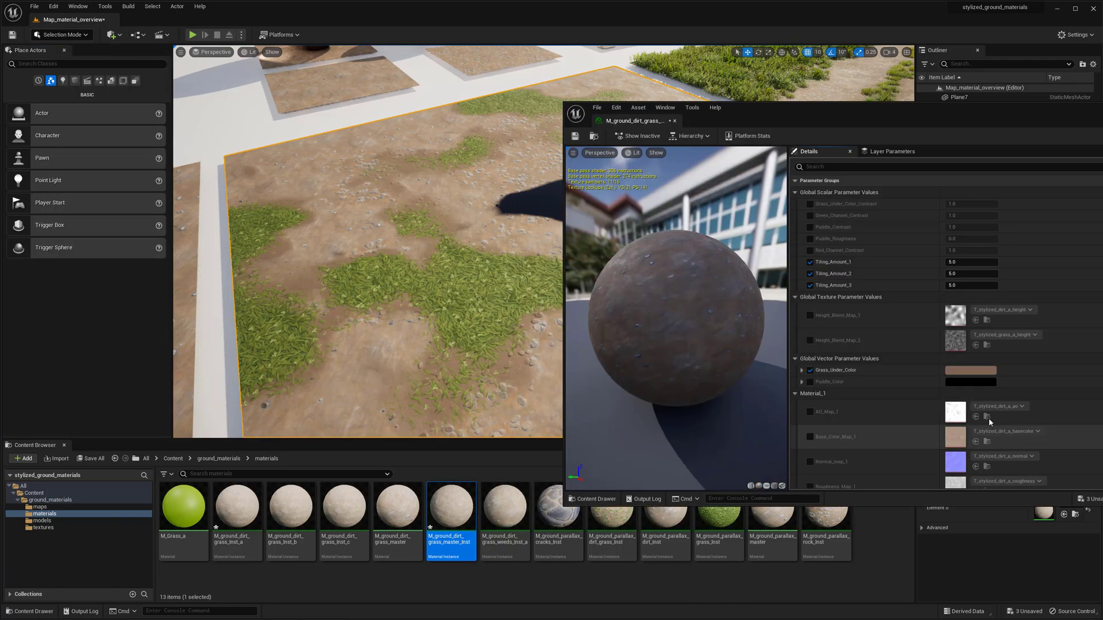
# Step: Enable the Puddle_Color override and try a dark grey with R 0.067708, G 0.062419 and B 0.062419
pyautogui.click(959, 382)
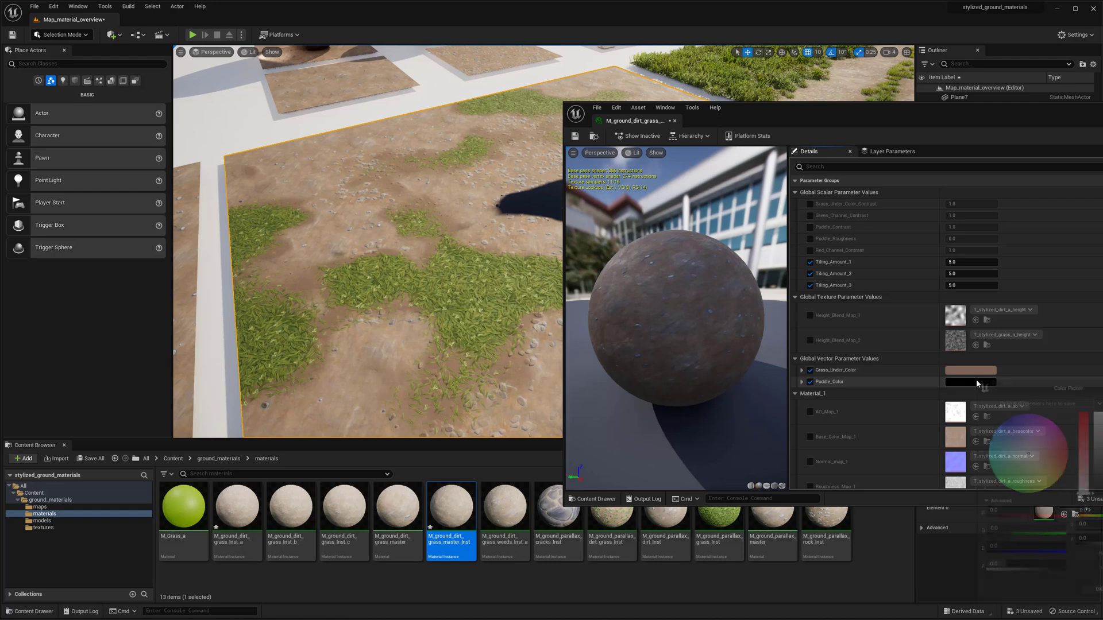
pyautogui.moveTo(1098, 479); pyautogui.dragTo(1097, 492)
pyautogui.click(1088, 491)
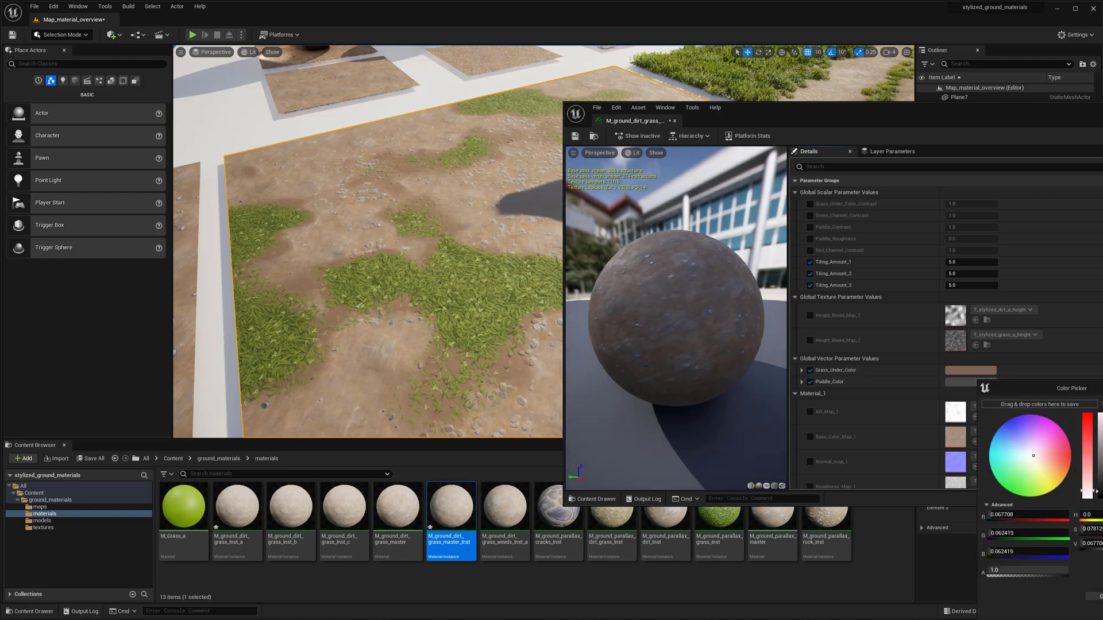
pyautogui.moveTo(1077, 394); pyautogui.dragTo(1044, 288)
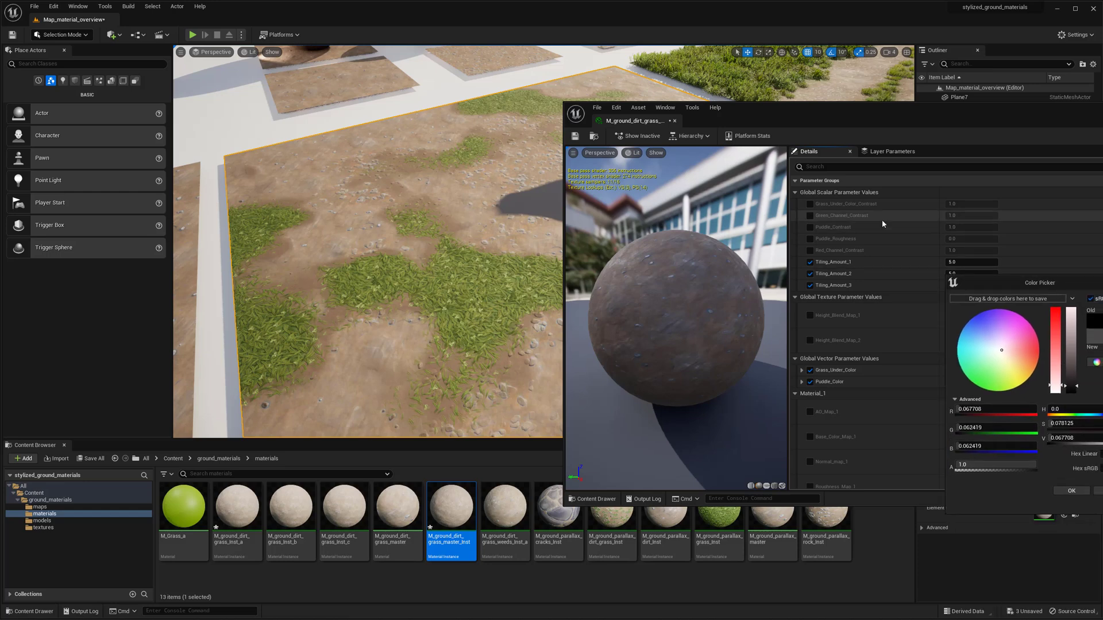
# Step: Override Puddle_Contrast with -0.072 to soften the puddle edge and discard the Puddle_Color override
pyautogui.click(808, 227)
pyautogui.moveTo(972, 227); pyautogui.dragTo(948, 227)
pyautogui.moveTo(438, 266); pyautogui.dragTo(528, 270, button='right')
pyautogui.click(1071, 490)
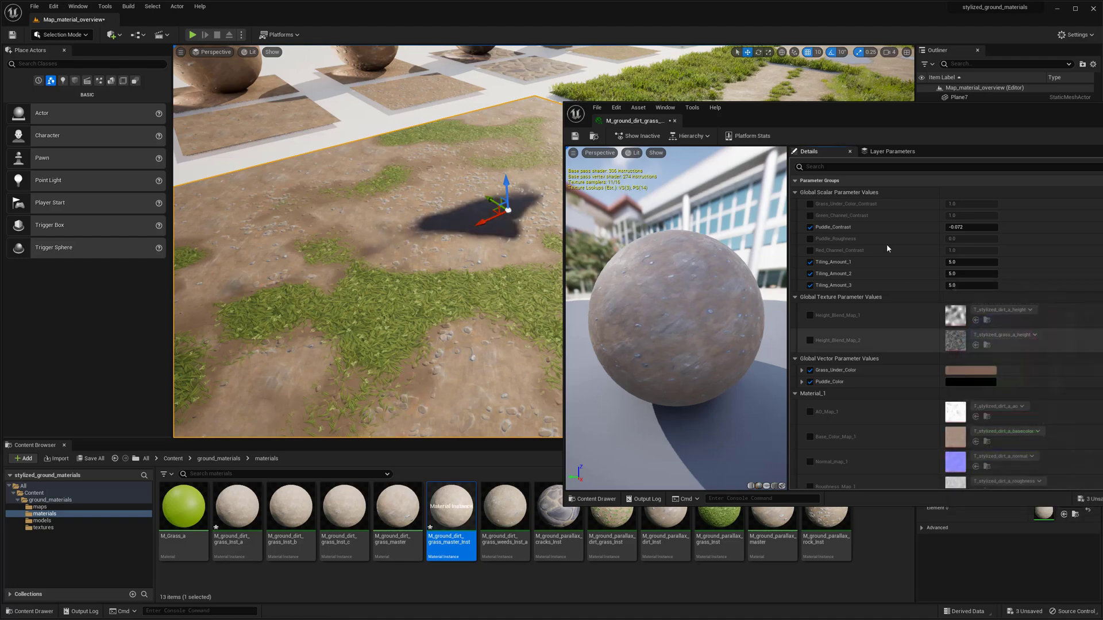
pyautogui.click(810, 382)
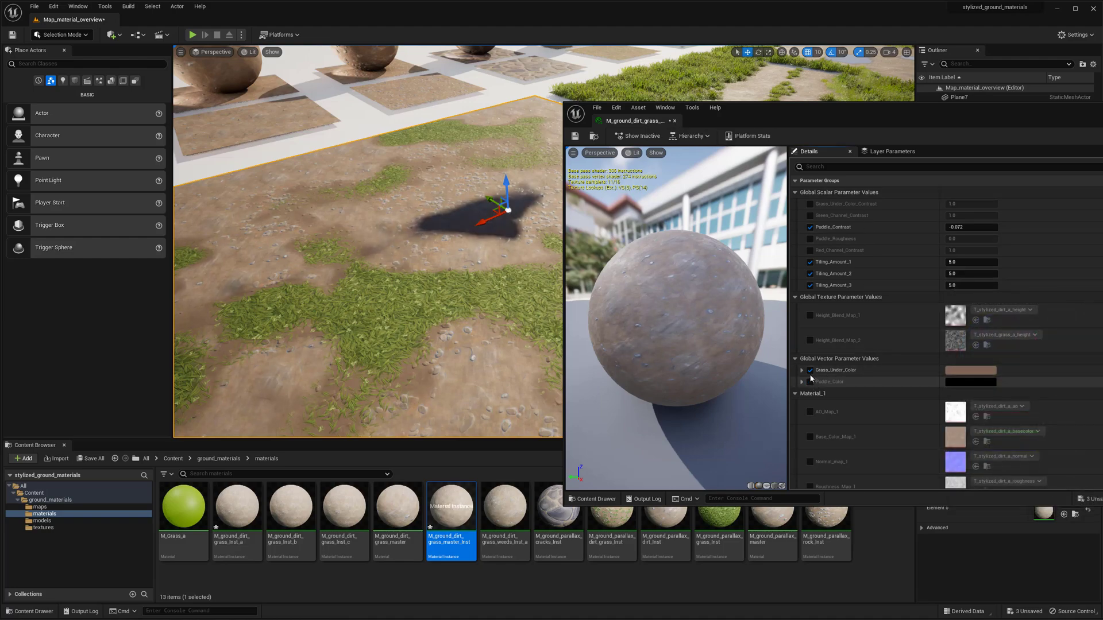
# Step: Close the material instance editor and switch back to Mesh Paint mode
pyautogui.click(674, 120)
pyautogui.click(69, 35)
pyautogui.click(63, 74)
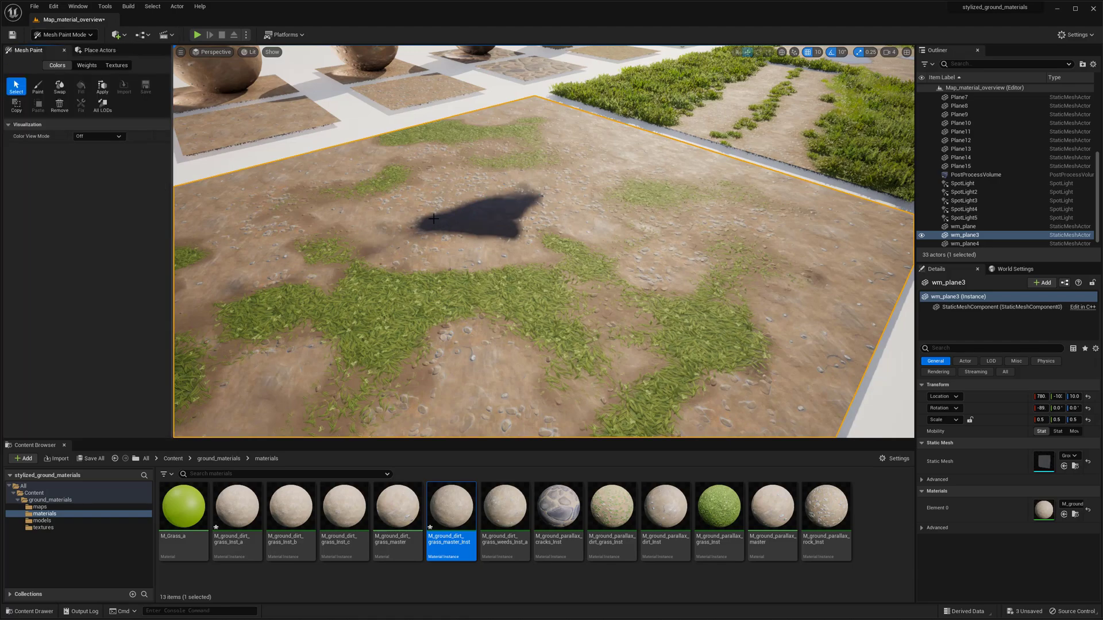
# Step: Erase the painted puddle near the middle of the ground plane, working in the blue channel
pyautogui.click(38, 86)
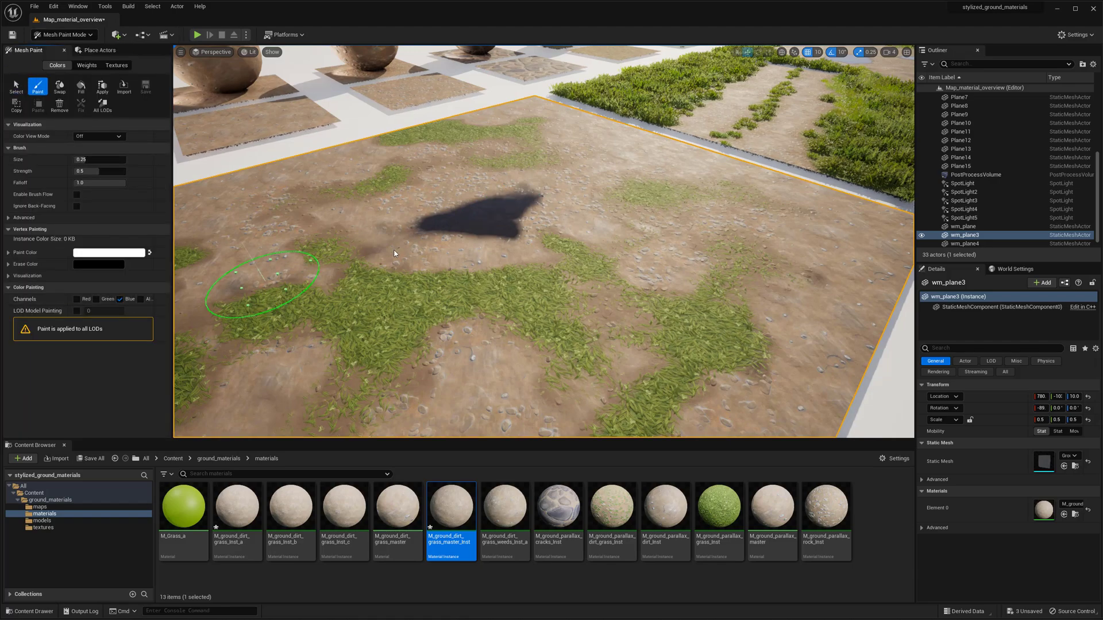
pyautogui.moveTo(394, 252)
pyautogui.mouseDown()
pyautogui.moveTo(443, 202)
pyautogui.moveTo(529, 200)
pyautogui.mouseUp()
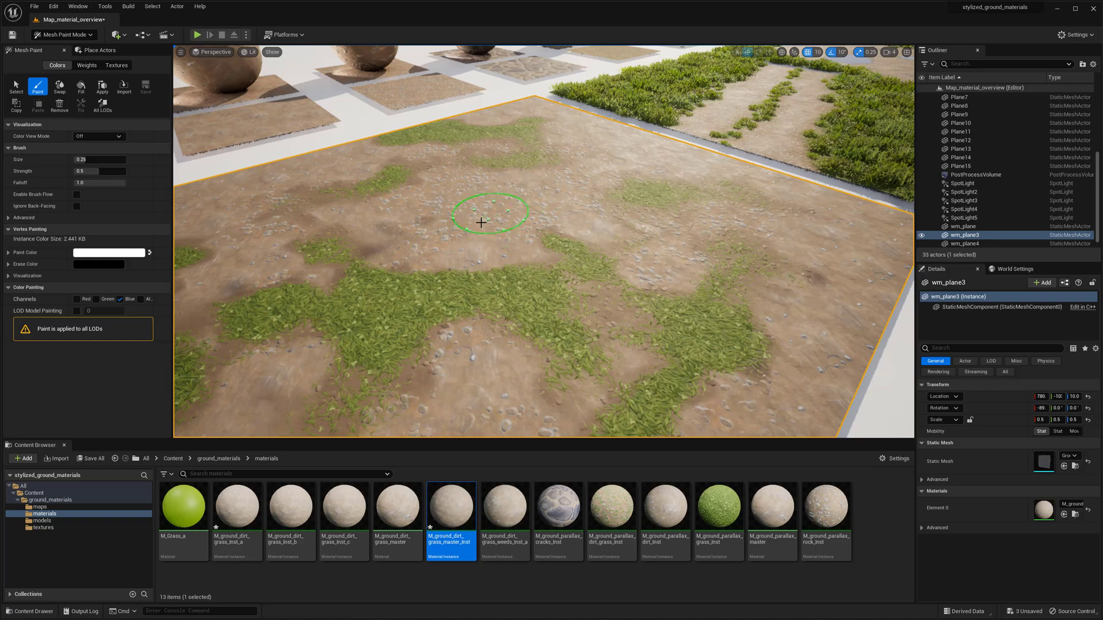
pyautogui.moveTo(806, 282); pyautogui.dragTo(649, 267, button='right')
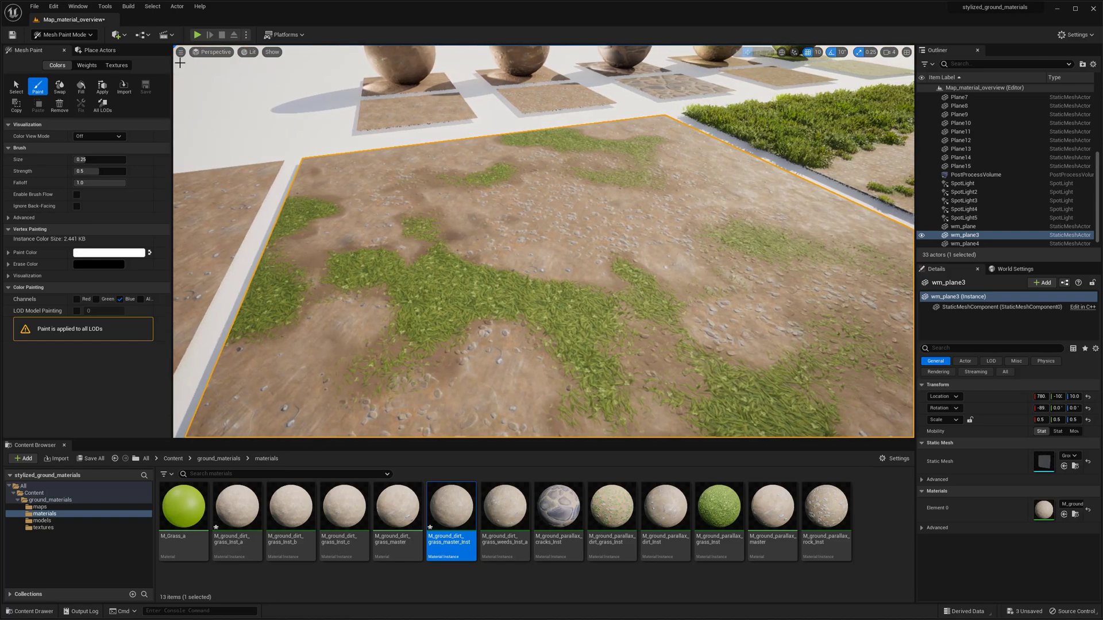
# Step: Return to Selection mode and open the M_ground_dirt_grass_master_Inst material instance, keeping the ground plane in view beside its editor
pyautogui.click(65, 35)
pyautogui.click(61, 49)
pyautogui.moveTo(484, 208)
pyautogui.mouseDown(button='right')
pyautogui.moveTo(517, 258)
pyautogui.moveTo(609, 230)
pyautogui.moveTo(641, 238)
pyautogui.mouseUp(button='right')
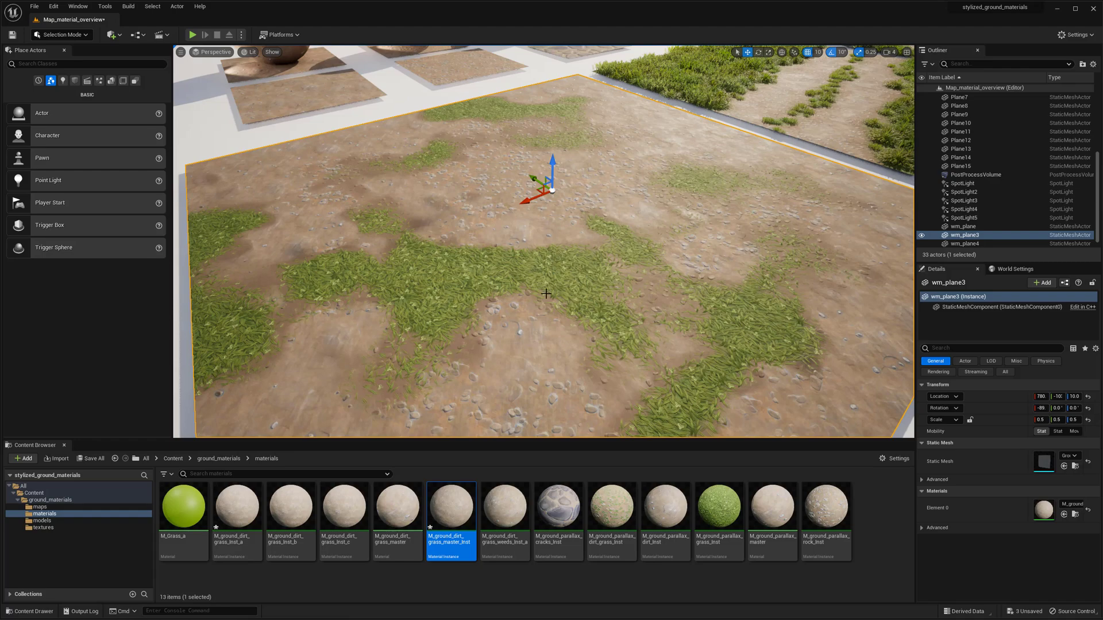
pyautogui.moveTo(581, 288)
pyautogui.mouseDown(button='right')
pyautogui.moveTo(586, 277)
pyautogui.moveTo(580, 288)
pyautogui.mouseUp(button='right')
pyautogui.doubleClick(446, 502)
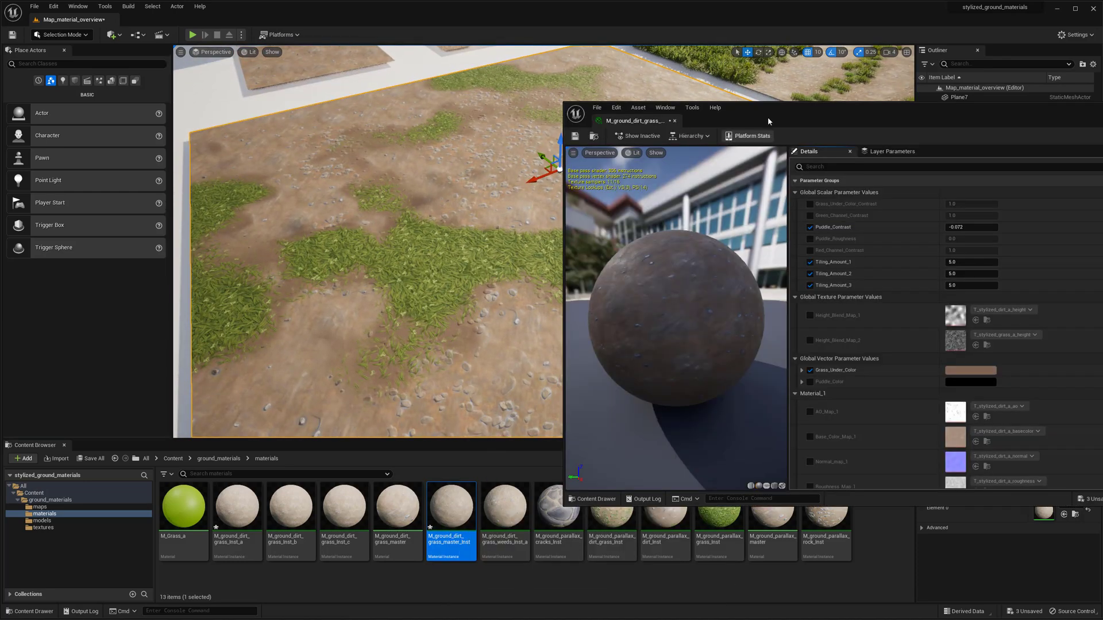
pyautogui.moveTo(768, 116); pyautogui.dragTo(704, 105)
# Step: Enable the AO_Map_1, Base_Color_Map_1, Normal_map_1 and Roughness_Map_1 overrides under Material_1
pyautogui.scroll(-6, 809, 372)
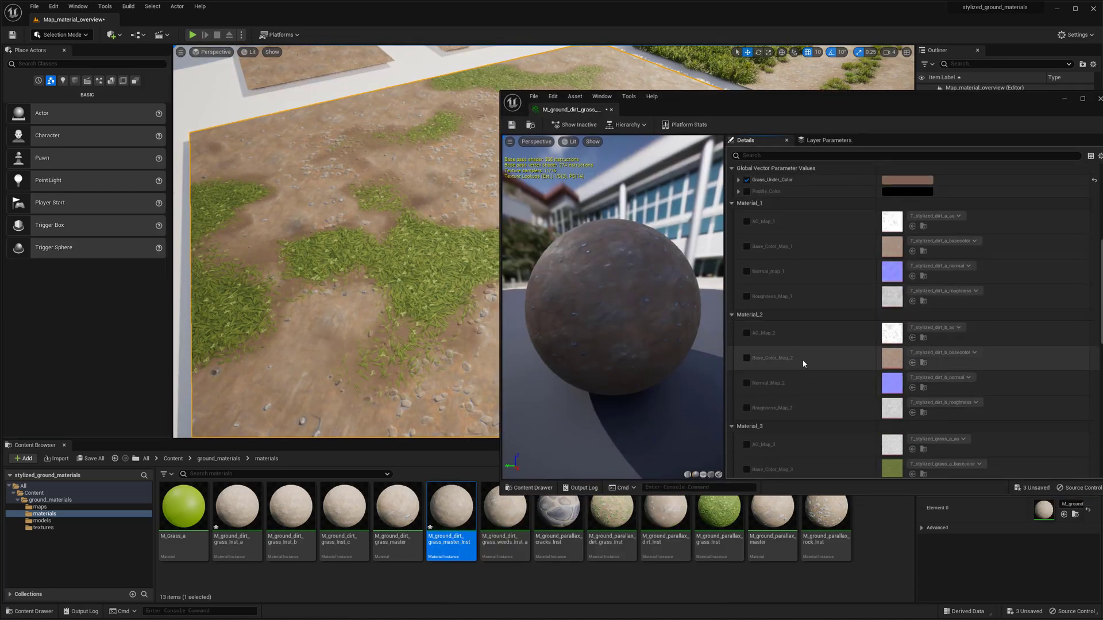
pyautogui.scroll(-3, 803, 363)
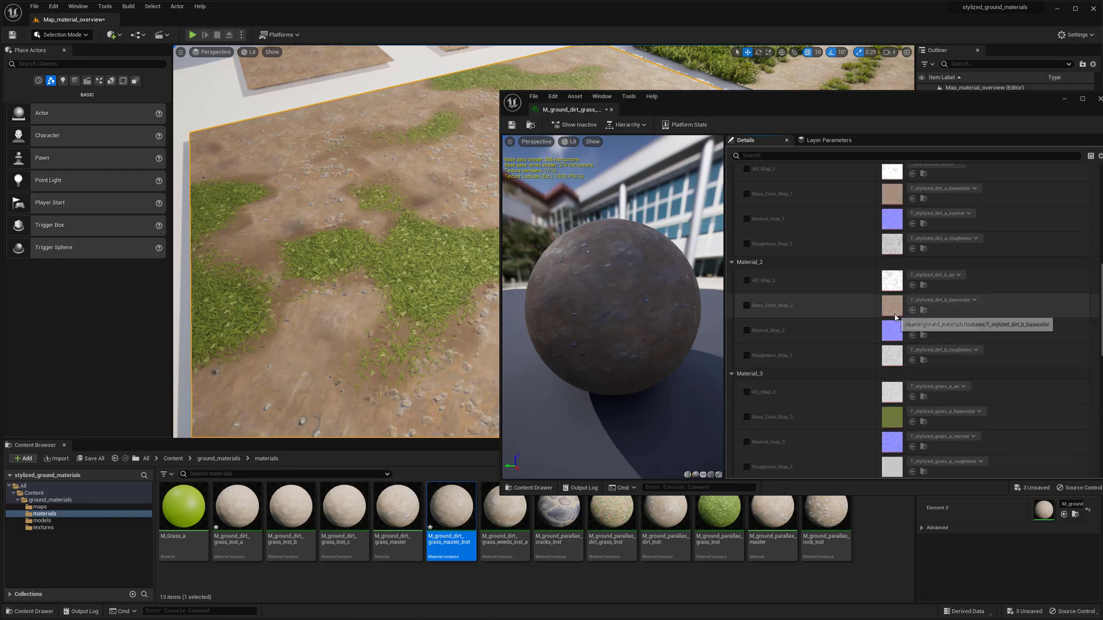
pyautogui.scroll(3, 902, 322)
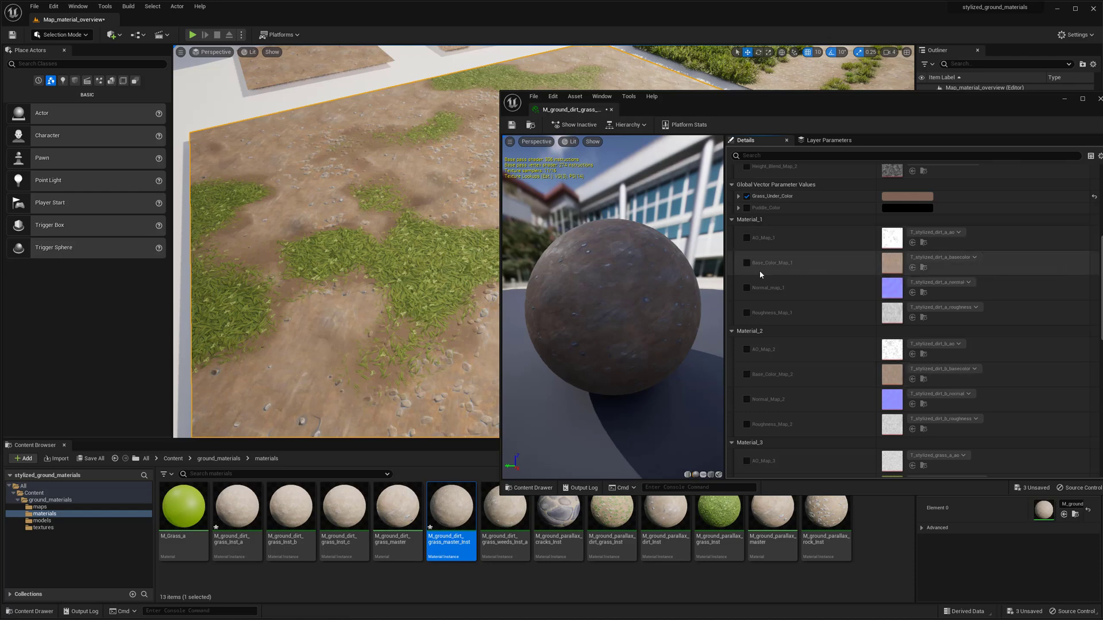
pyautogui.click(747, 262)
pyautogui.click(747, 288)
pyautogui.click(747, 313)
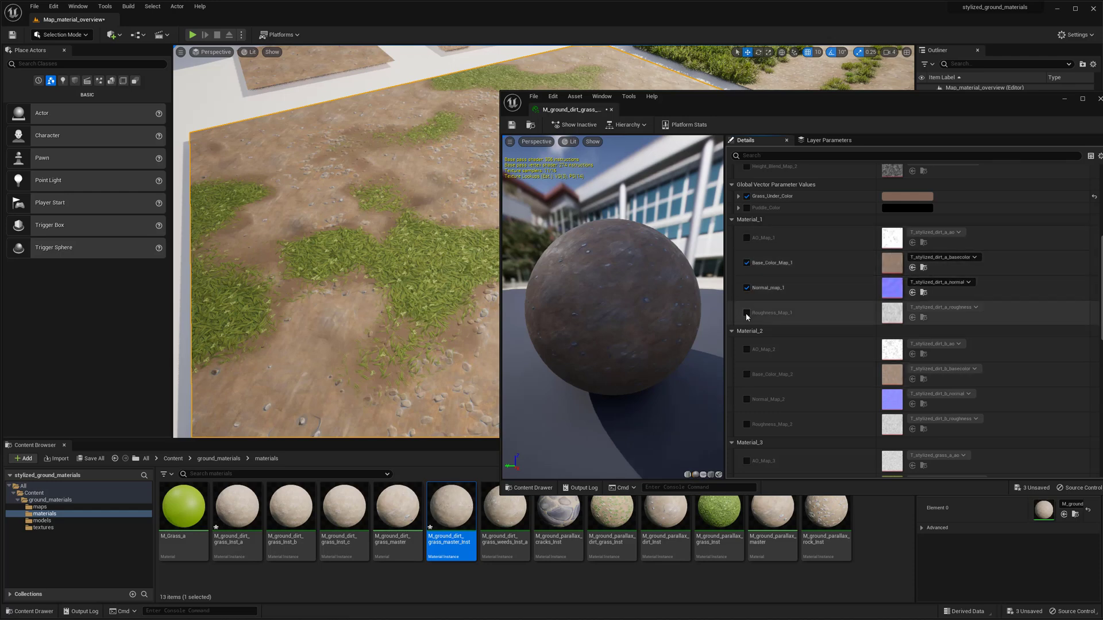
pyautogui.click(747, 238)
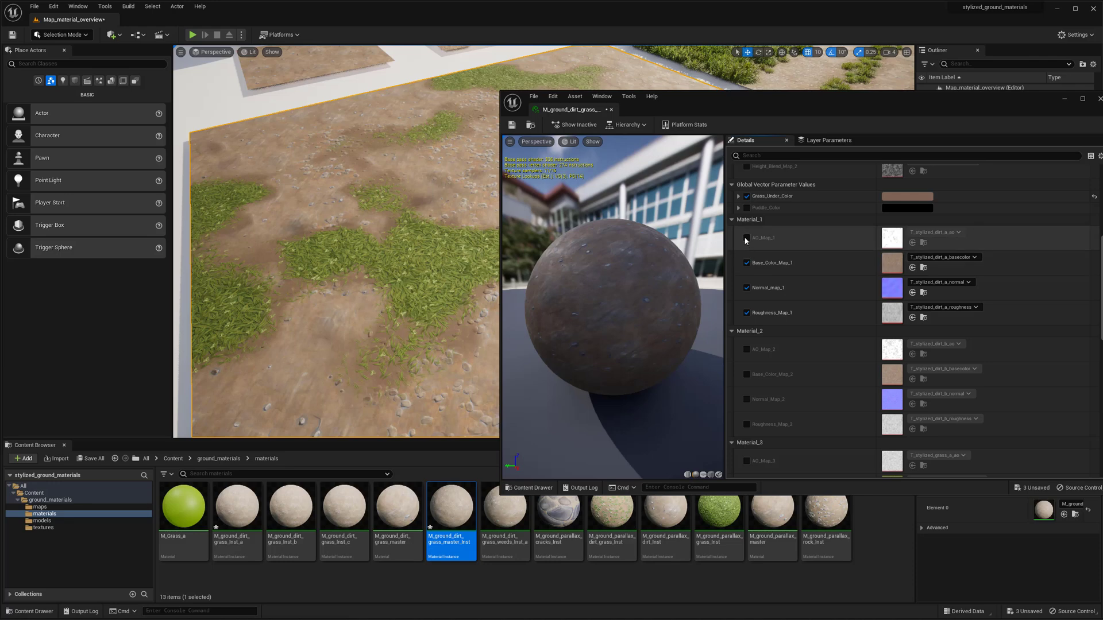
# Step: Assign the T_stylized_dirt_c ao, basecolor, normal and roughness textures to the matching Material_1 maps
pyautogui.click(57, 526)
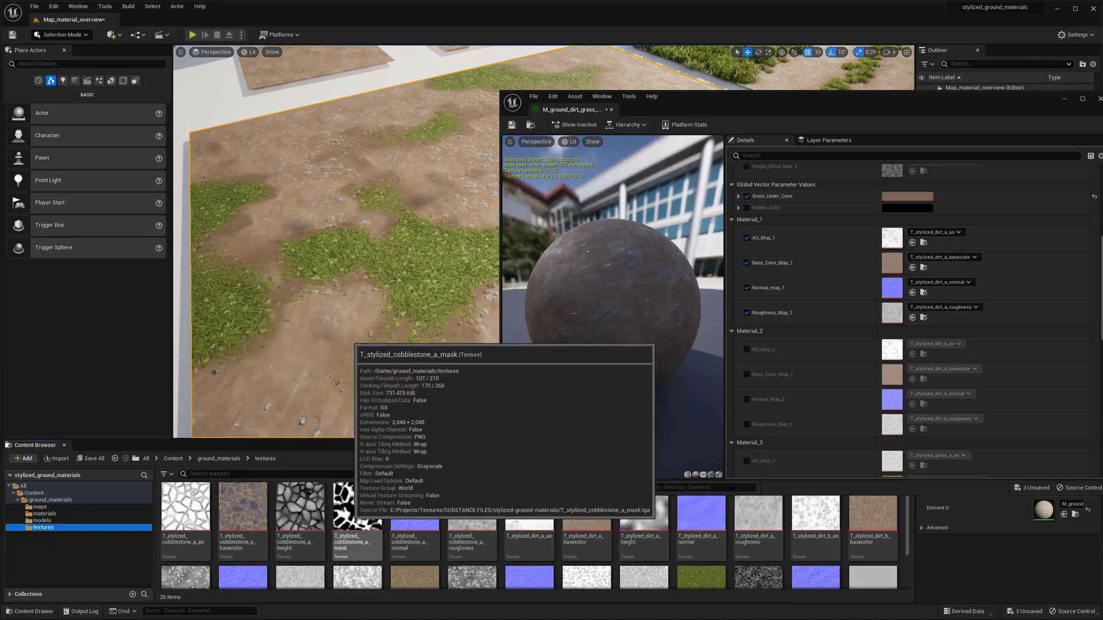
pyautogui.scroll(-1, 402, 534)
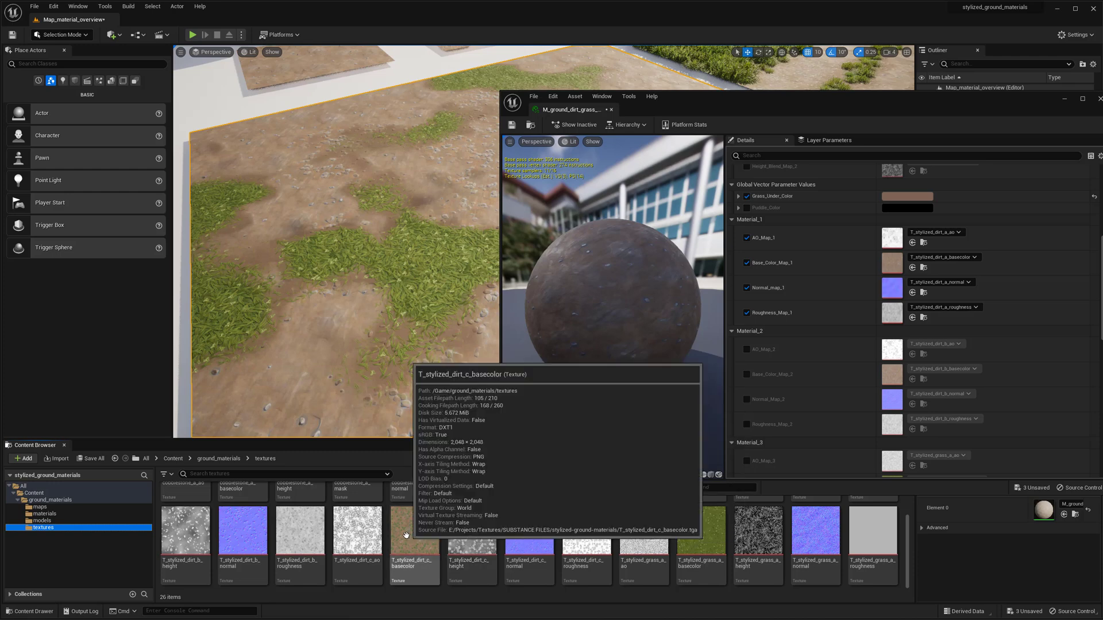
pyautogui.moveTo(406, 535); pyautogui.dragTo(893, 262)
pyautogui.moveTo(358, 531); pyautogui.dragTo(893, 238)
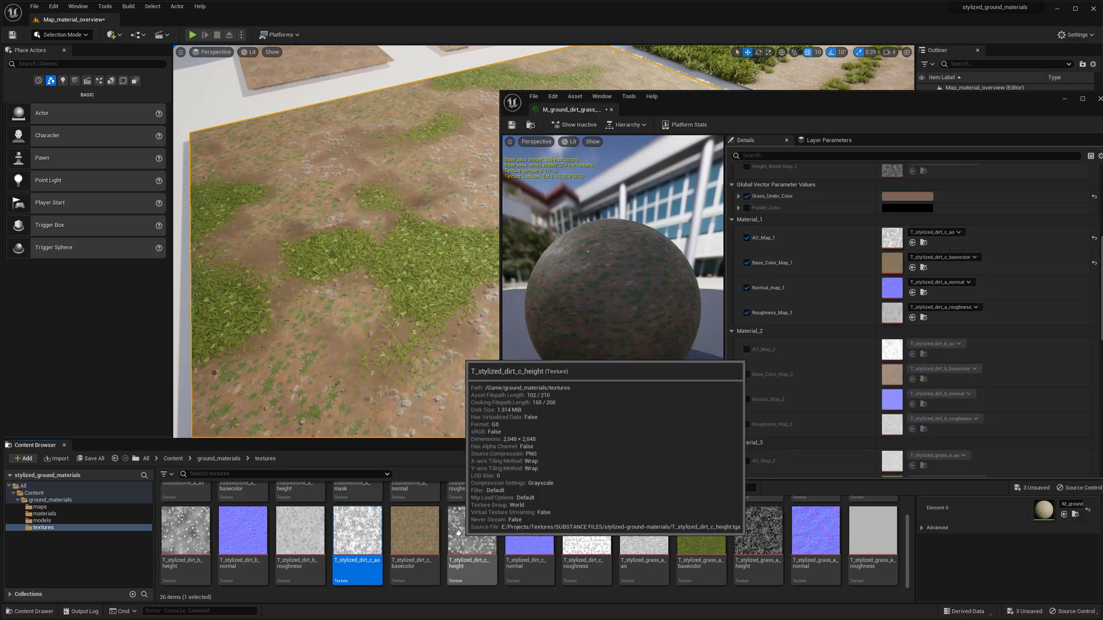
pyautogui.click(526, 532)
pyautogui.moveTo(526, 532); pyautogui.dragTo(891, 285)
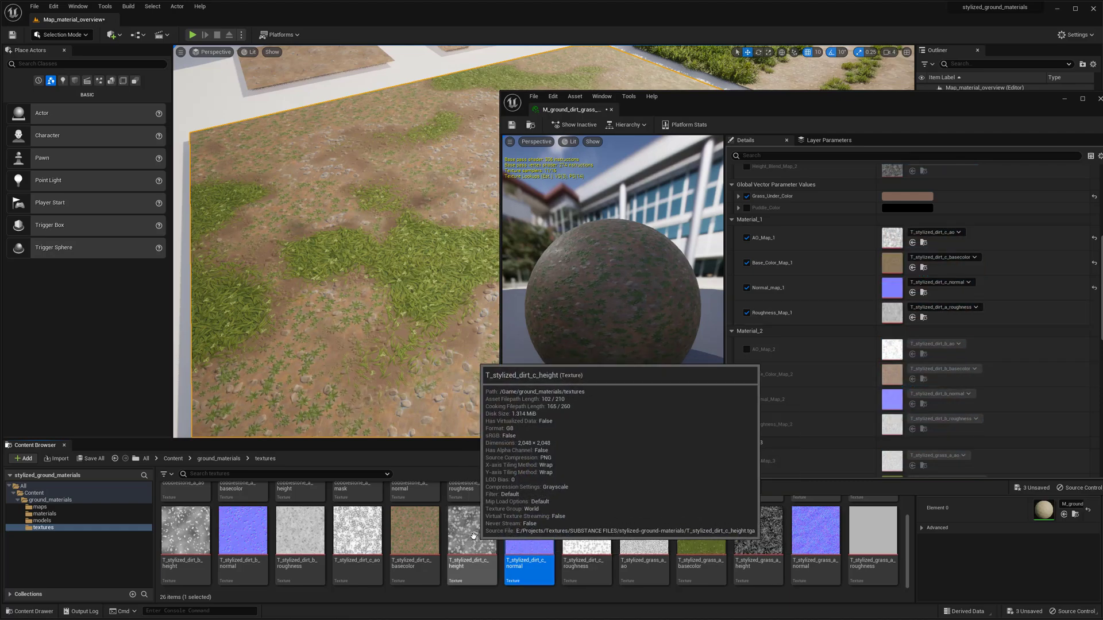
pyautogui.click(586, 529)
pyautogui.moveTo(586, 528); pyautogui.dragTo(892, 315)
pyautogui.moveTo(427, 295); pyautogui.dragTo(419, 258, button='right')
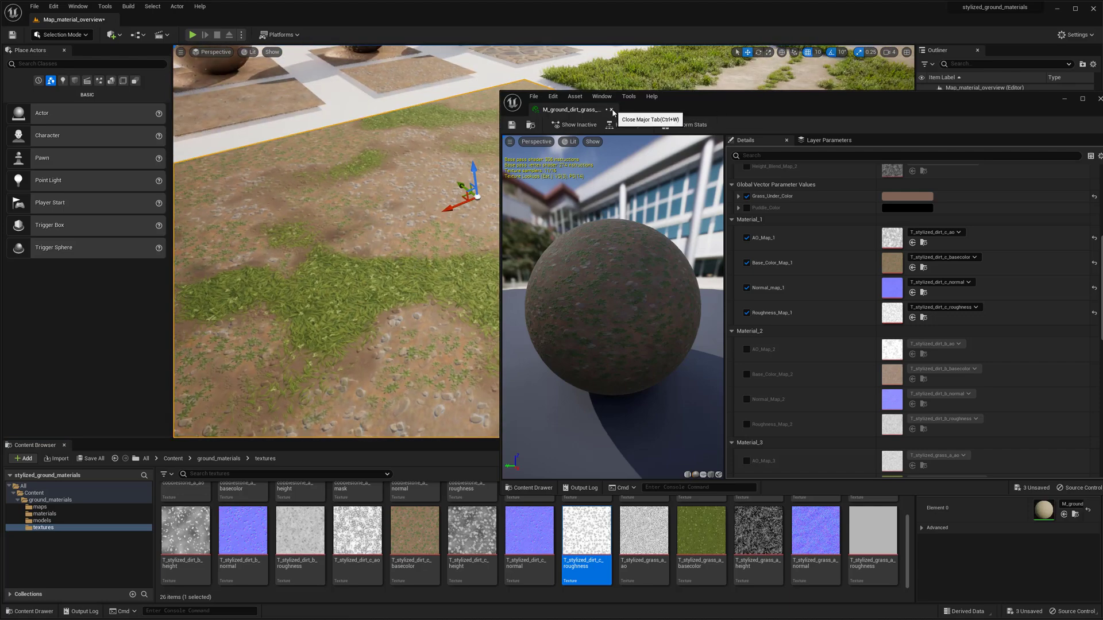
# Step: Set Puddle_Contrast to 0.184, check the ground plane up close and close the material instance editor
pyautogui.scroll(5, 858, 274)
pyautogui.moveTo(900, 216)
pyautogui.mouseDown()
pyautogui.moveTo(876, 216)
pyautogui.moveTo(896, 215)
pyautogui.mouseUp()
pyautogui.moveTo(417, 267); pyautogui.dragTo(425, 310, button='right')
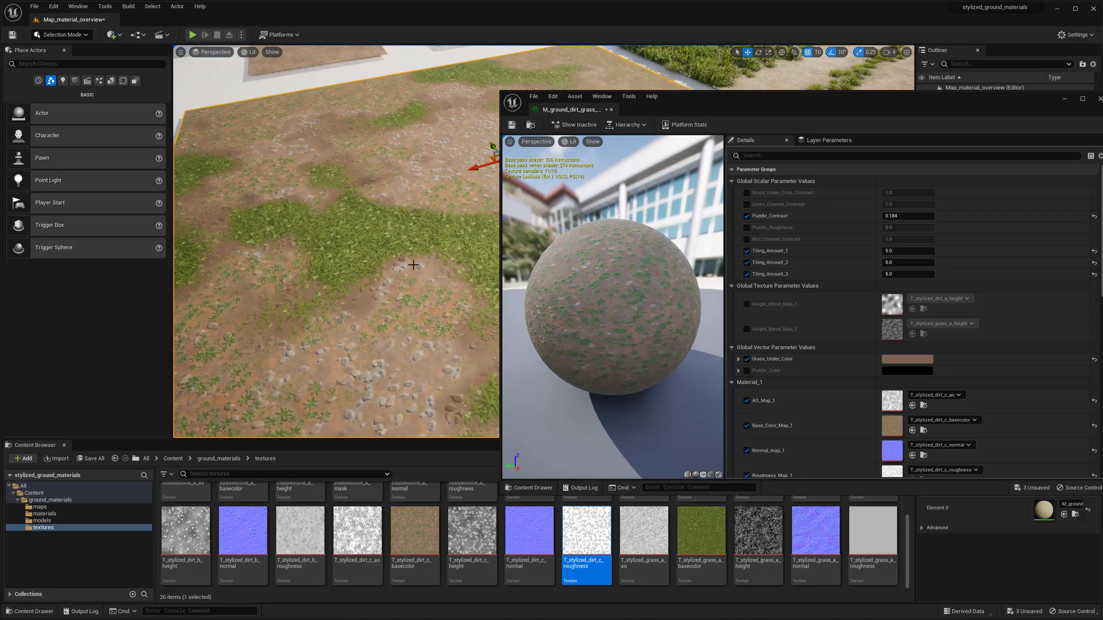
pyautogui.moveTo(392, 267)
pyautogui.mouseDown(button='right')
pyautogui.moveTo(392, 256)
pyautogui.moveTo(379, 267)
pyautogui.mouseUp(button='right')
pyautogui.press('a')
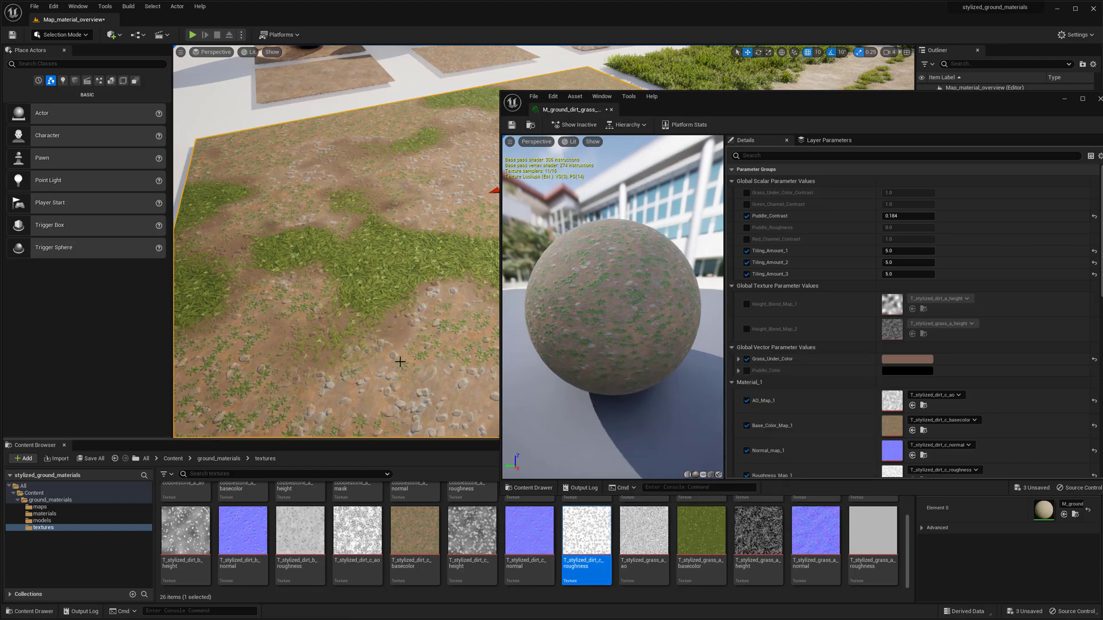
pyautogui.moveTo(426, 328)
pyautogui.keyDown('alt'); pyautogui.mouseDown()
pyautogui.moveTo(402, 322)
pyautogui.moveTo(418, 325)
pyautogui.mouseUp(); pyautogui.keyUp('alt')
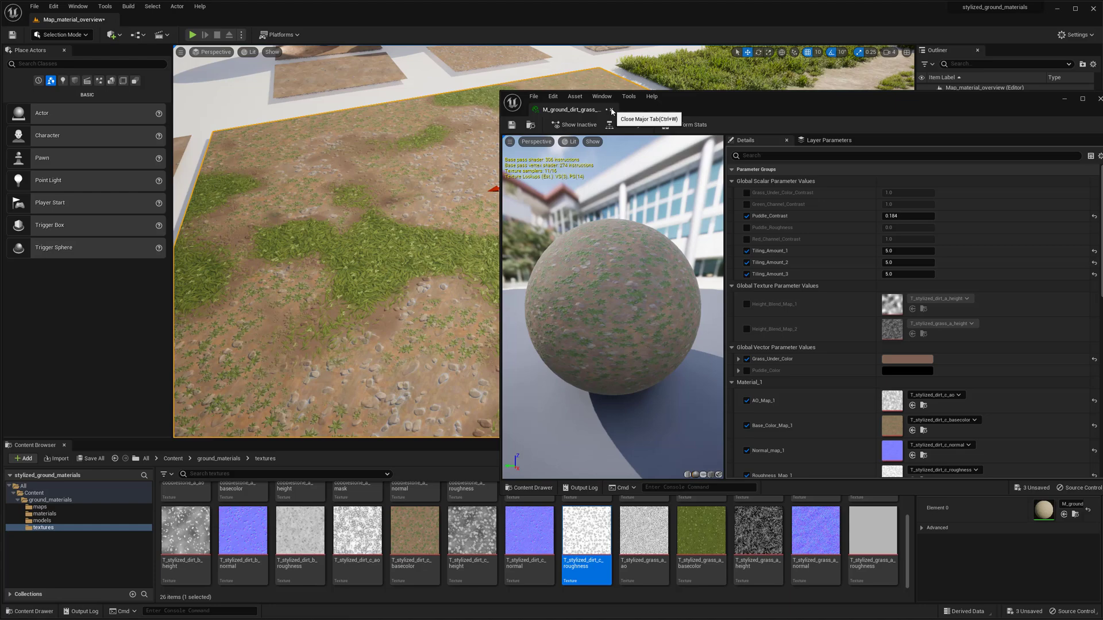
pyautogui.click(612, 110)
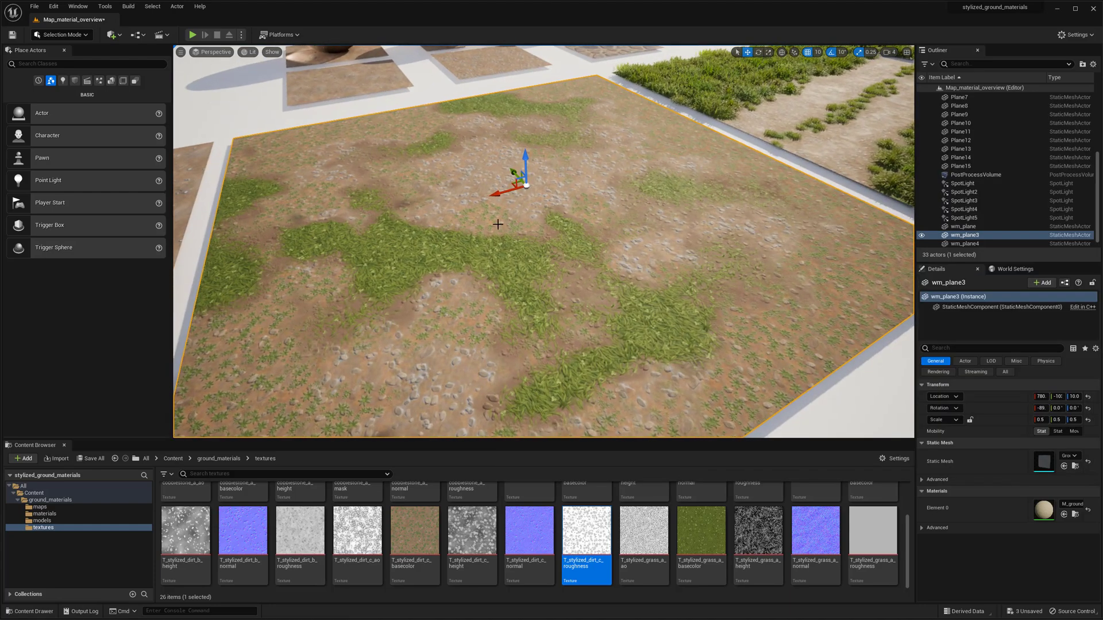
# Step: Switch to Mesh Paint mode and paint grass over the bare dirt near the plane's middle using only the red channel
pyautogui.click(61, 34)
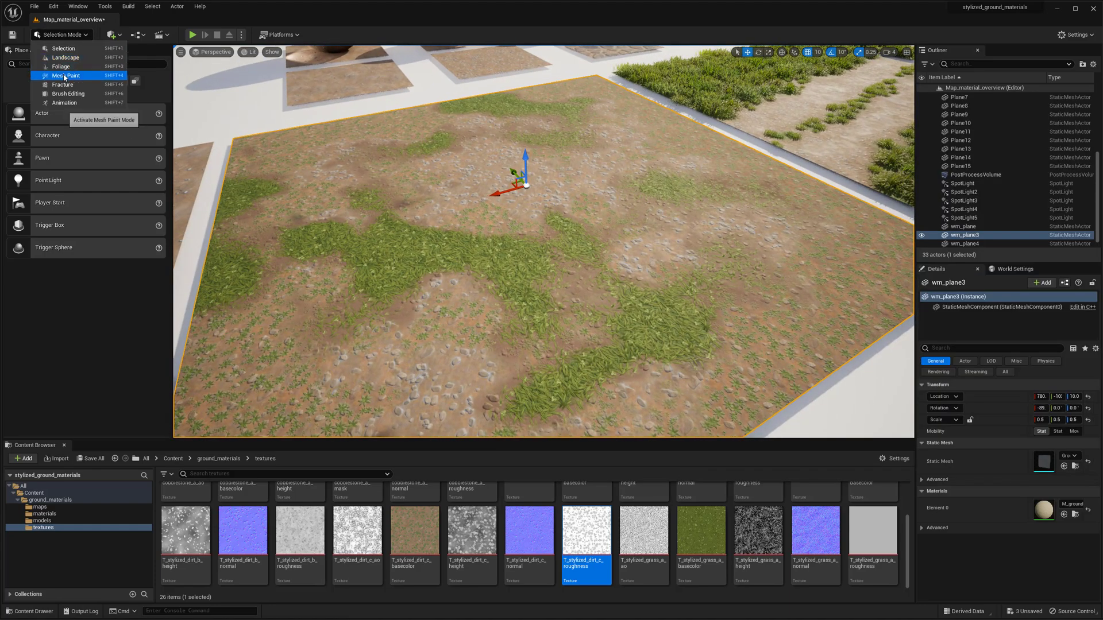
pyautogui.click(63, 72)
pyautogui.click(38, 88)
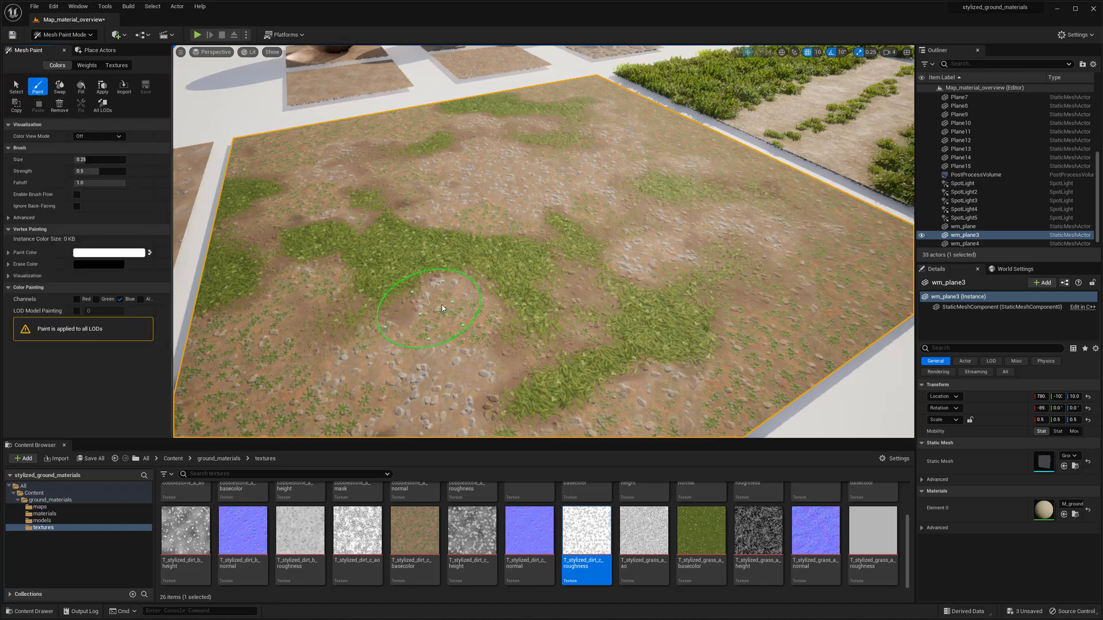
pyautogui.click(450, 285)
pyautogui.hotkey('ctrl', 'z')
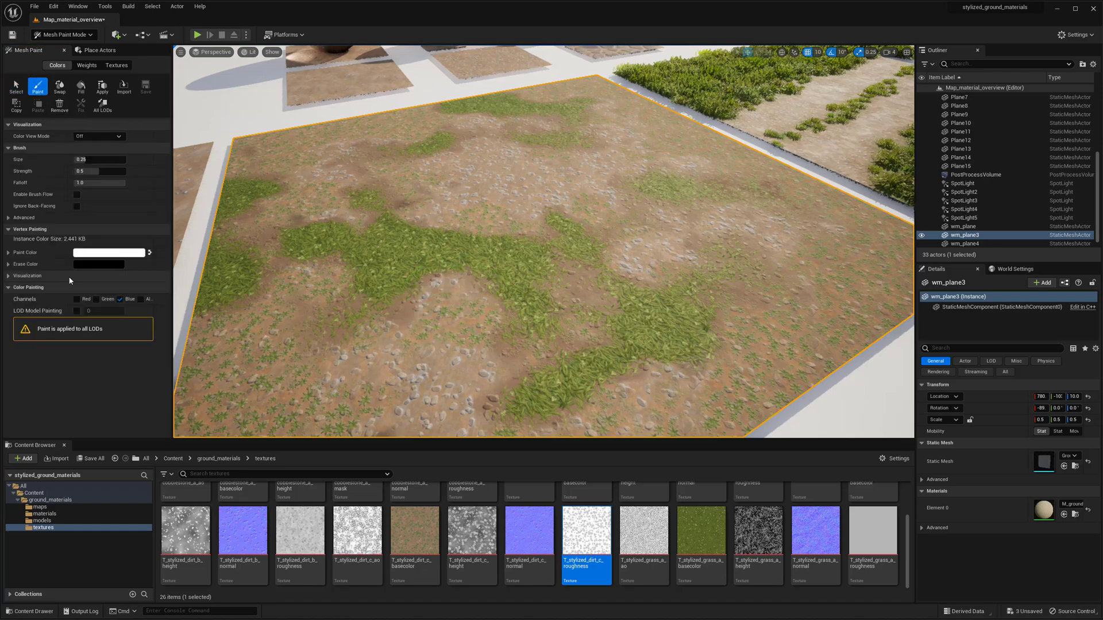
pyautogui.click(96, 299)
pyautogui.moveTo(402, 305)
pyautogui.mouseDown()
pyautogui.moveTo(438, 287)
pyautogui.moveTo(423, 296)
pyautogui.mouseUp()
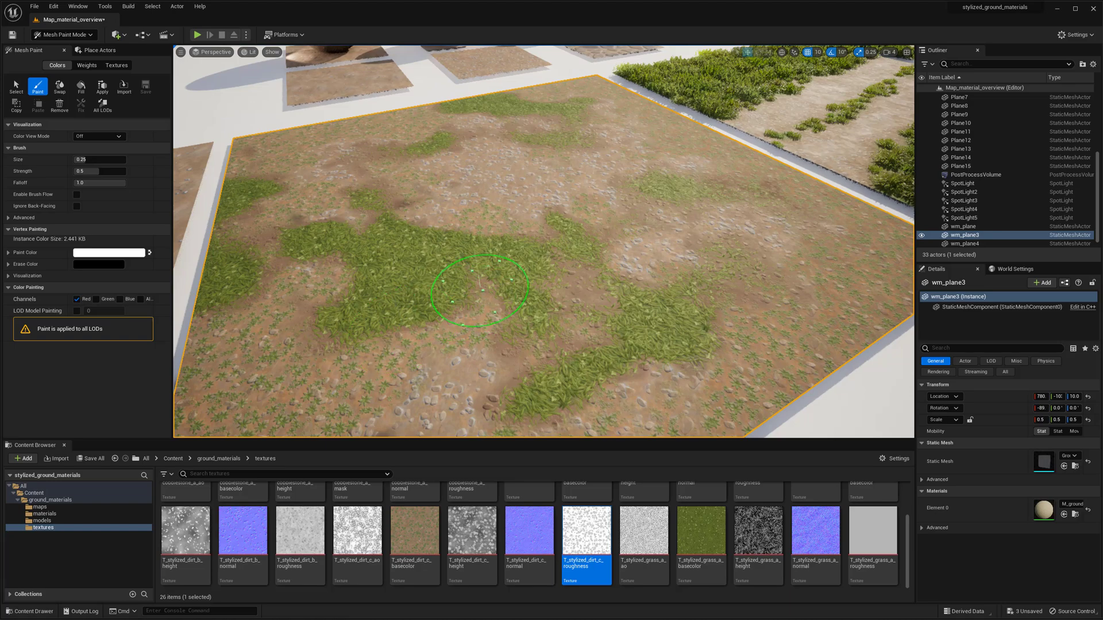
pyautogui.press('s')
pyautogui.moveTo(480, 290); pyautogui.dragTo(146, 76, button='right')
# Step: Return to Selection mode and inspect the neighbouring plane with the grass-lined dirt path
pyautogui.click(64, 35)
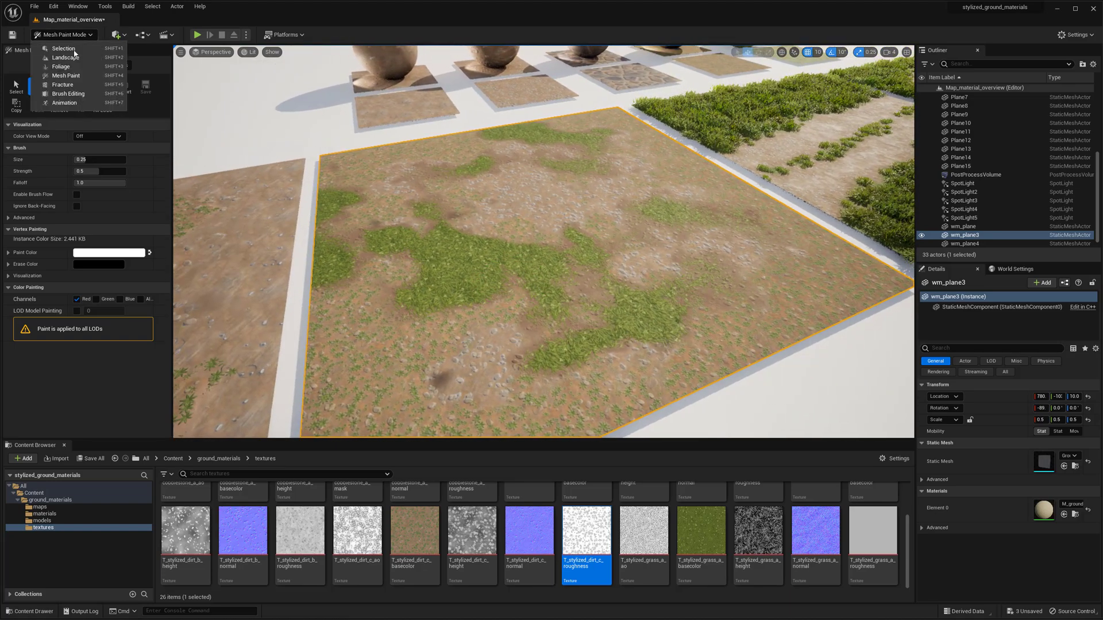
pyautogui.click(64, 51)
pyautogui.scroll(-3, 490, 256)
pyautogui.press('d')
pyautogui.moveTo(525, 270); pyautogui.dragTo(540, 272, button='right')
pyautogui.moveTo(520, 274); pyautogui.dragTo(582, 293, button='middle')
pyautogui.moveTo(582, 293)
pyautogui.mouseDown(button='right')
pyautogui.moveTo(597, 293)
pyautogui.moveTo(582, 301)
pyautogui.mouseUp(button='right')
pyautogui.press('w')
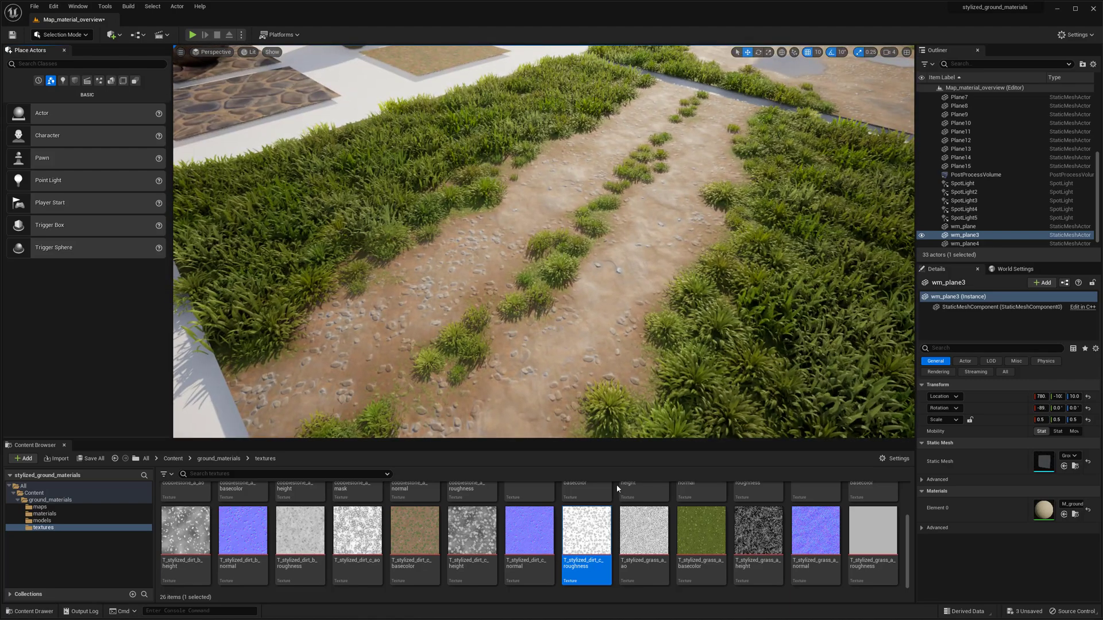
pyautogui.scroll(2, 470, 503)
pyautogui.scroll(-2, 470, 503)
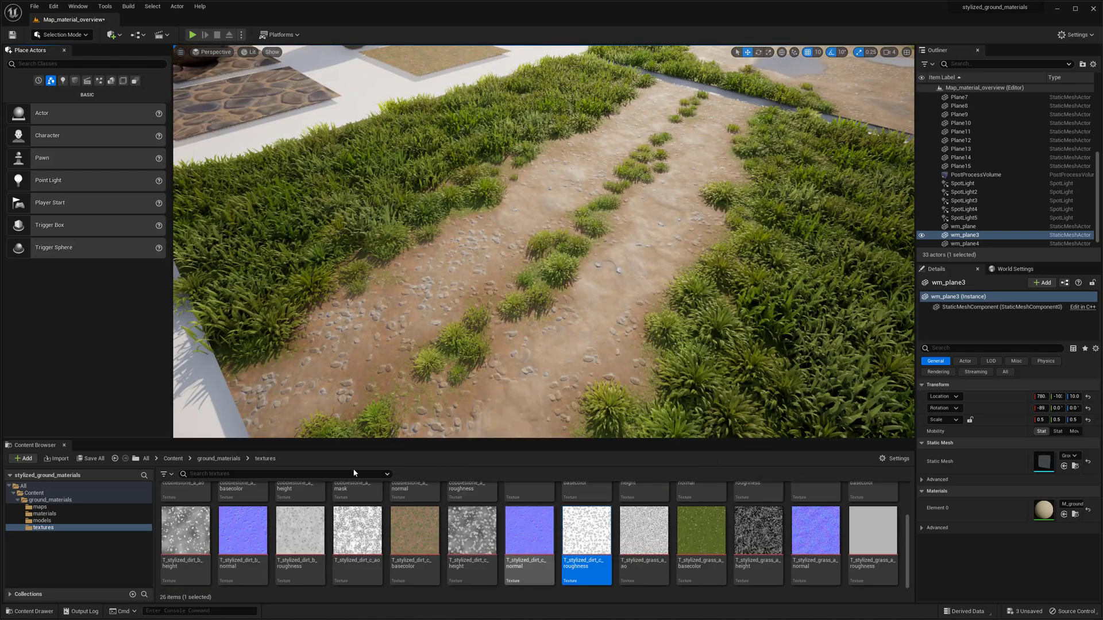
# Step: Reopen M_ground_dirt_grass_master_Inst from the materials folder and review its height blend, Material_1, Material_2 and Material_3 texture parameters
pyautogui.click(219, 458)
pyautogui.click(237, 505)
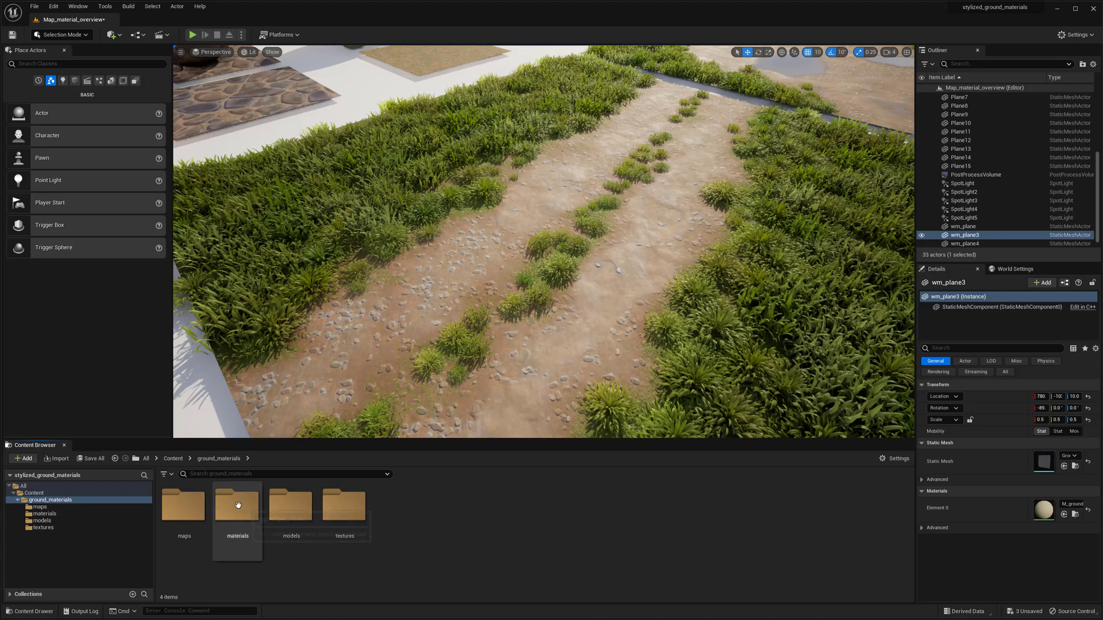
pyautogui.doubleClick(237, 504)
pyautogui.doubleClick(451, 509)
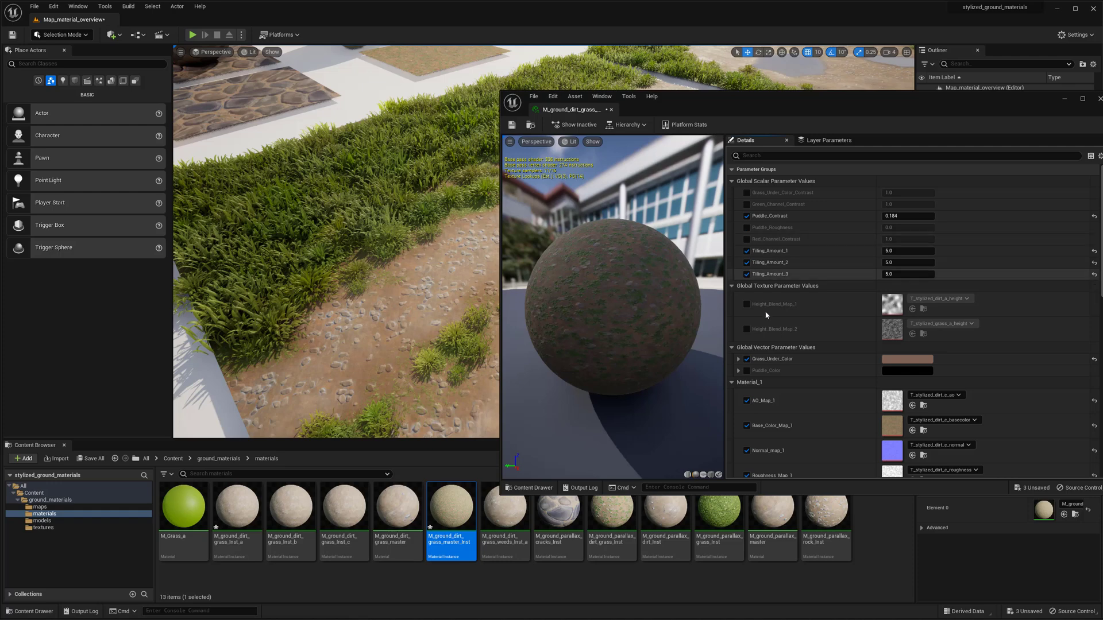
pyautogui.scroll(-3, 748, 258)
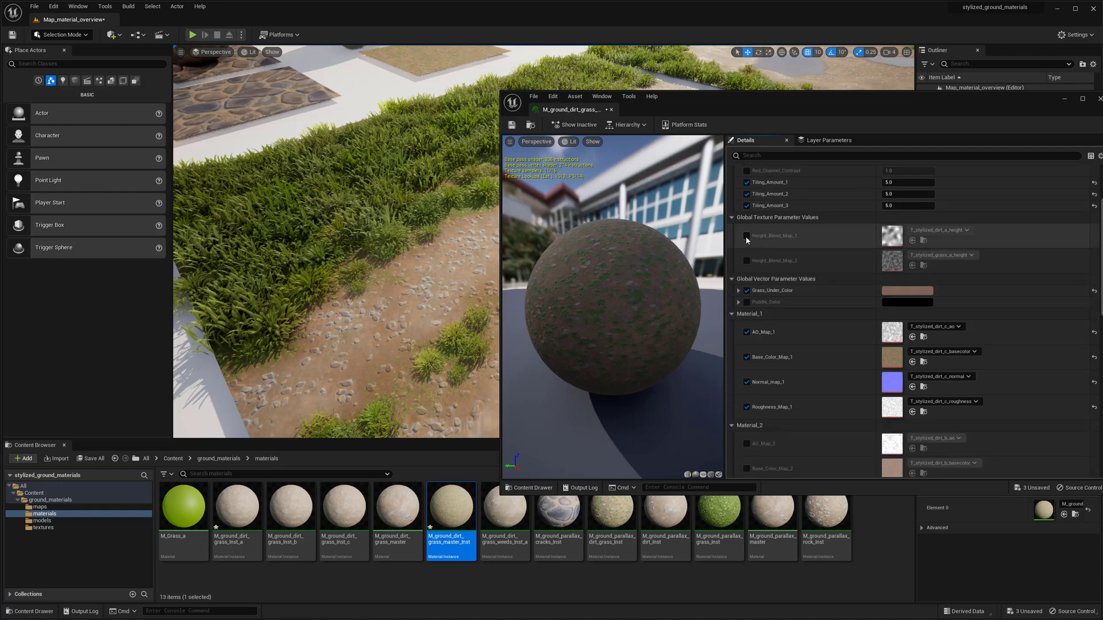
pyautogui.scroll(-1, 752, 270)
pyautogui.scroll(-9, 764, 287)
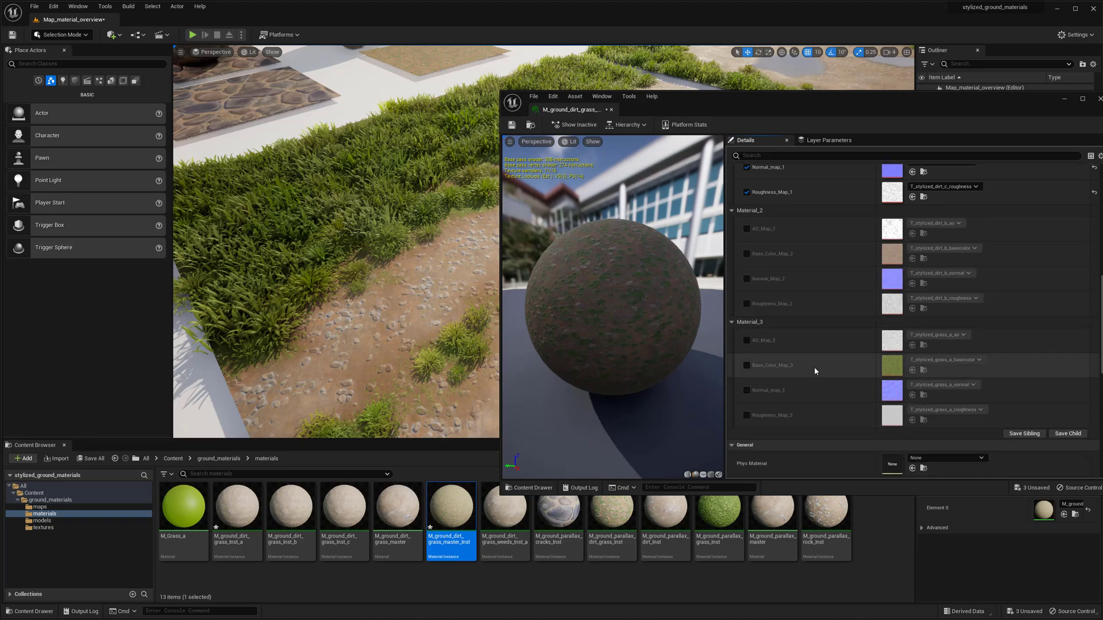
pyautogui.scroll(-7, 797, 393)
pyautogui.scroll(9, 778, 440)
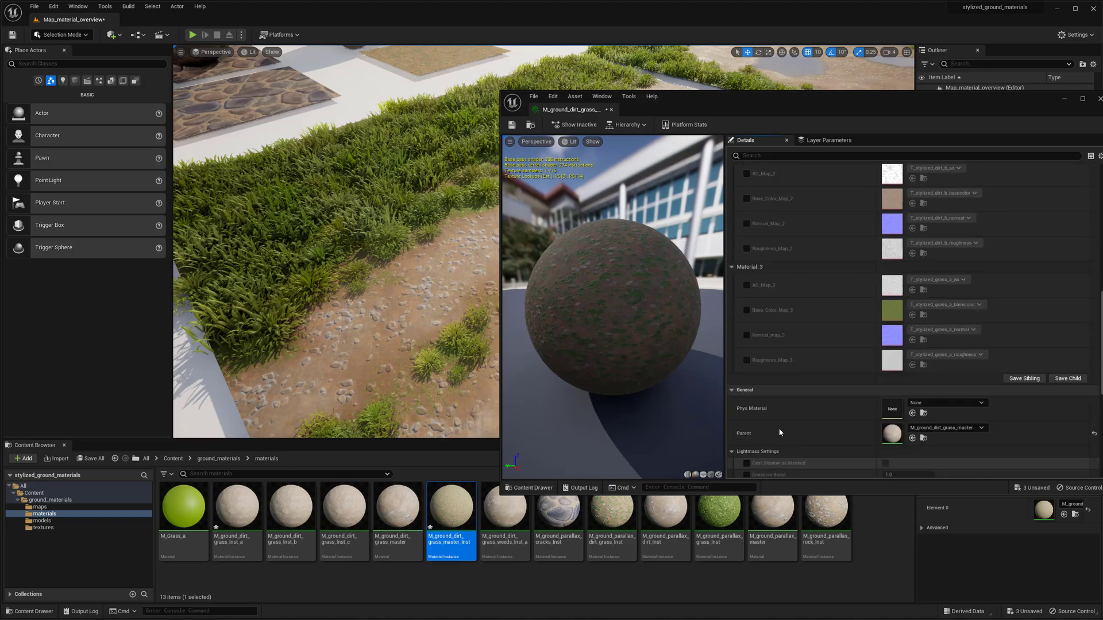
# Step: Close the material instance editor and look over the row of ground planes and the grass-lined path
pyautogui.click(610, 110)
pyautogui.moveTo(640, 285); pyautogui.dragTo(454, 239, button='right')
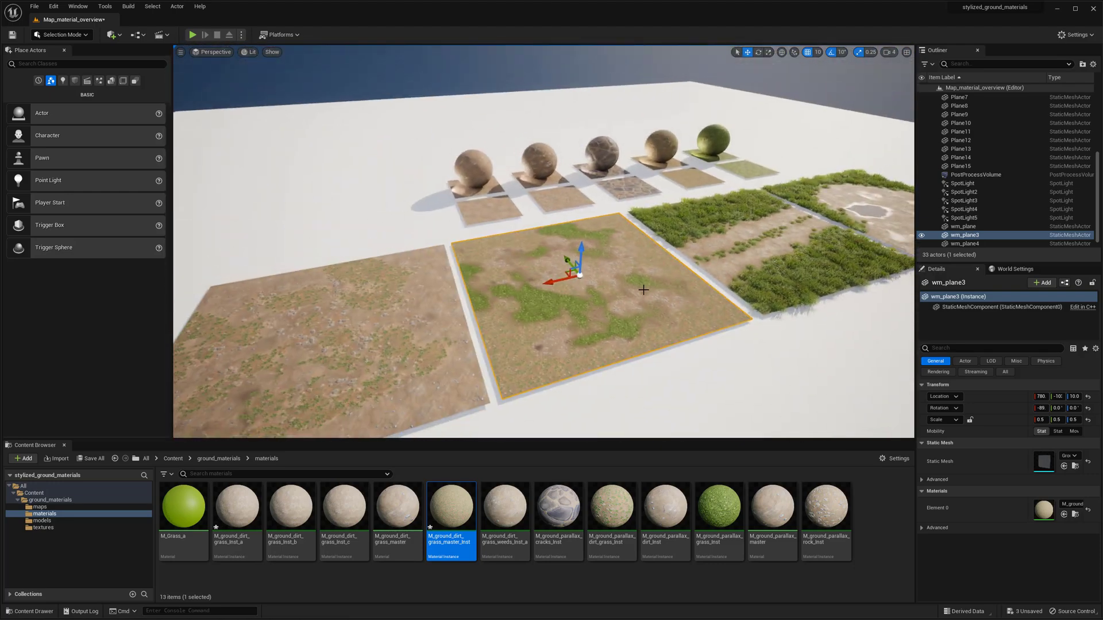
pyautogui.moveTo(664, 286); pyautogui.dragTo(421, 363, button='right')
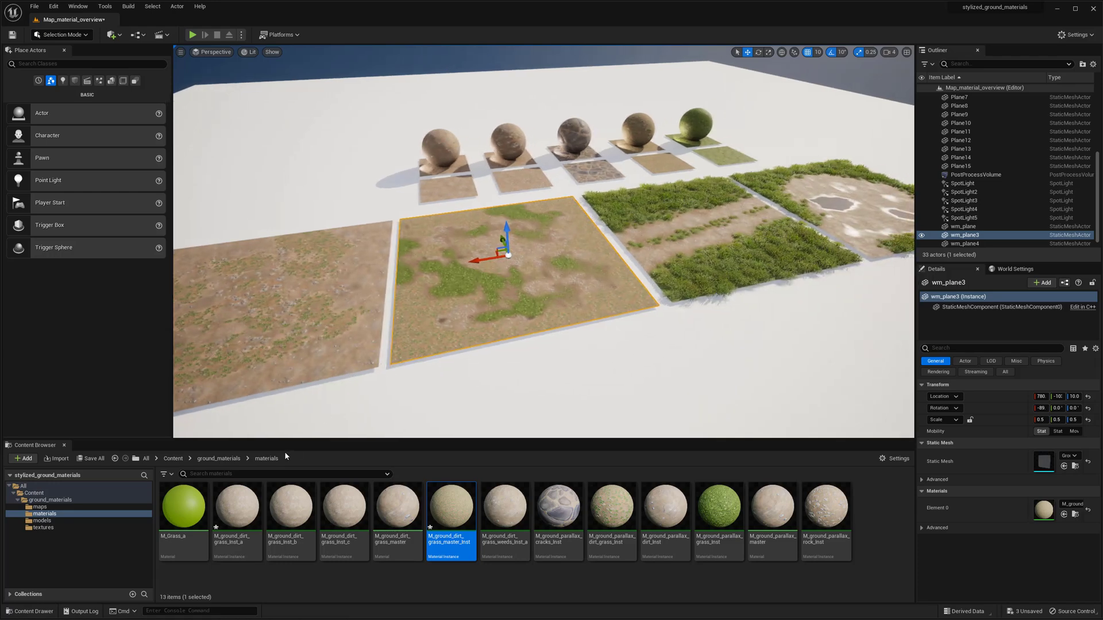
pyautogui.moveTo(513, 307); pyautogui.dragTo(672, 339, button='right')
pyautogui.moveTo(559, 308); pyautogui.dragTo(575, 331, button='right')
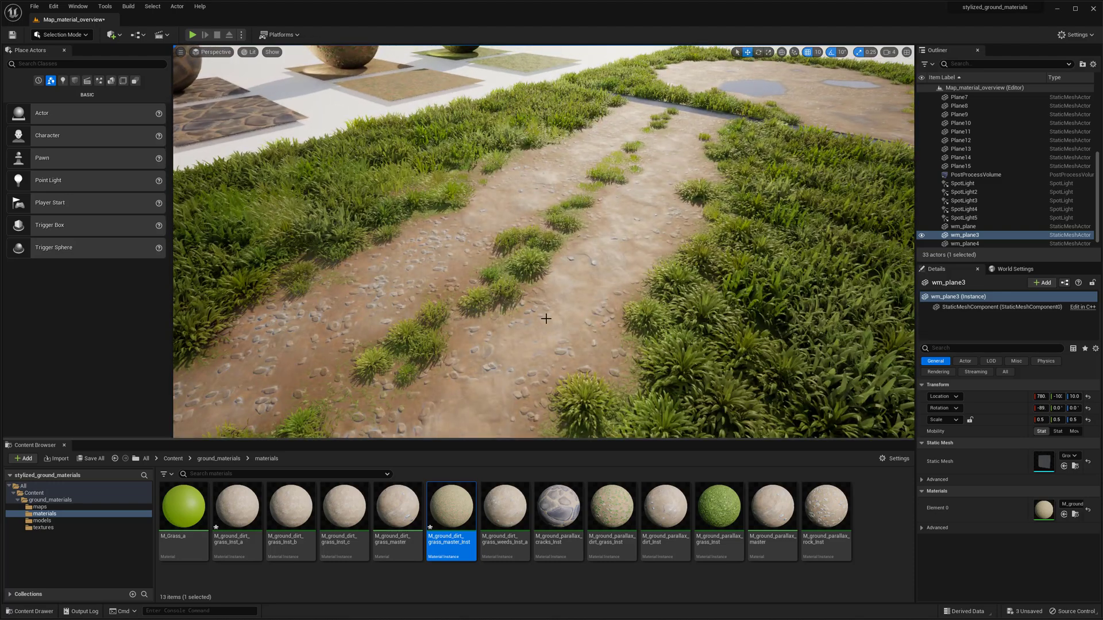